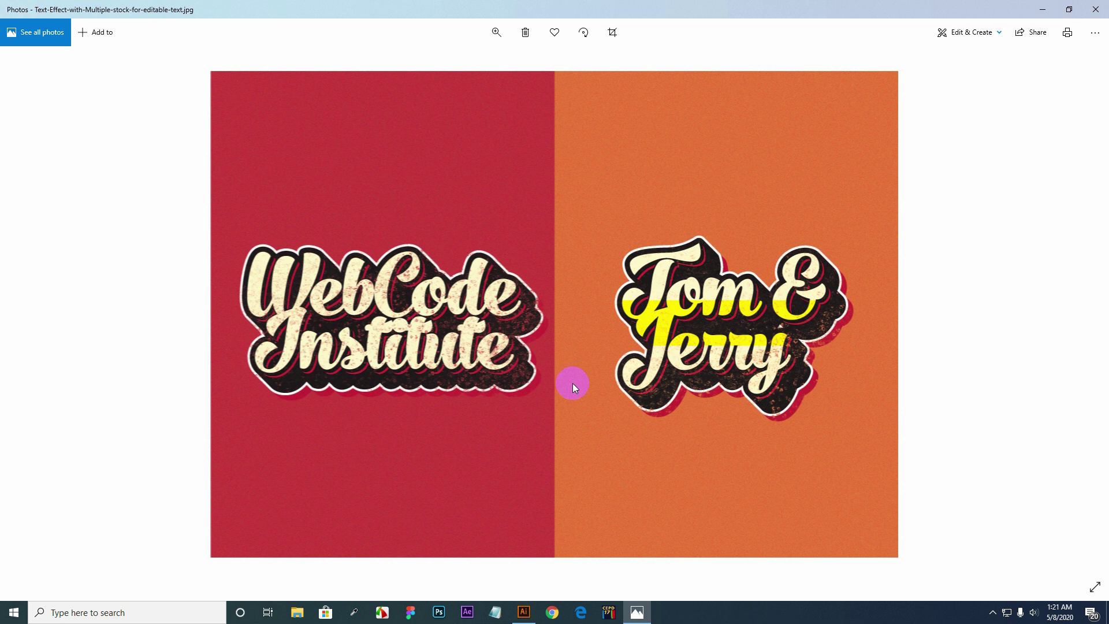
# Switch from the Photos reference of the two retro text stickers to the empty Illustrator workspace.
pyautogui.click(524, 613)
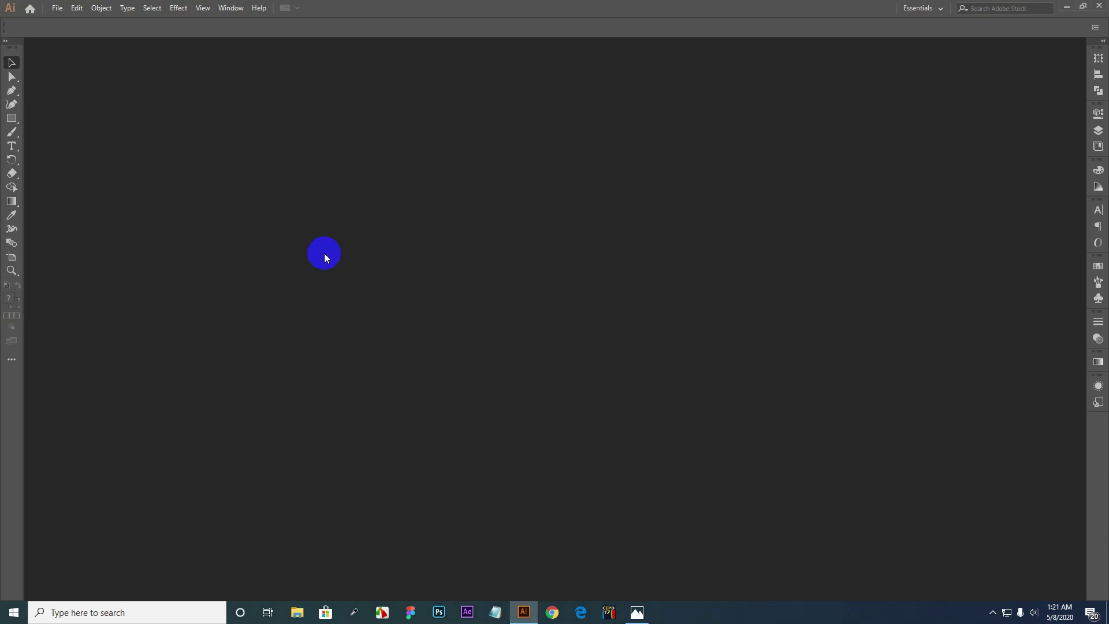
# Create a new A4 print document in inches, 8.268 × 11.693 in.
pyautogui.click(58, 9)
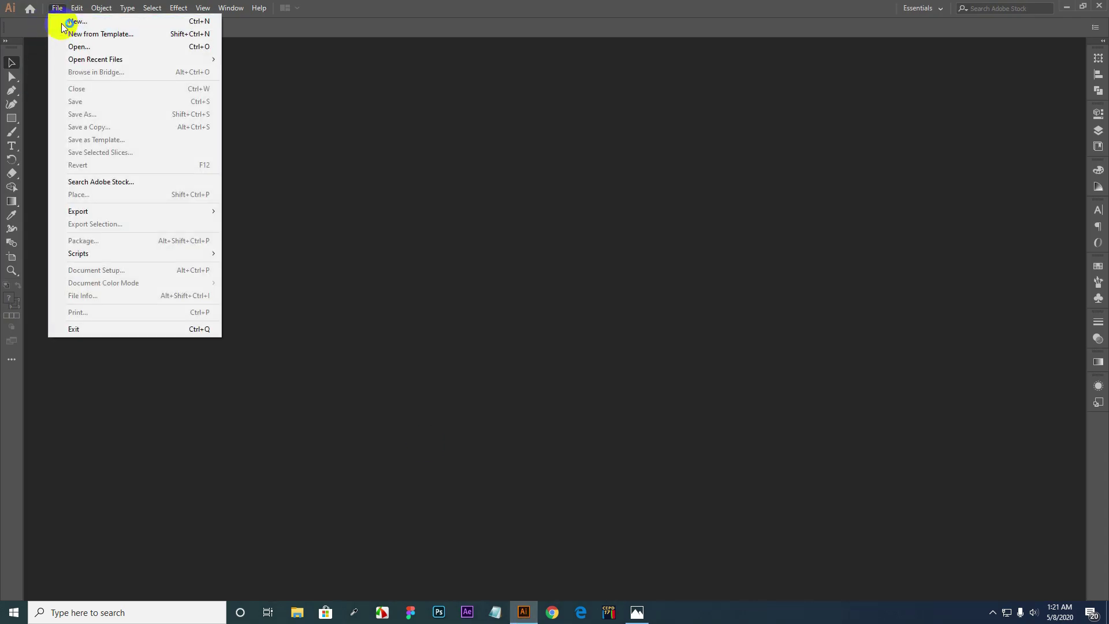
pyautogui.click(70, 24)
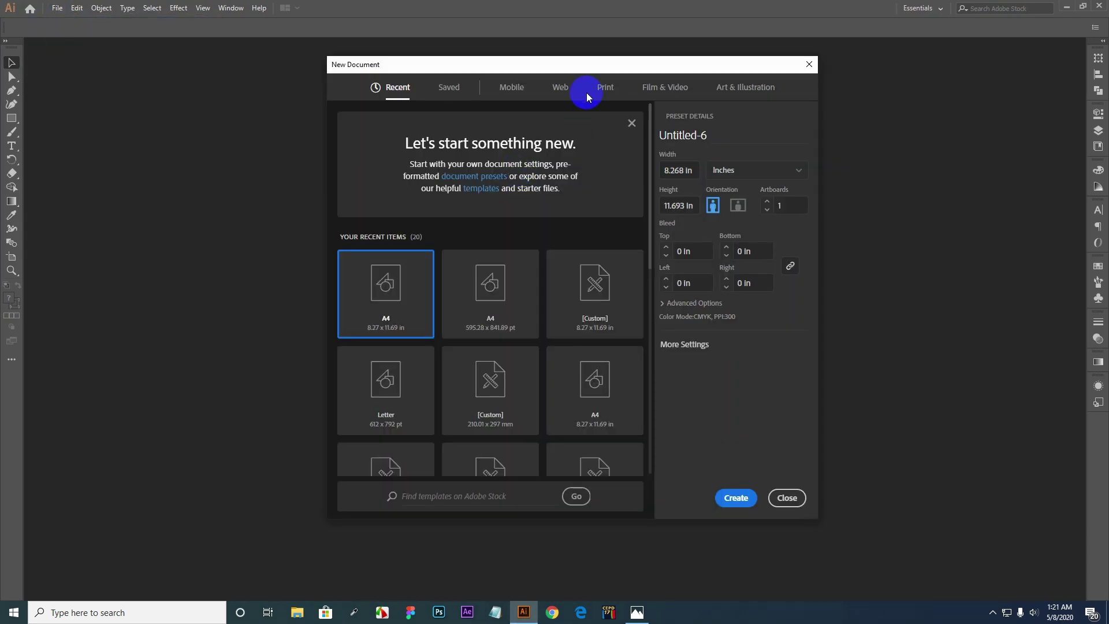
pyautogui.click(598, 92)
pyautogui.click(496, 164)
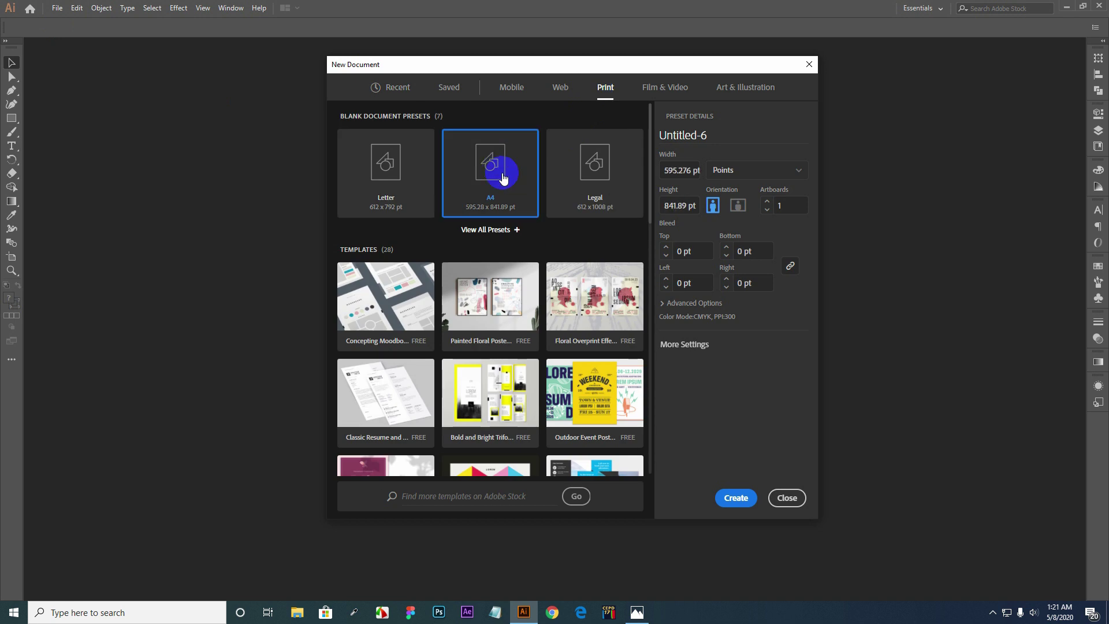
pyautogui.click(747, 183)
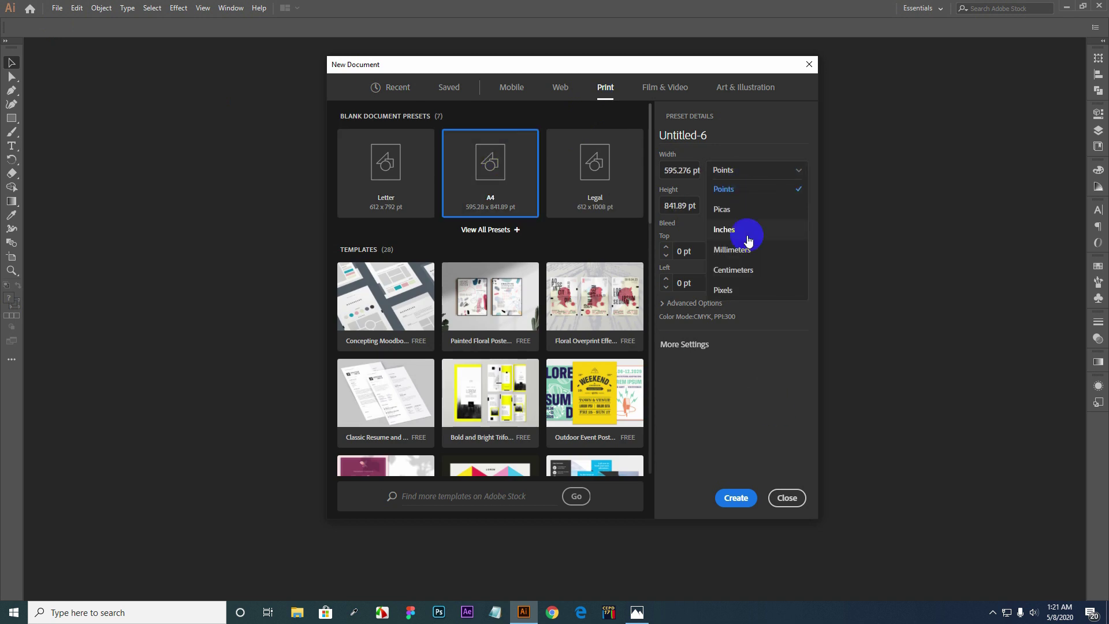
pyautogui.click(749, 230)
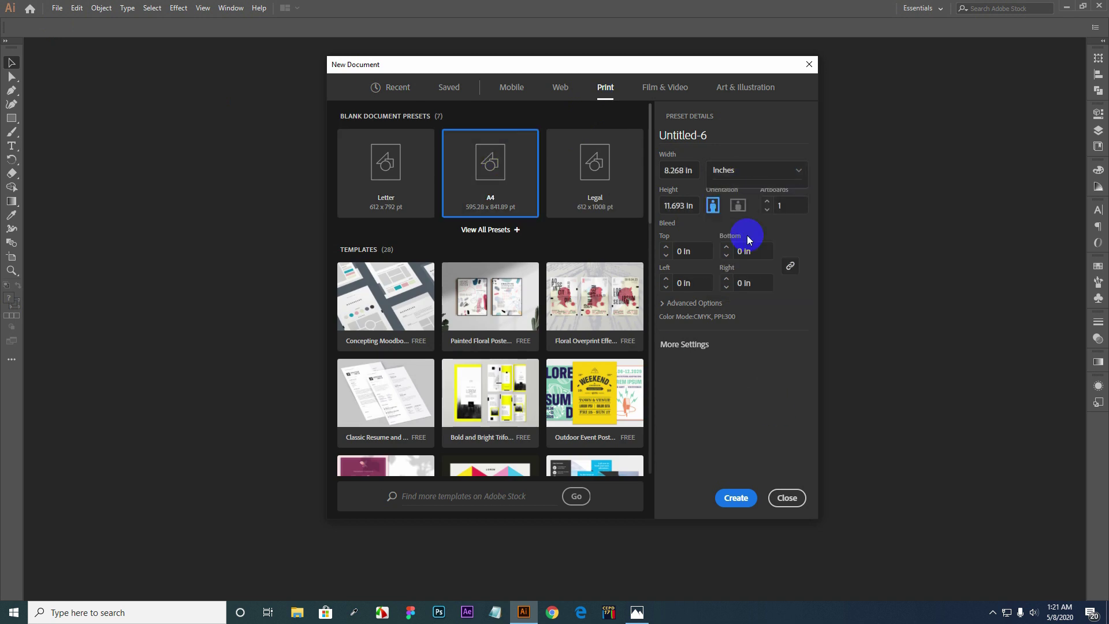
pyautogui.click(735, 496)
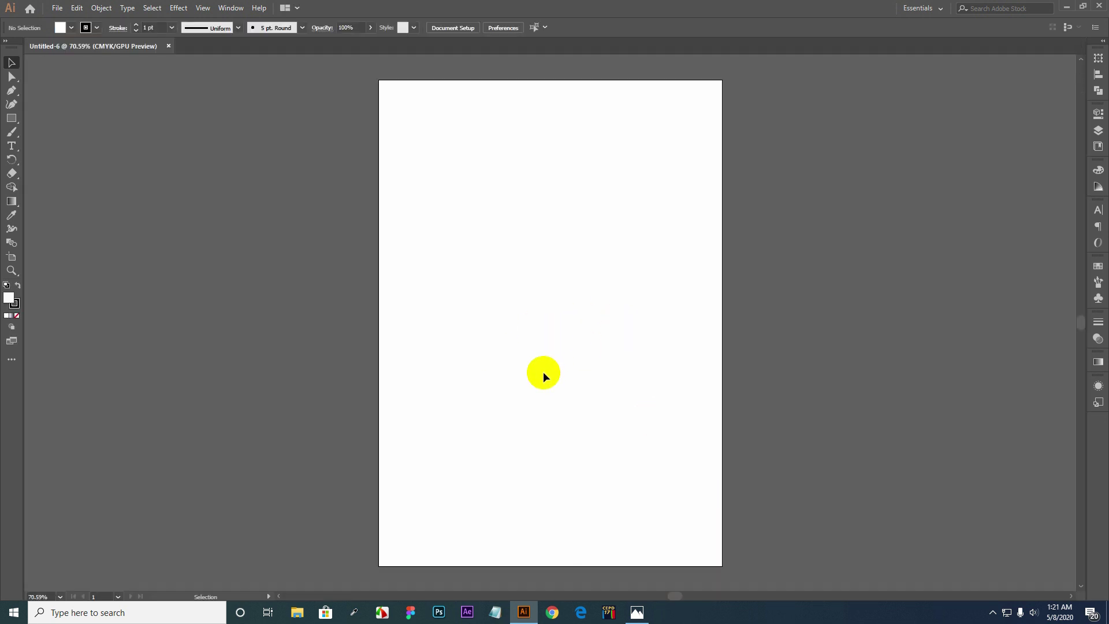
# Paste the five reference colour squares beside the artboard.
pyautogui.click(637, 612)
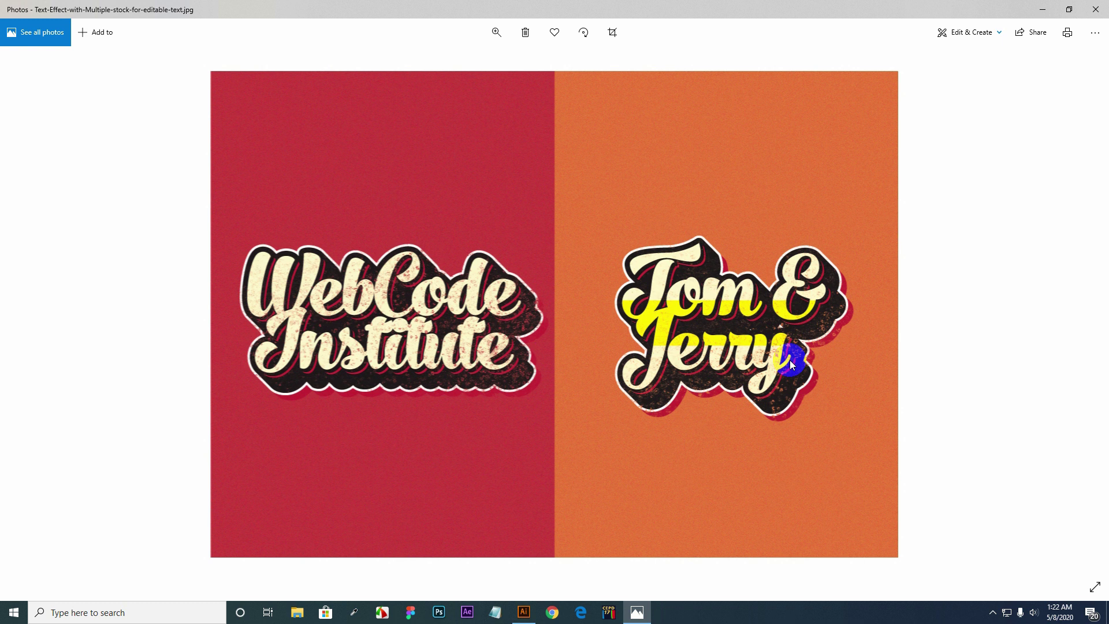
pyautogui.click(524, 612)
pyautogui.press('a')
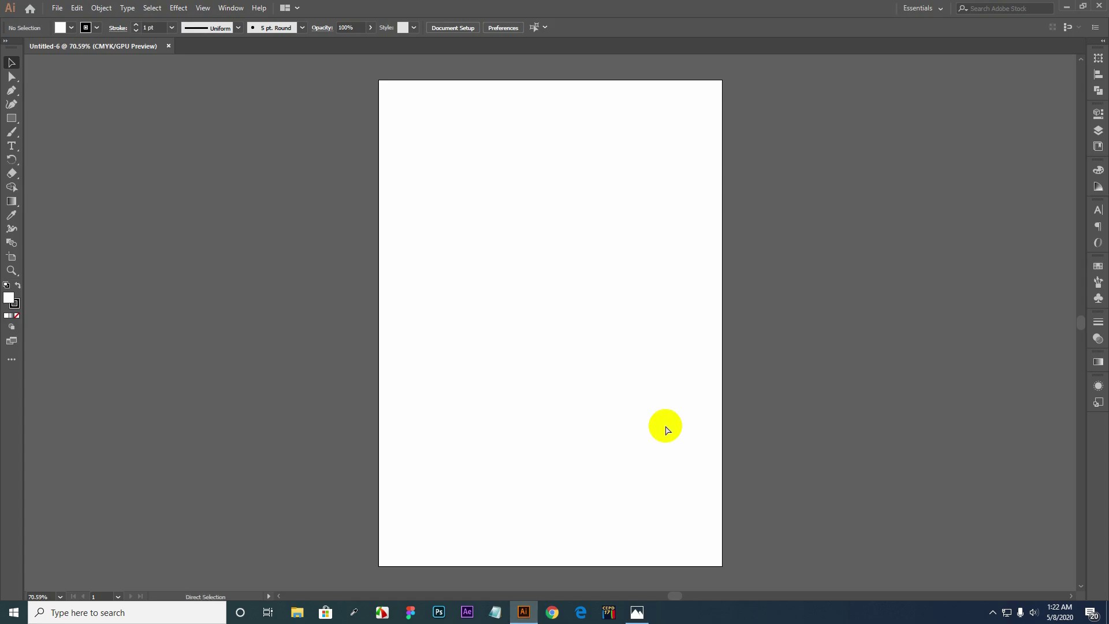
pyautogui.hotkey('ctrl', 'v')
pyautogui.moveTo(550, 324); pyautogui.dragTo(809, 366)
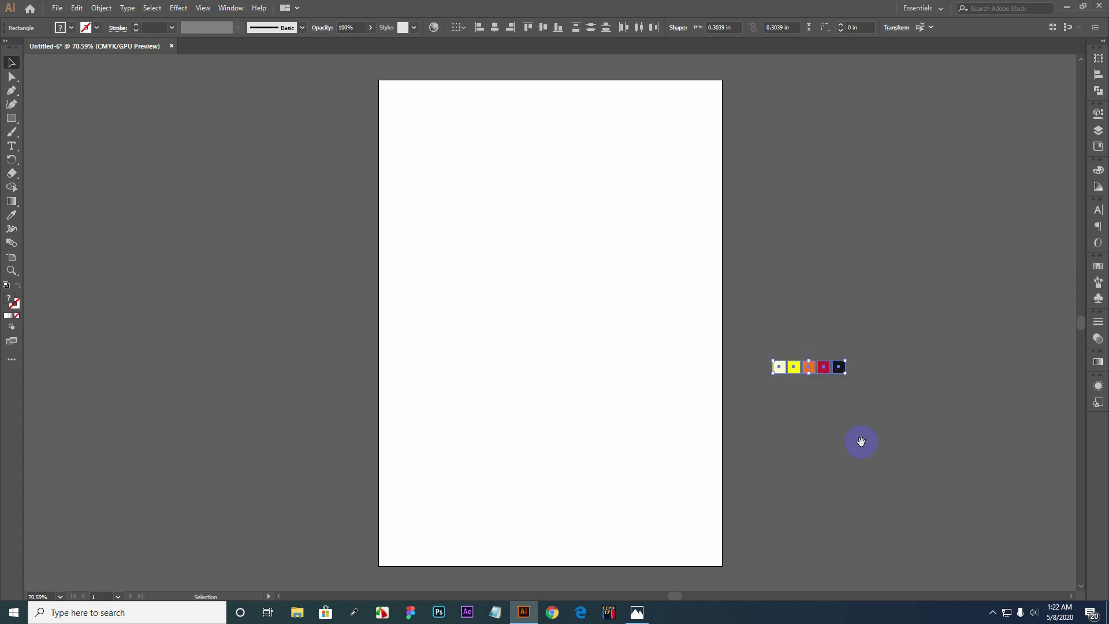
pyautogui.click(853, 466)
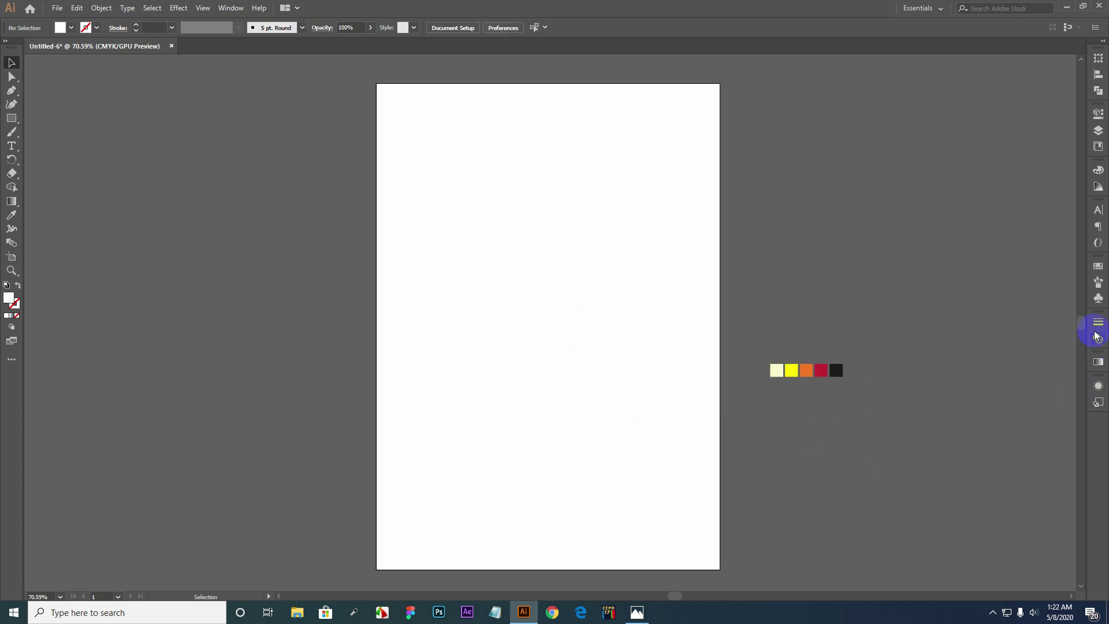
# Add the cream, yellow, orange and crimson square colours to the Swatches panel.
pyautogui.click(1098, 267)
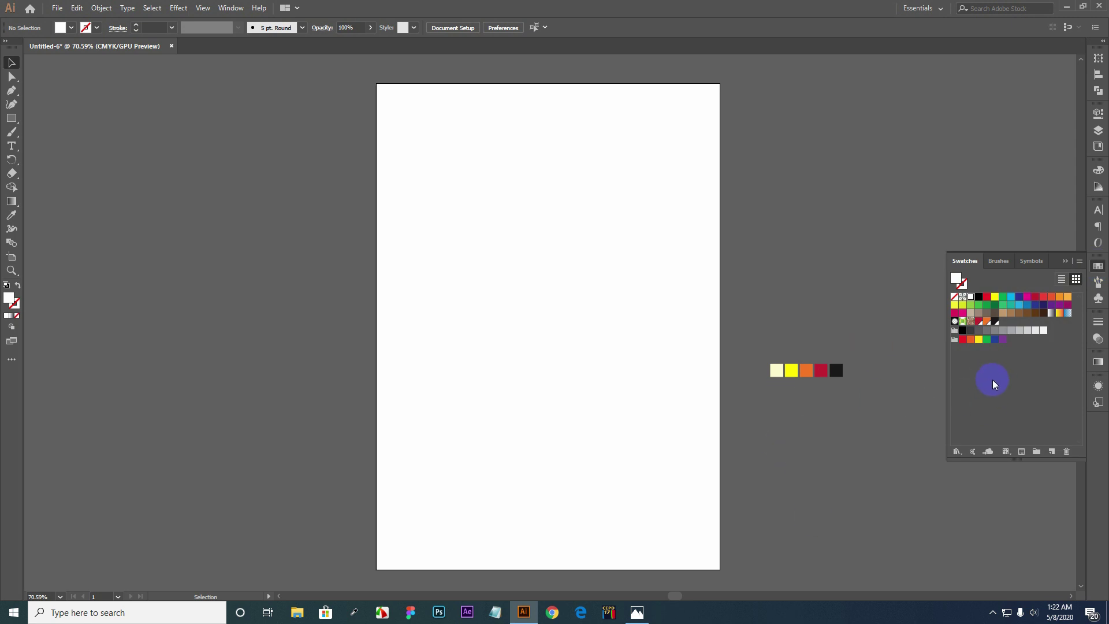
pyautogui.click(777, 370)
pyautogui.moveTo(771, 368); pyautogui.dragTo(1025, 384)
pyautogui.click(797, 386)
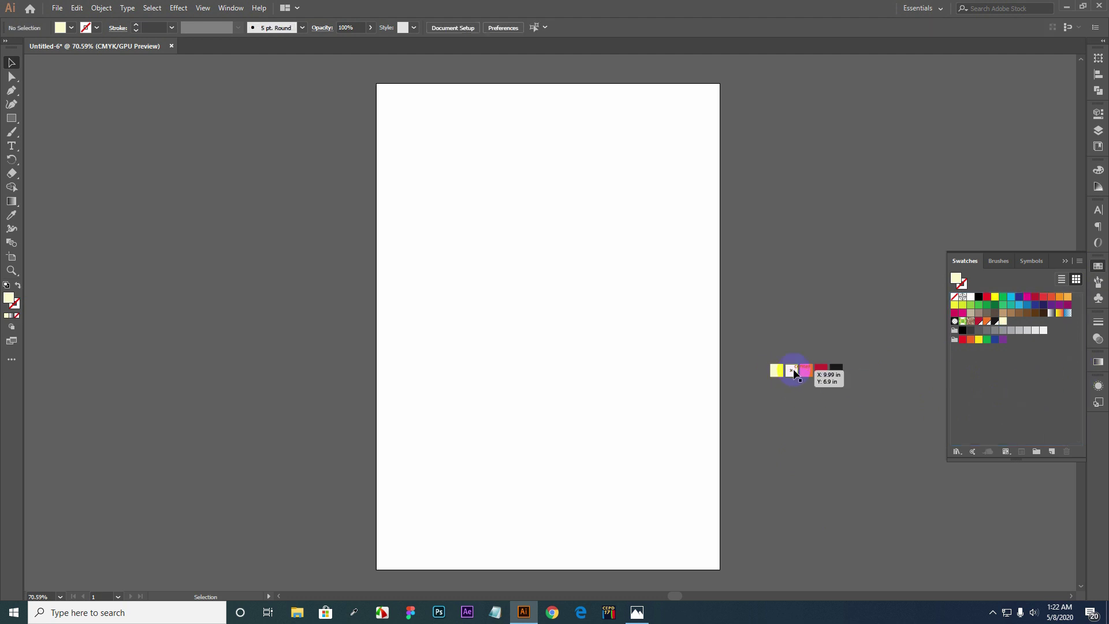
pyautogui.moveTo(791, 370); pyautogui.dragTo(818, 373)
pyautogui.click(820, 404)
pyautogui.moveTo(806, 371); pyautogui.dragTo(975, 377)
pyautogui.moveTo(836, 371); pyautogui.dragTo(1011, 327)
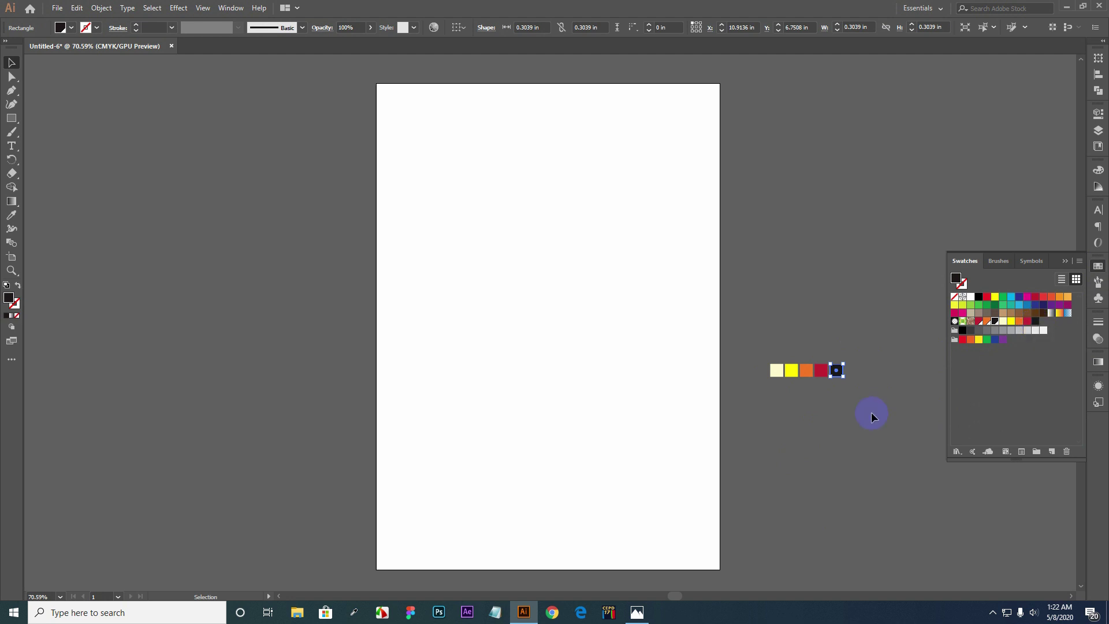
# Move the five colour squares just above the artboard's top-left corner.
pyautogui.scroll(1, 847, 428)
pyautogui.moveTo(862, 424); pyautogui.dragTo(407, 99)
pyautogui.click(825, 458)
pyautogui.scroll(-2, 817, 421)
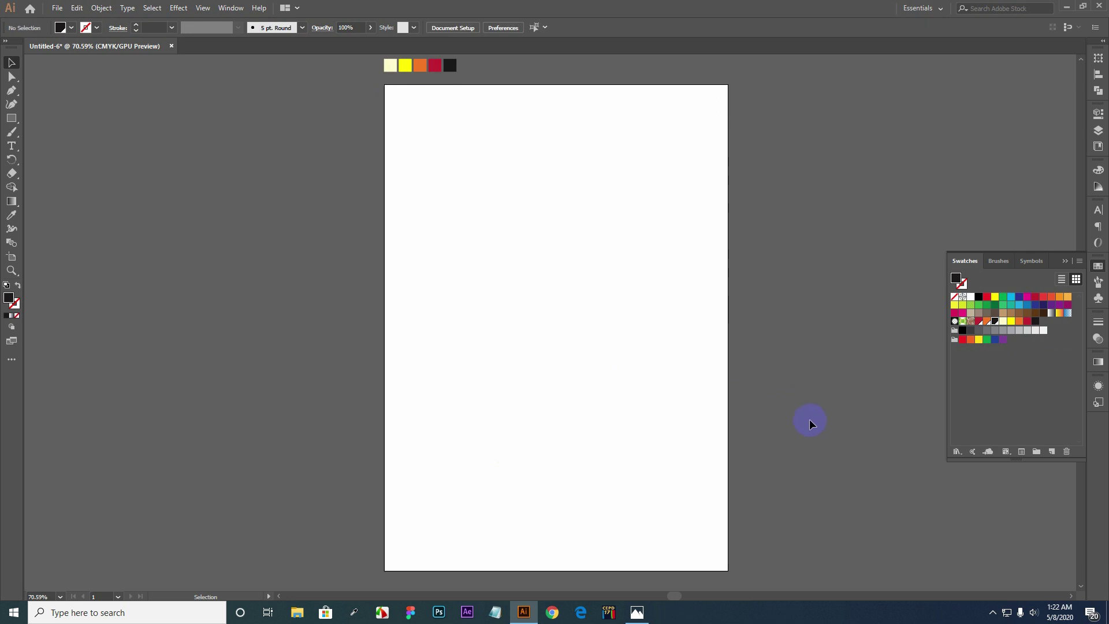
# Draw a rectangle covering the whole artboard.
pyautogui.click(13, 118)
pyautogui.moveTo(384, 85); pyautogui.dragTo(728, 571)
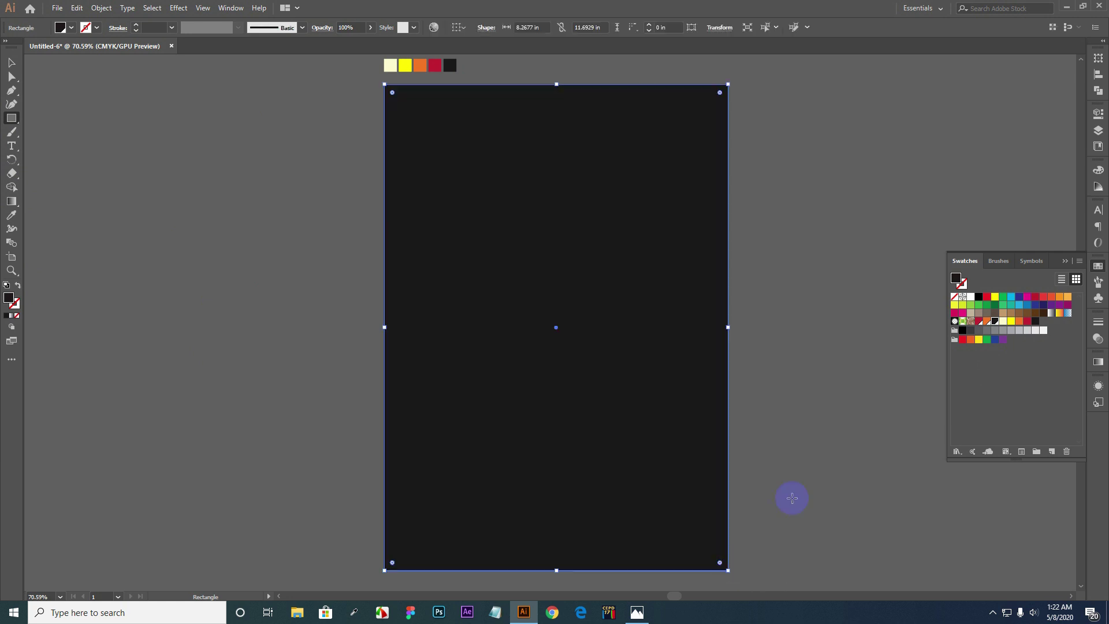
pyautogui.scroll(1, 818, 506)
pyautogui.press('v')
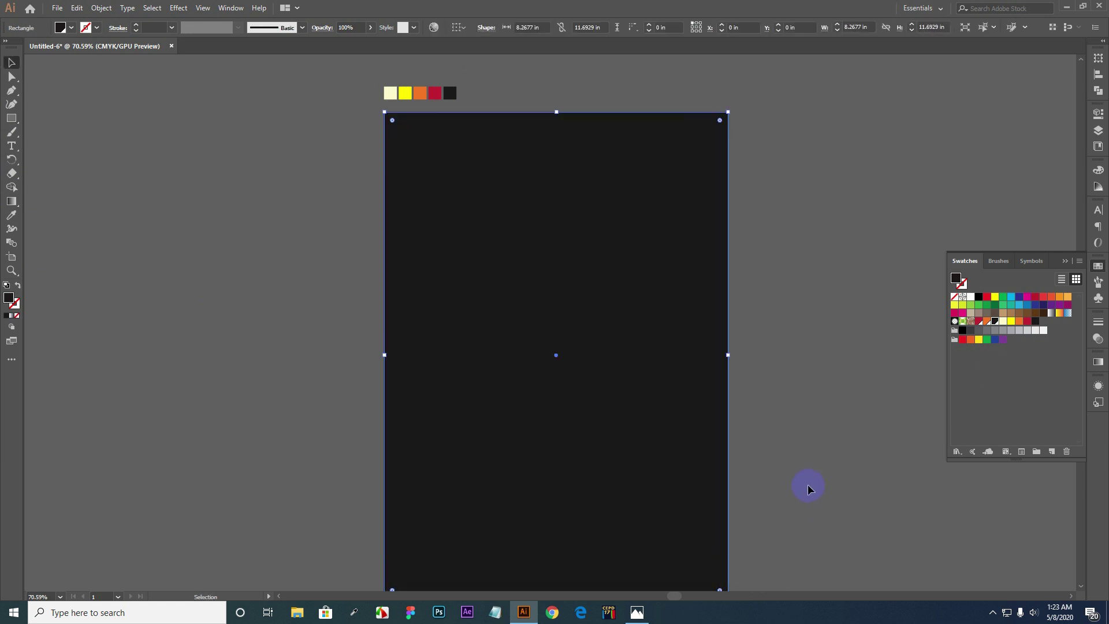
# Fill the background rectangle with the orange reference colour using the Eyedropper.
pyautogui.click(637, 616)
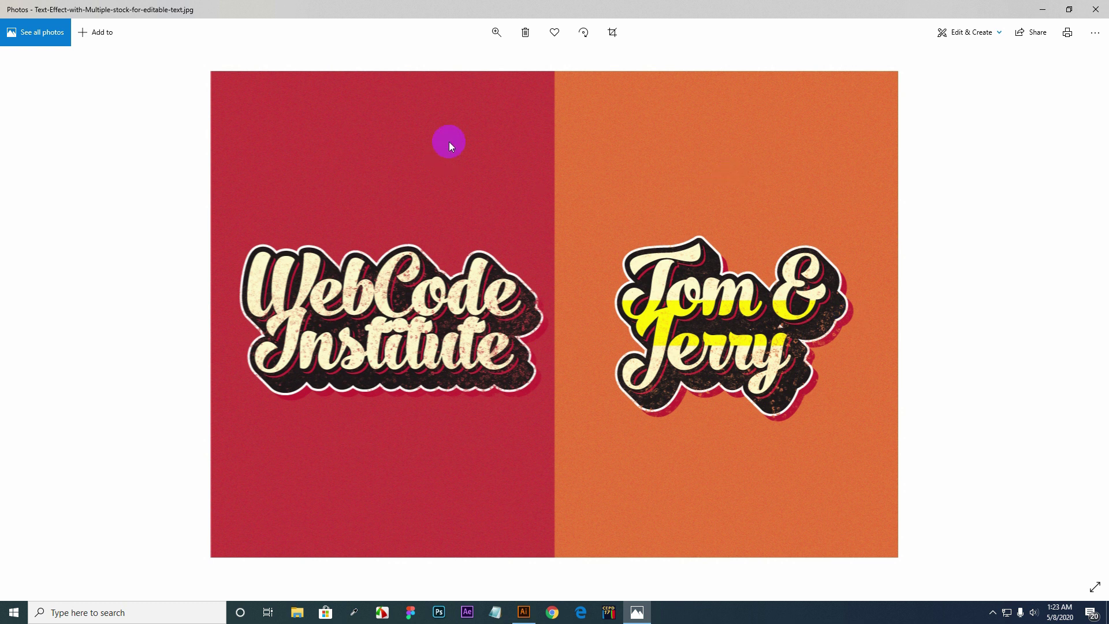
pyautogui.click(523, 613)
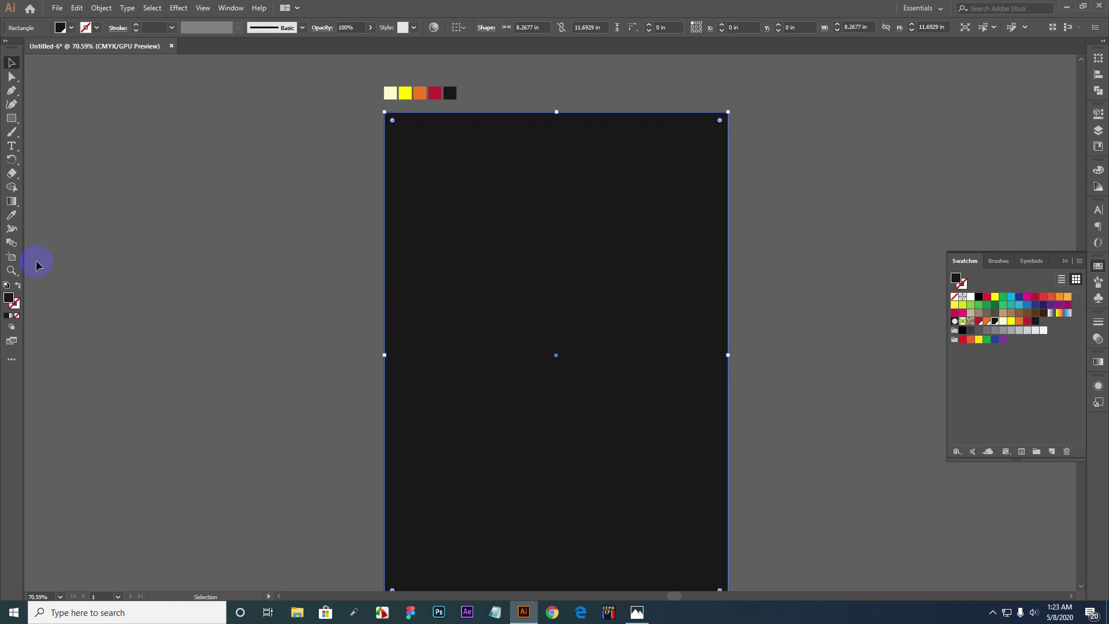
pyautogui.click(12, 216)
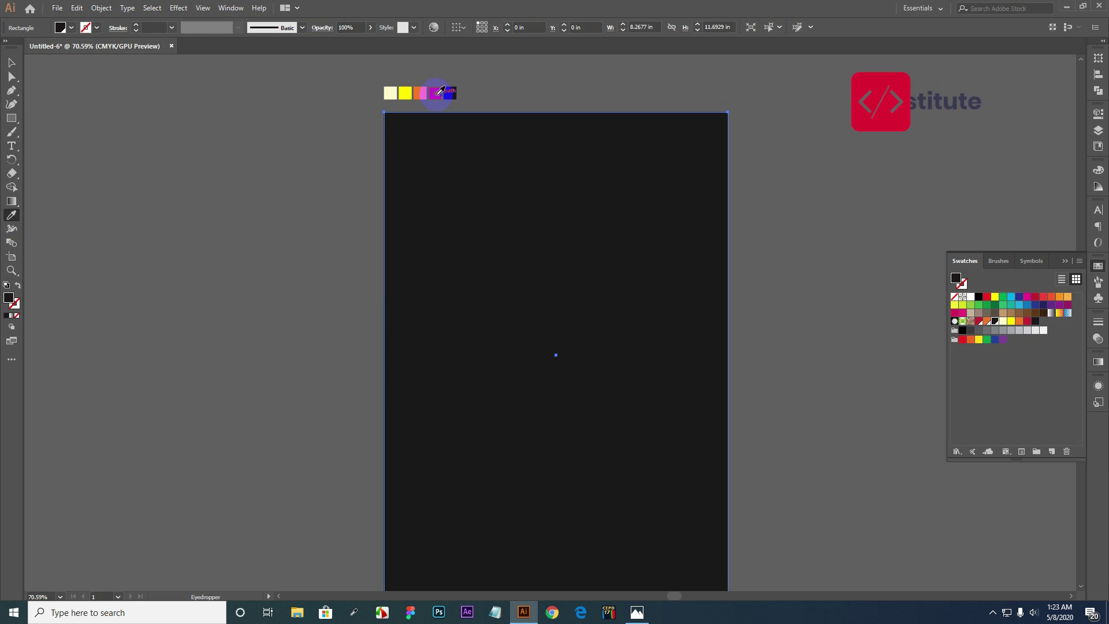
pyautogui.click(422, 93)
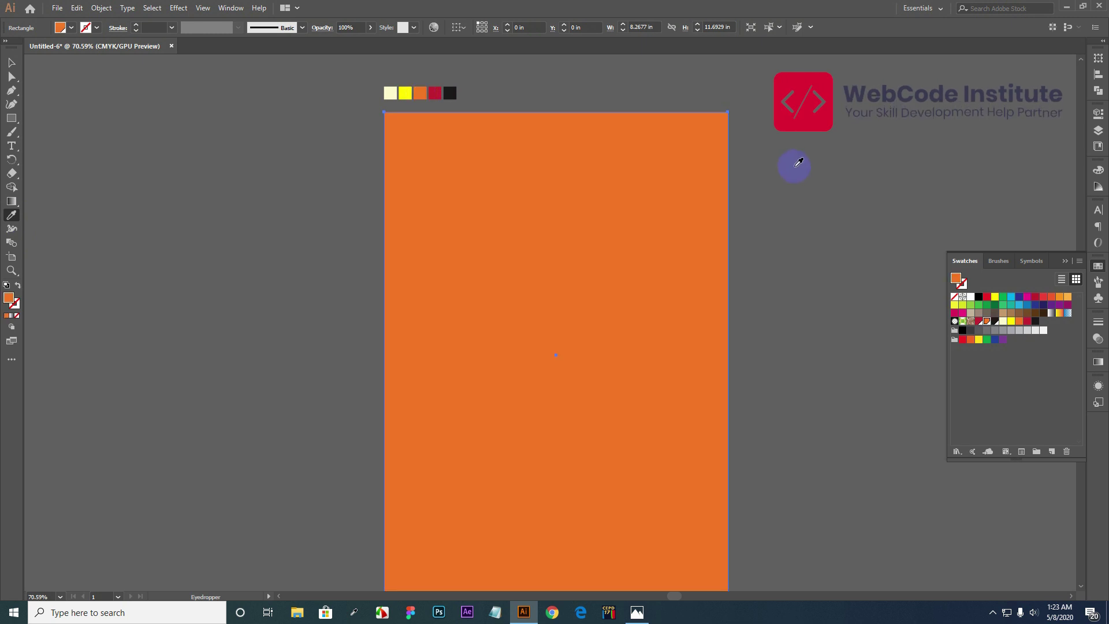
pyautogui.click(10, 62)
pyautogui.click(178, 295)
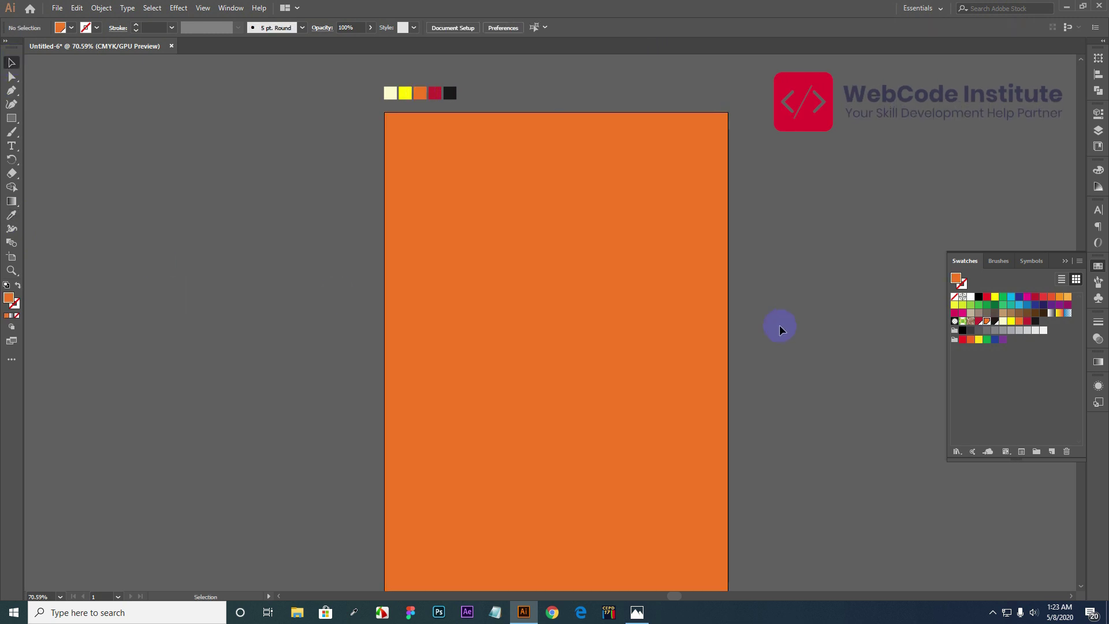
pyautogui.click(11, 146)
# Place a text object at the artboard centre and type 'Tom &'.
pyautogui.click(538, 321)
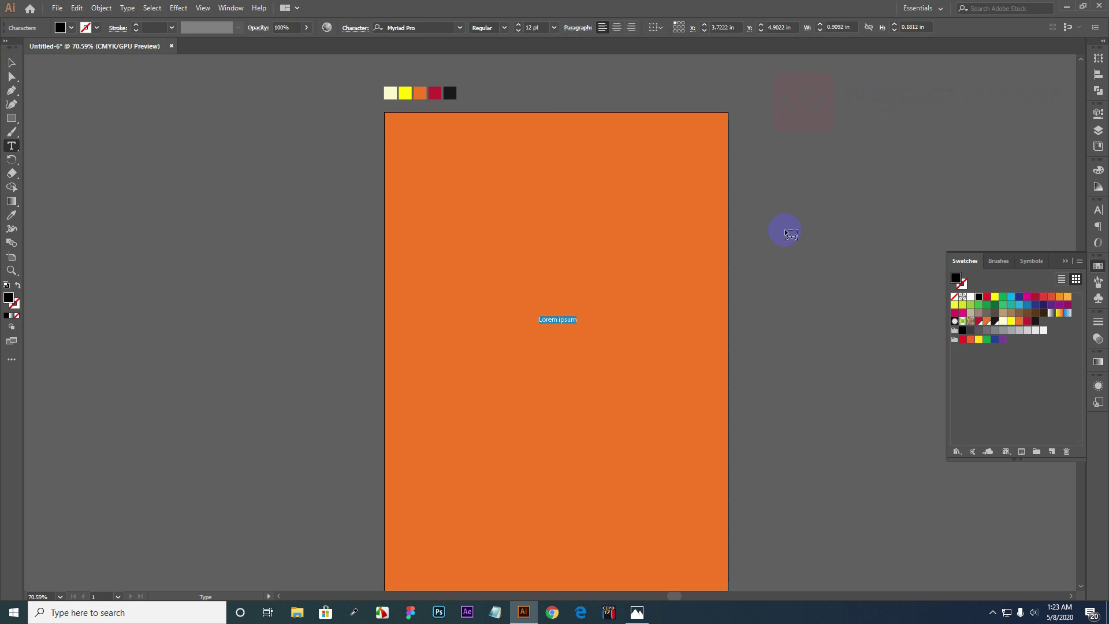
pyautogui.write('Top')
pyautogui.press('BackSpace')
pyautogui.write('m & Jerry')
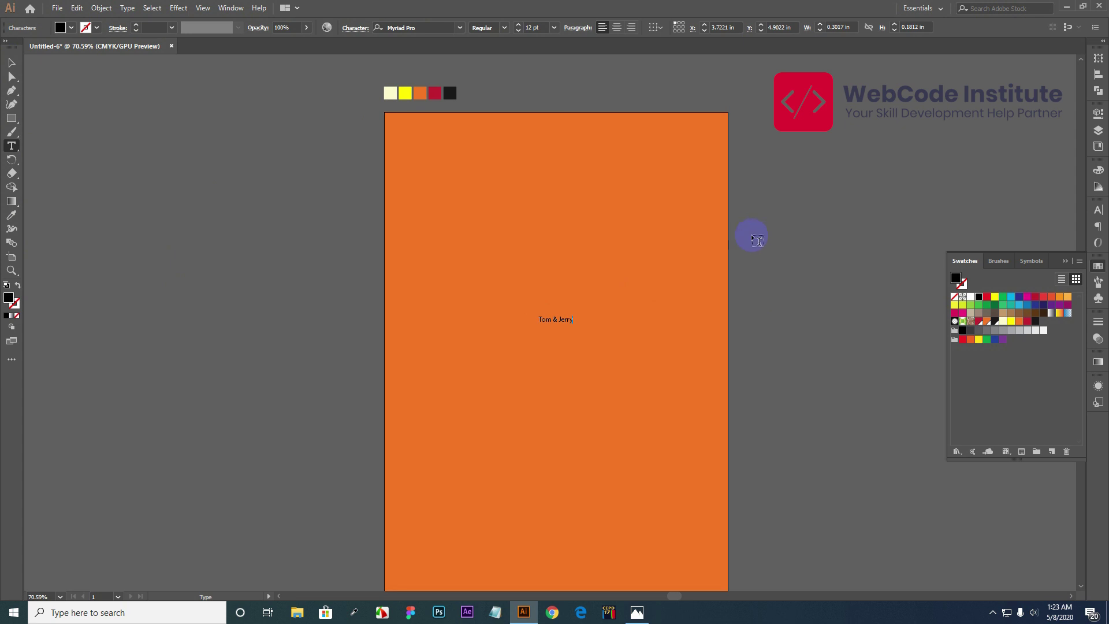
pyautogui.press('Escape')
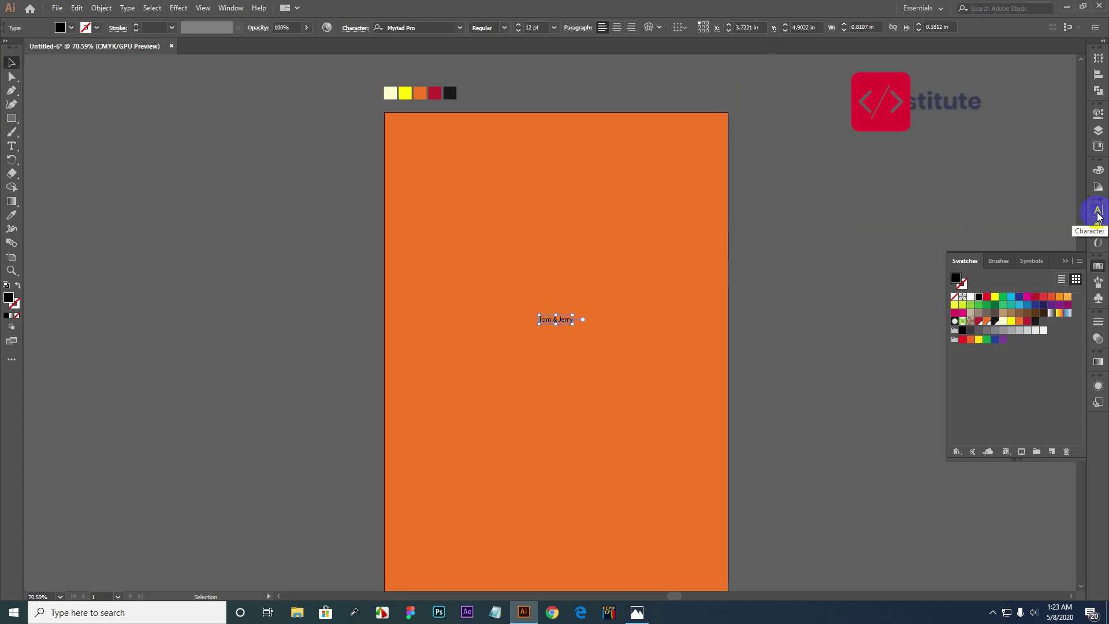
# Enlarge the text to 134 pt and move it up and left.
pyautogui.click(1098, 215)
pyautogui.click(994, 257)
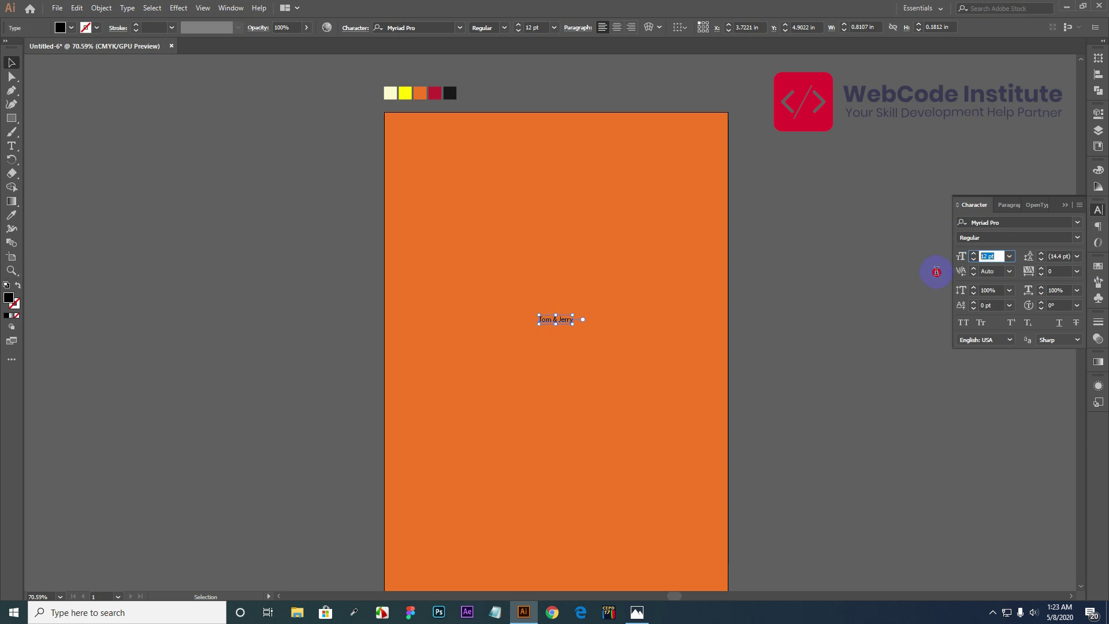
pyautogui.write('134')
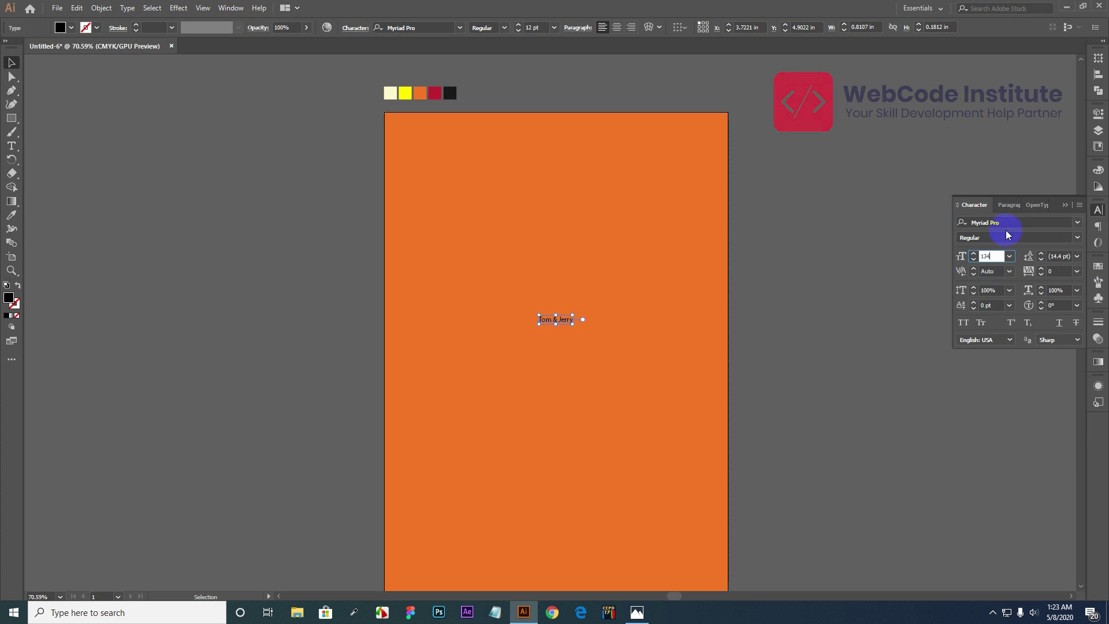
pyautogui.press('Return')
pyautogui.moveTo(582, 329); pyautogui.dragTo(565, 287)
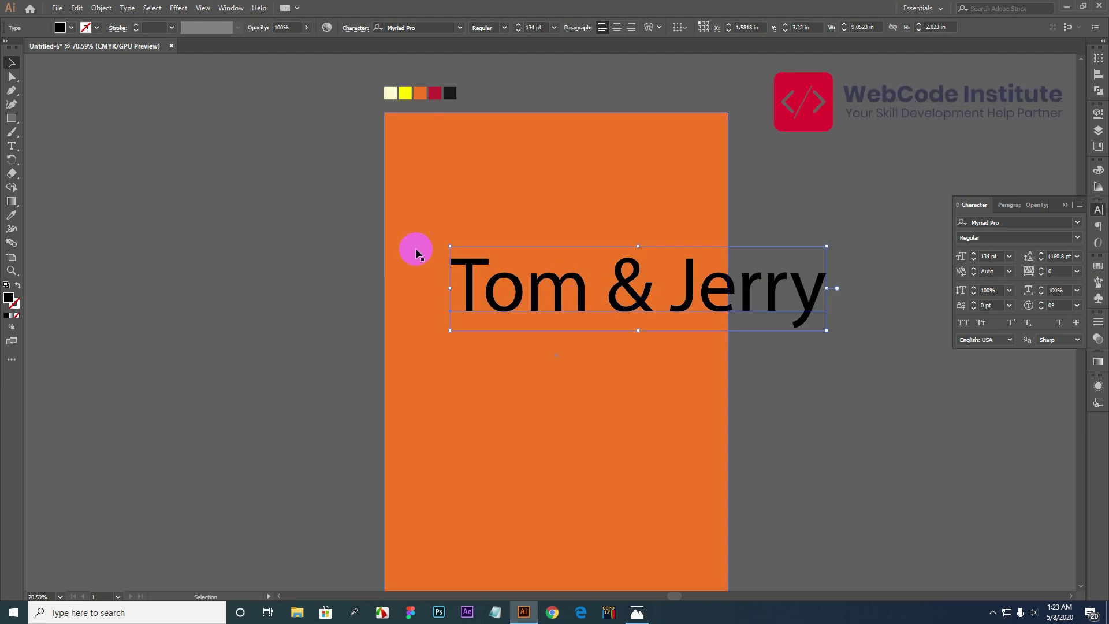
# Break the text so 'Jerry' sits on its own second line.
pyautogui.click(11, 146)
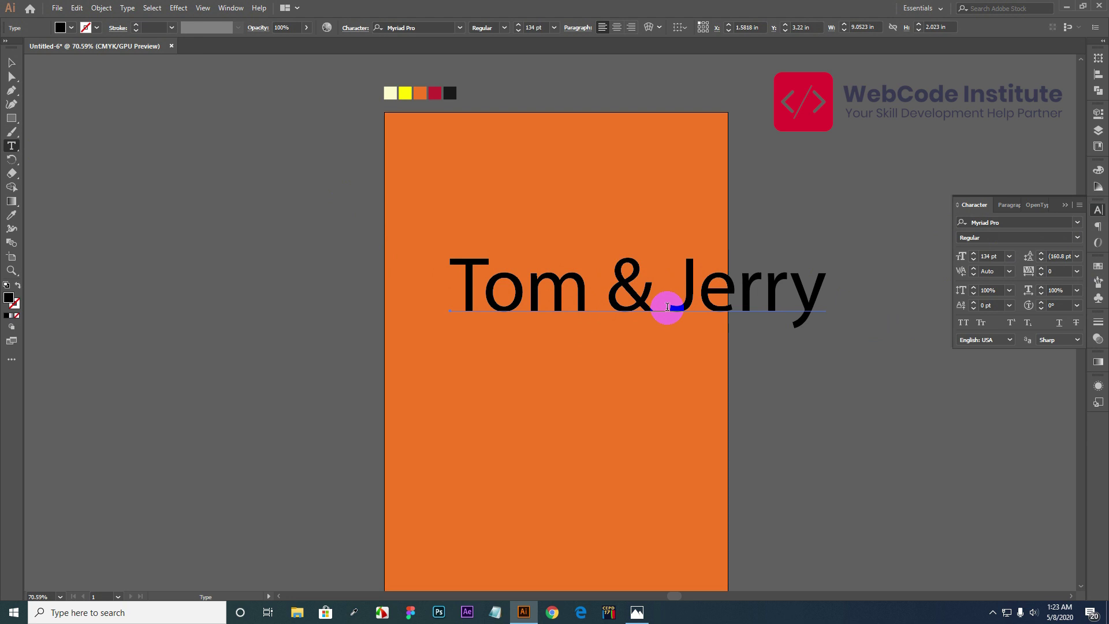
pyautogui.click(670, 271)
pyautogui.press('BackSpace')
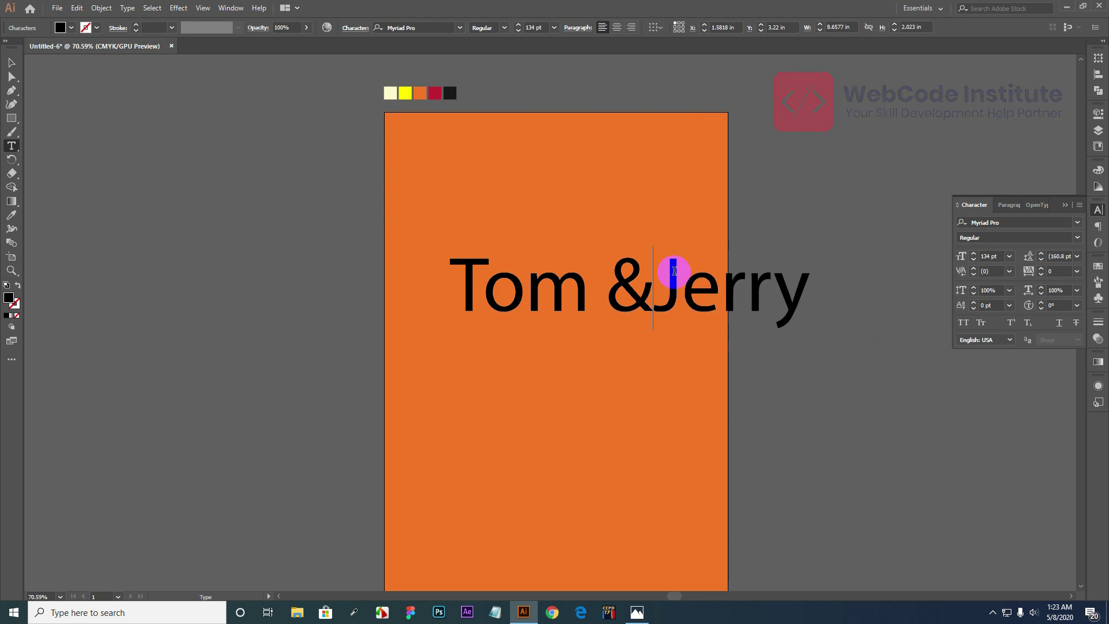
pyautogui.press('Return')
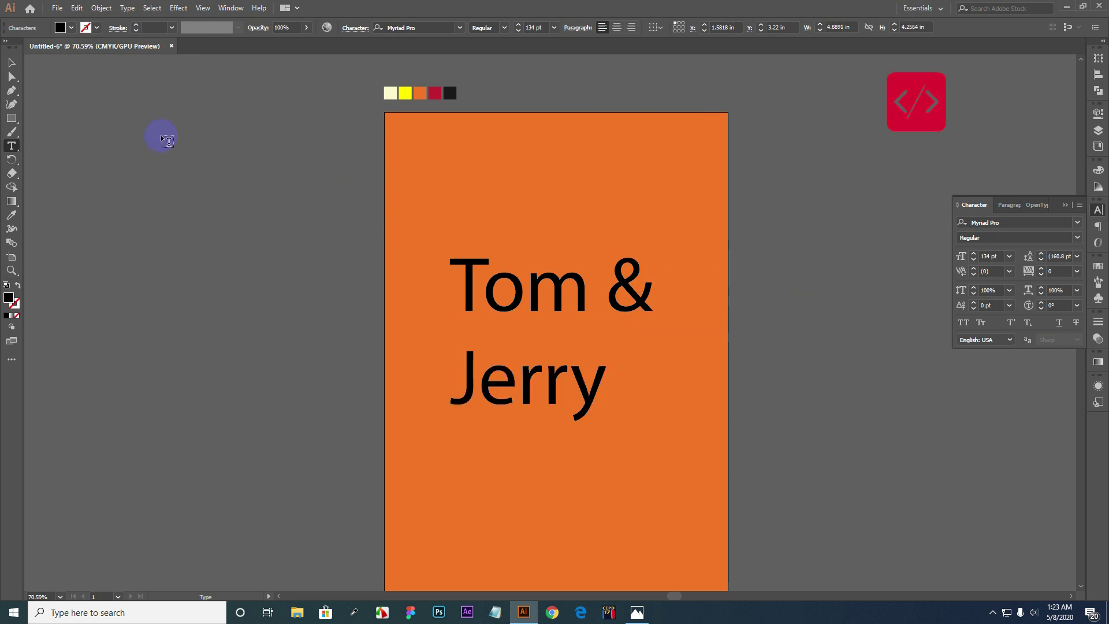
pyautogui.click(12, 61)
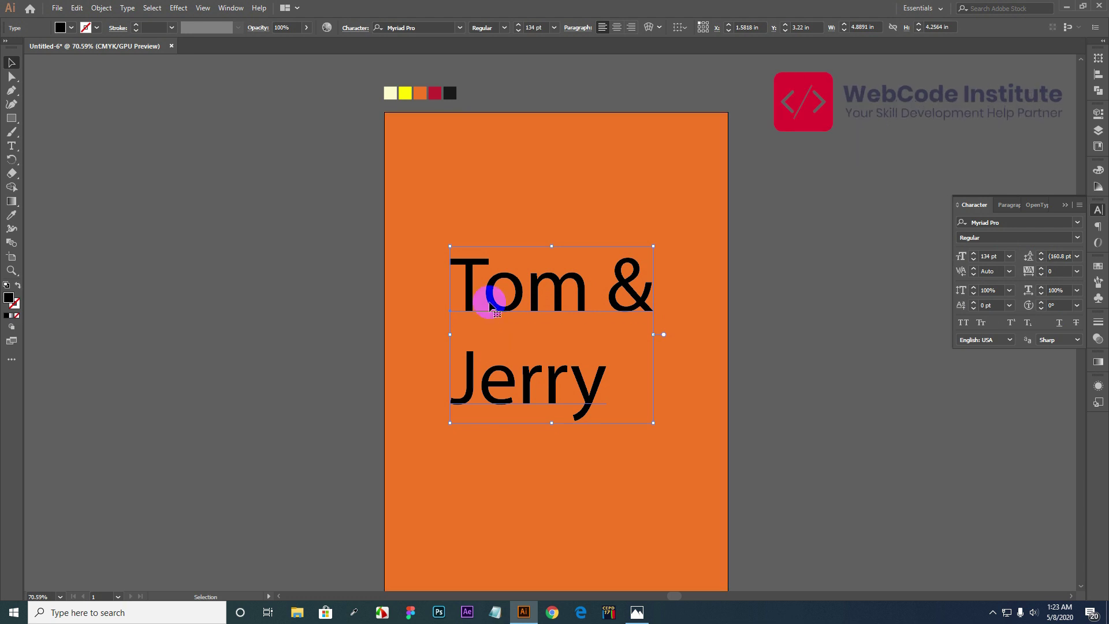
# Set the leading to 93 pt and shift the text block down and right.
pyautogui.doubleClick(1048, 257)
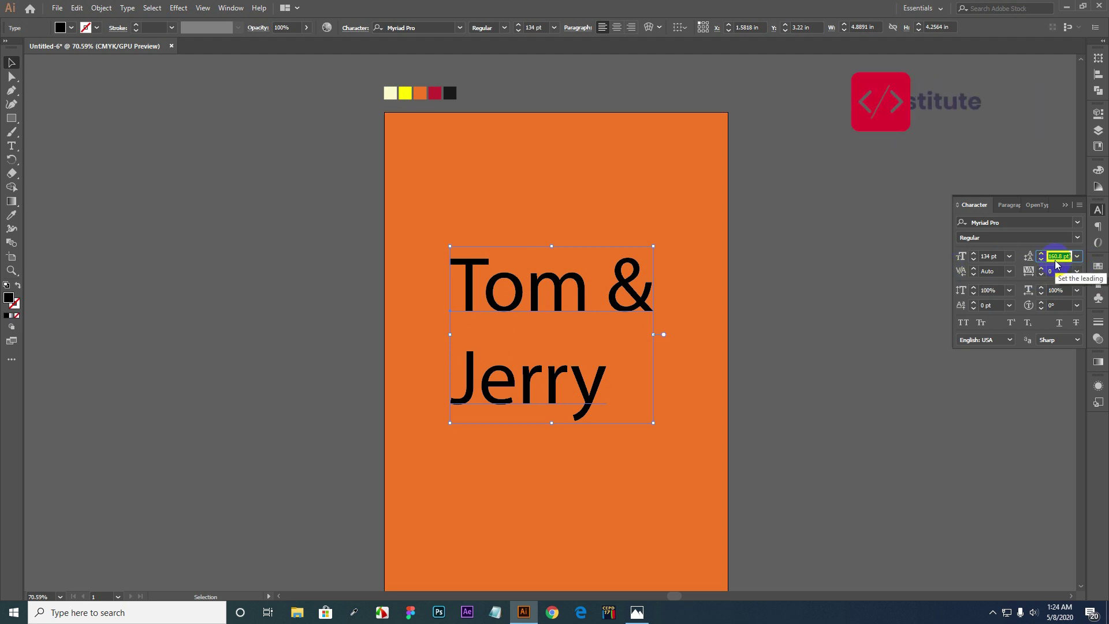
pyautogui.write('93')
pyautogui.press('Return')
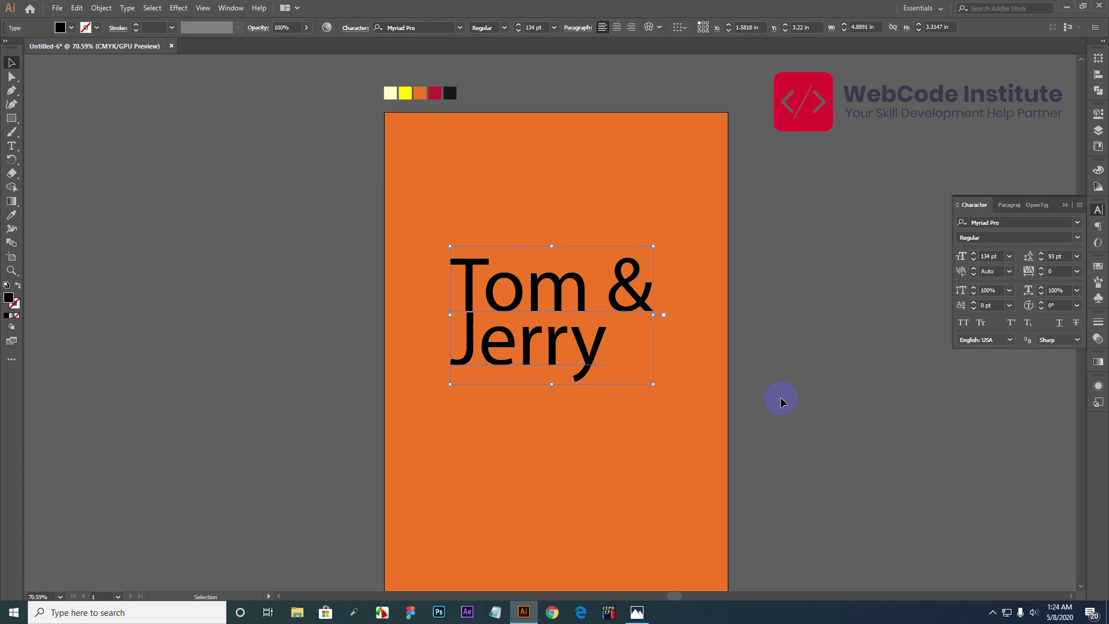
pyautogui.moveTo(560, 331); pyautogui.dragTo(570, 361)
pyautogui.scroll(-1, 575, 363)
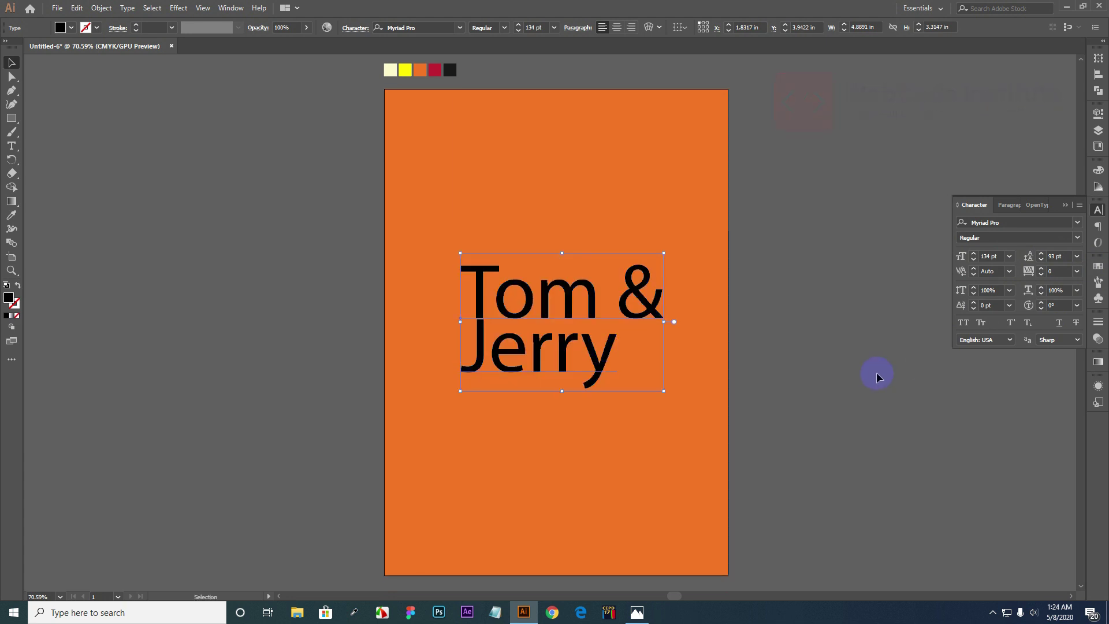
pyautogui.click(834, 374)
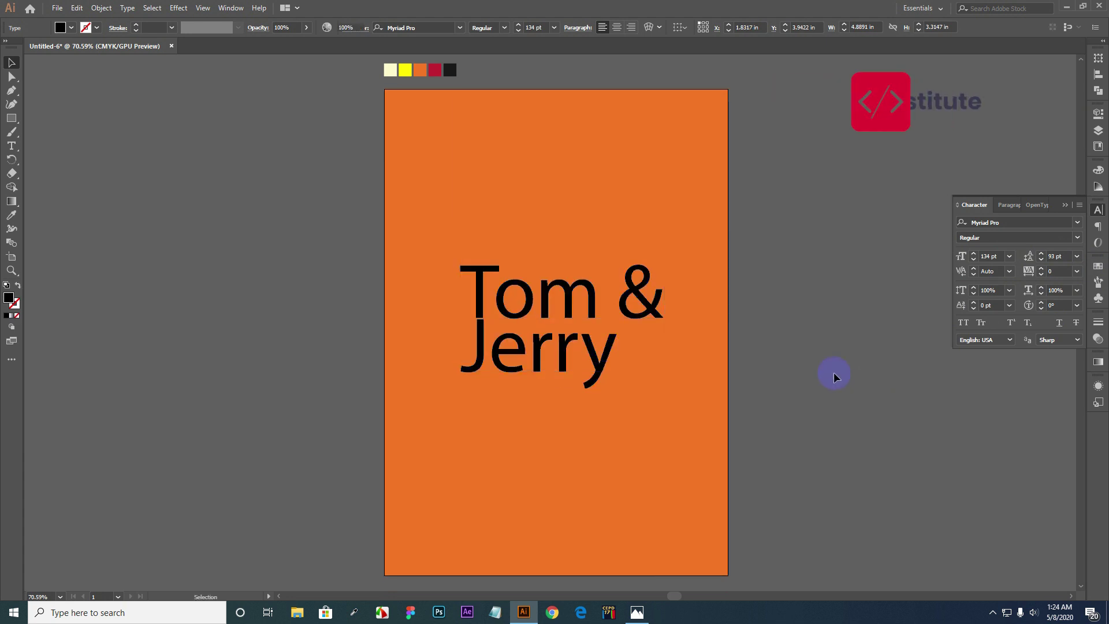
# Set the Tom & Jerry text in No. Seven Bold W00 Regular.
pyautogui.click(614, 335)
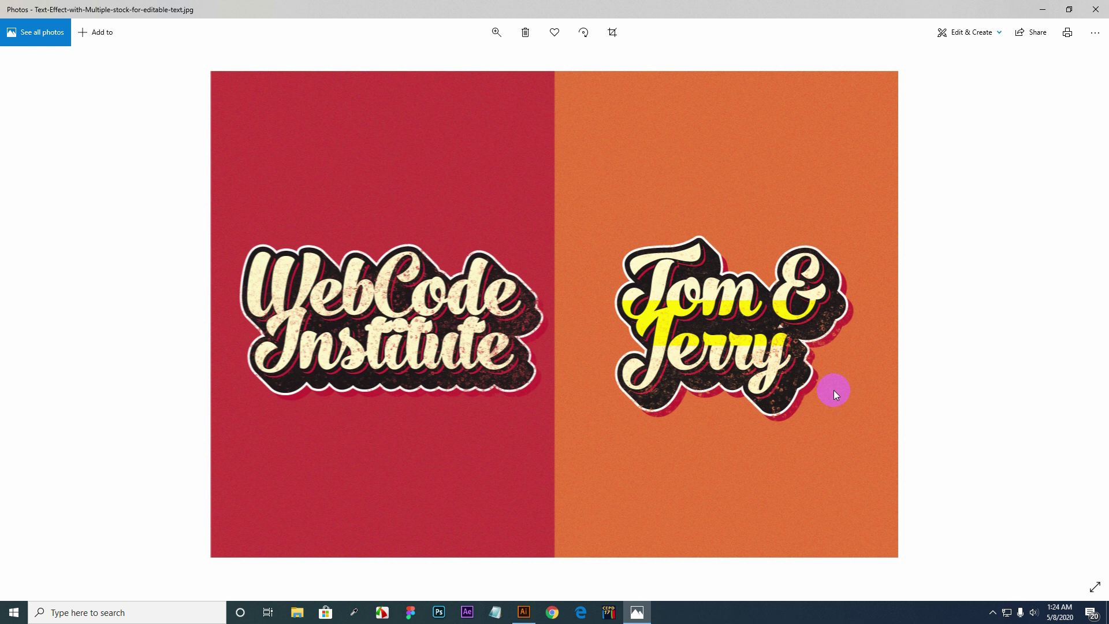
pyautogui.click(524, 611)
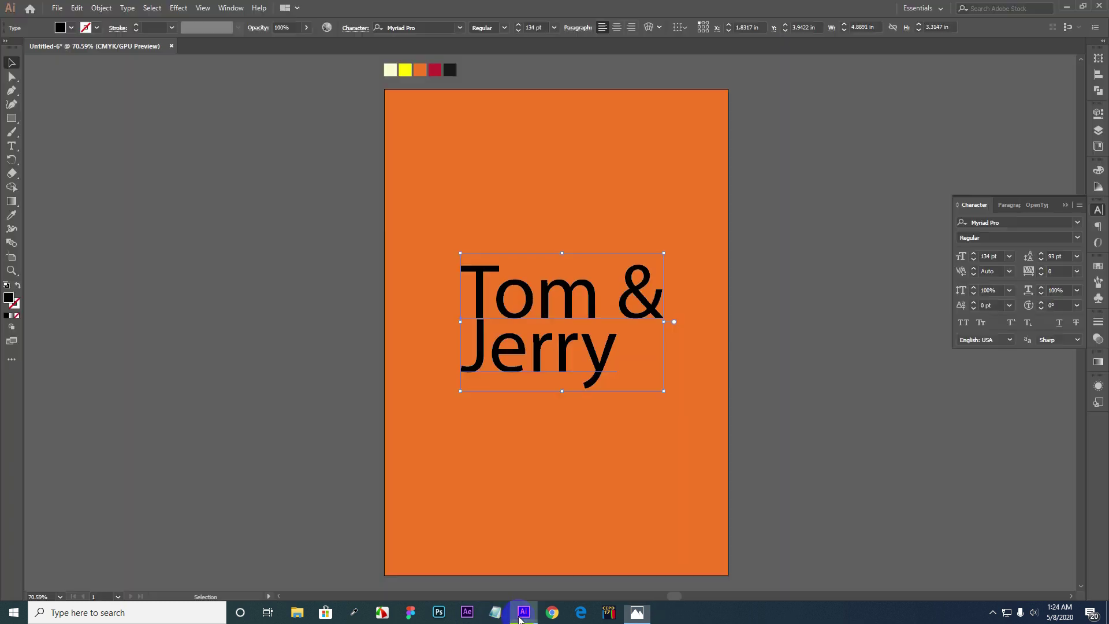
pyautogui.click(1012, 224)
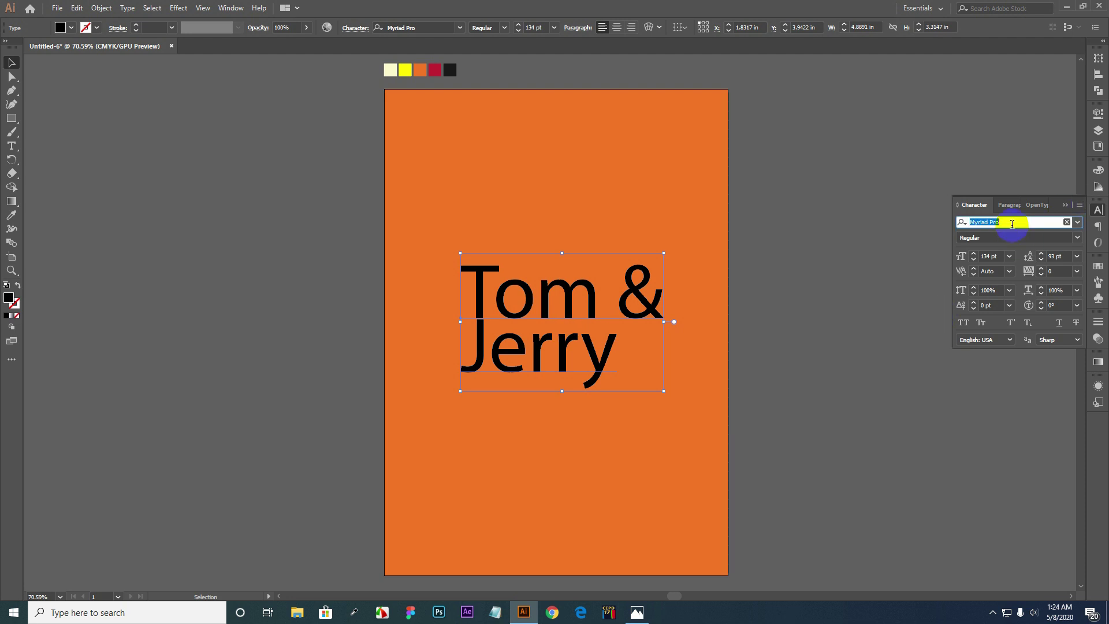
pyautogui.write('no.')
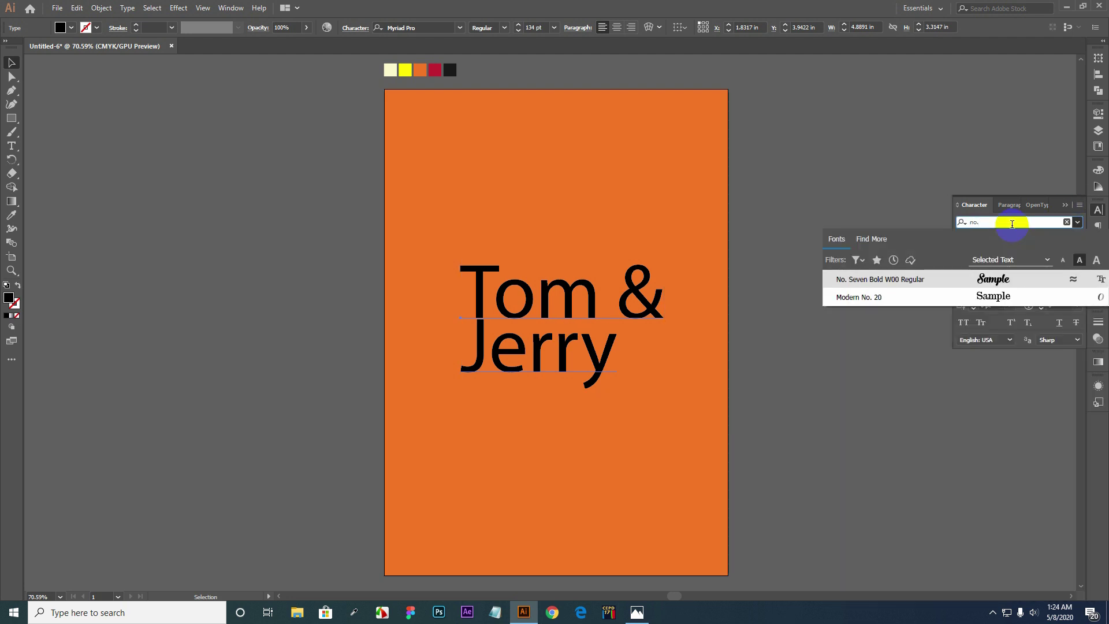
pyautogui.press('Down')
pyautogui.press('Up')
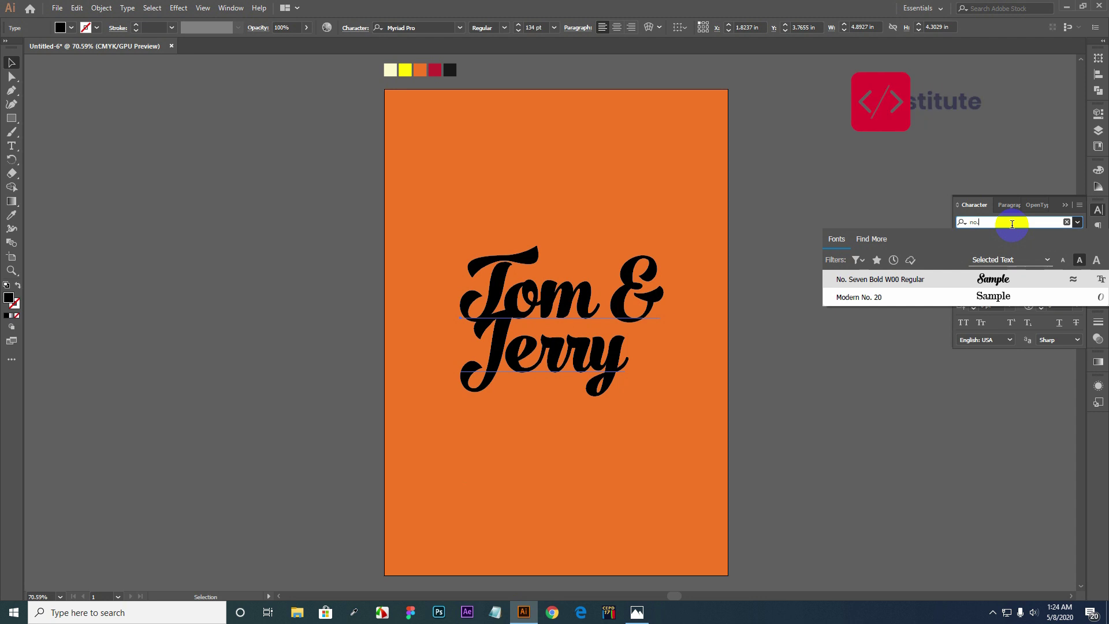
pyautogui.press('Return')
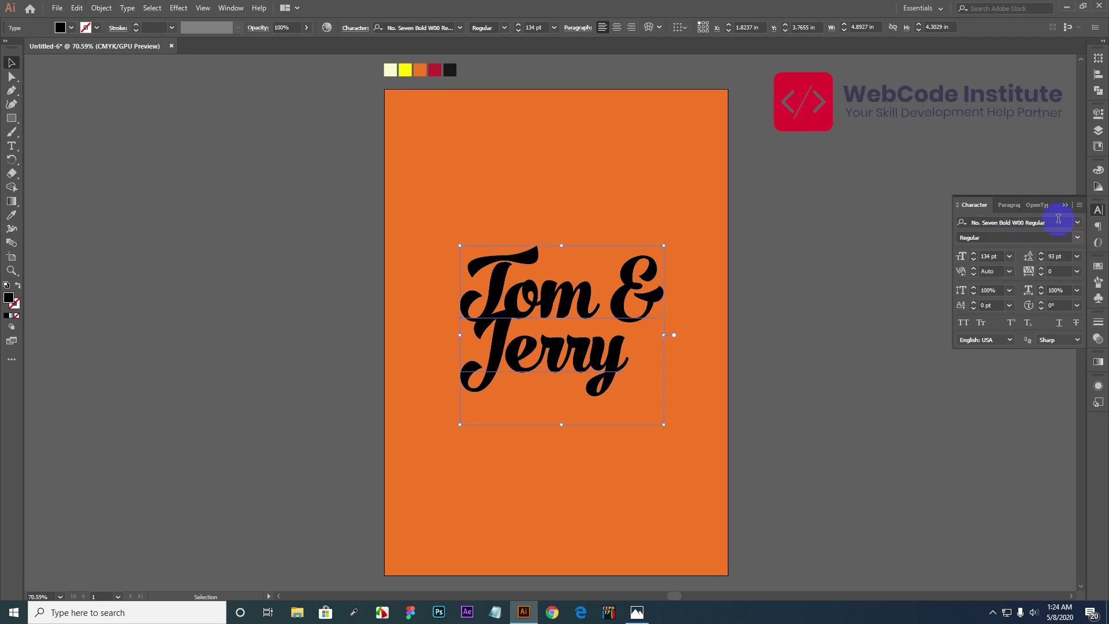
pyautogui.doubleClick(1038, 224)
pyautogui.click(711, 354)
# Check the reference's yellow band, then give the text a default gradient fill.
pyautogui.click(532, 344)
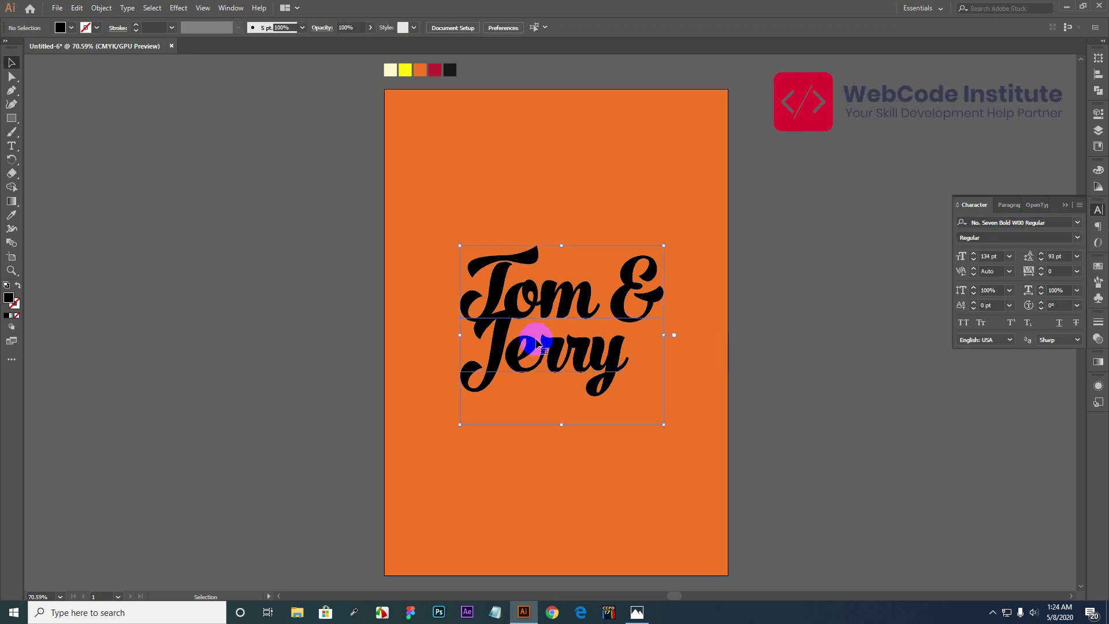
pyautogui.click(637, 614)
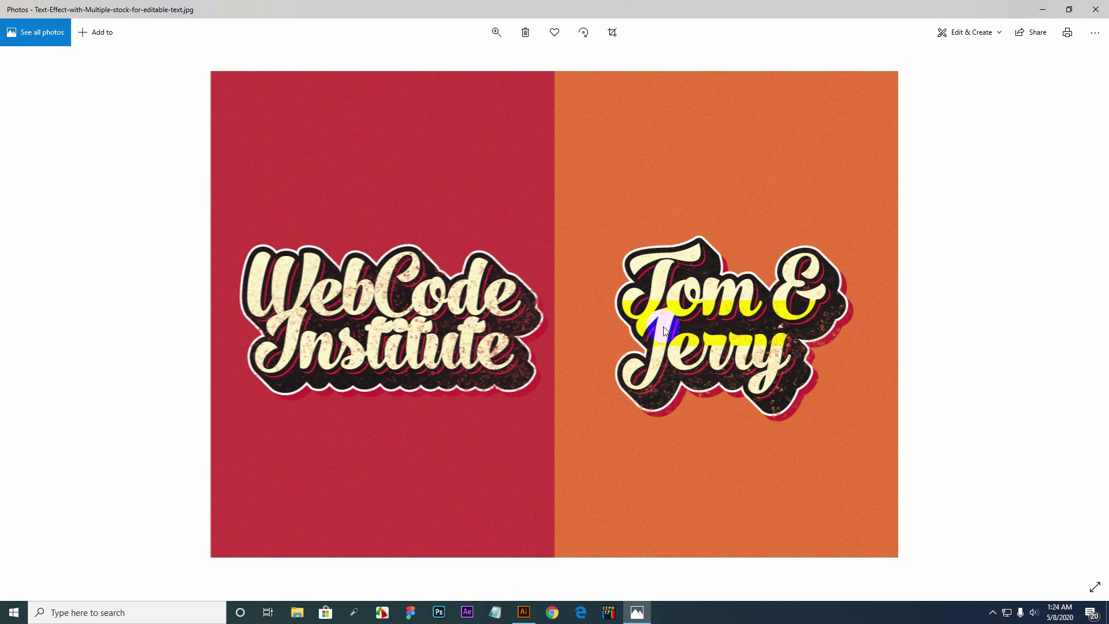
pyautogui.moveTo(664, 318); pyautogui.dragTo(659, 357)
pyautogui.click(523, 611)
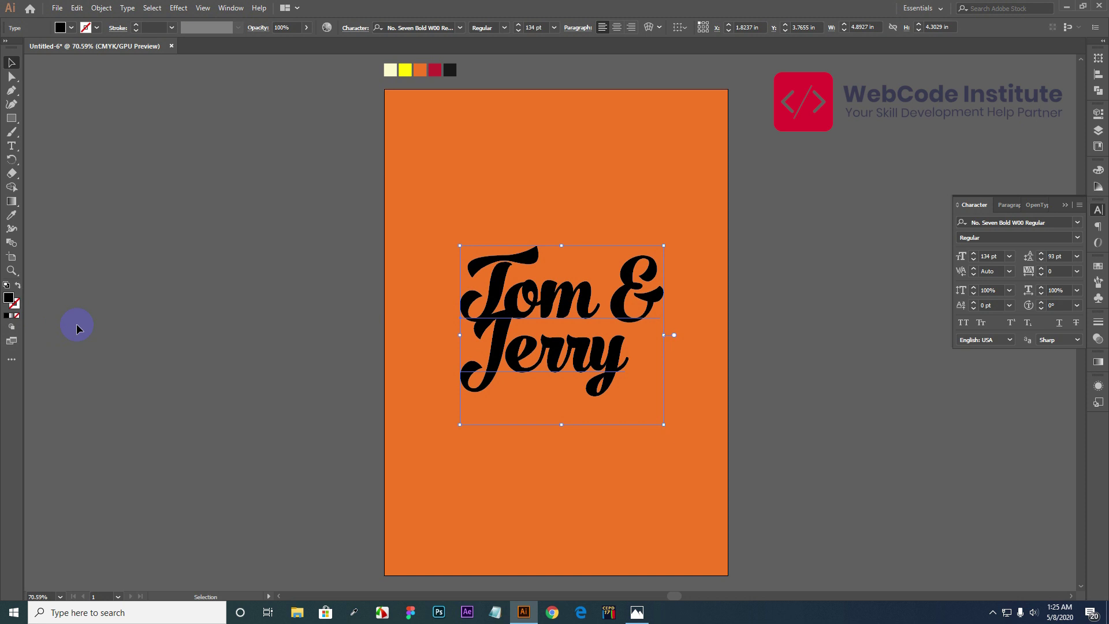
pyautogui.click(12, 316)
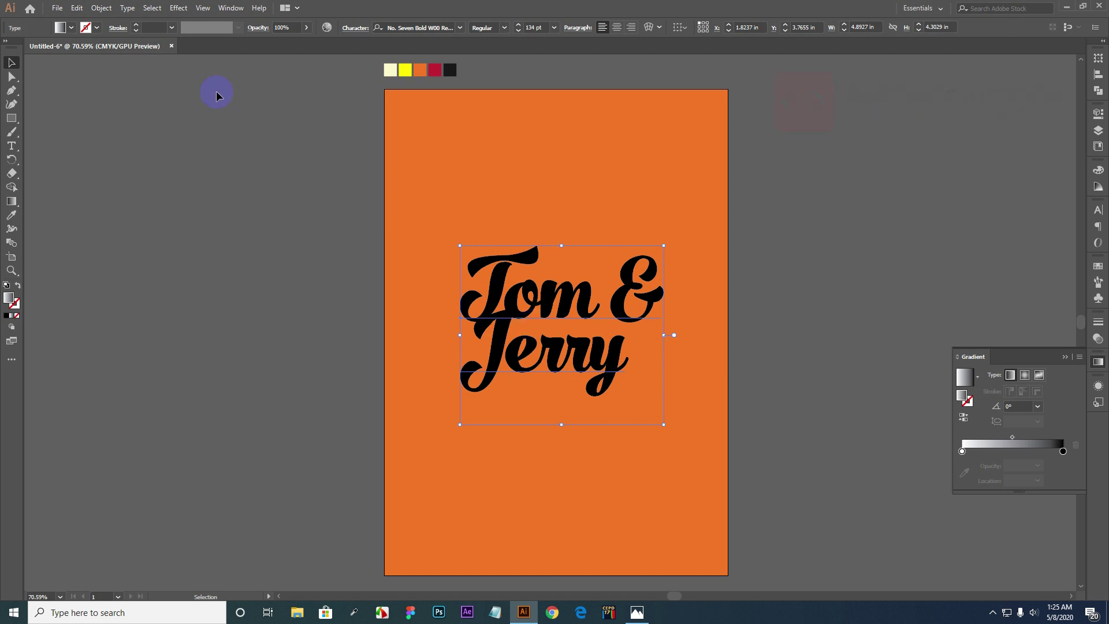
# Remove the text's fill and nudge the text block slightly lower.
pyautogui.click(17, 317)
pyautogui.click(594, 376)
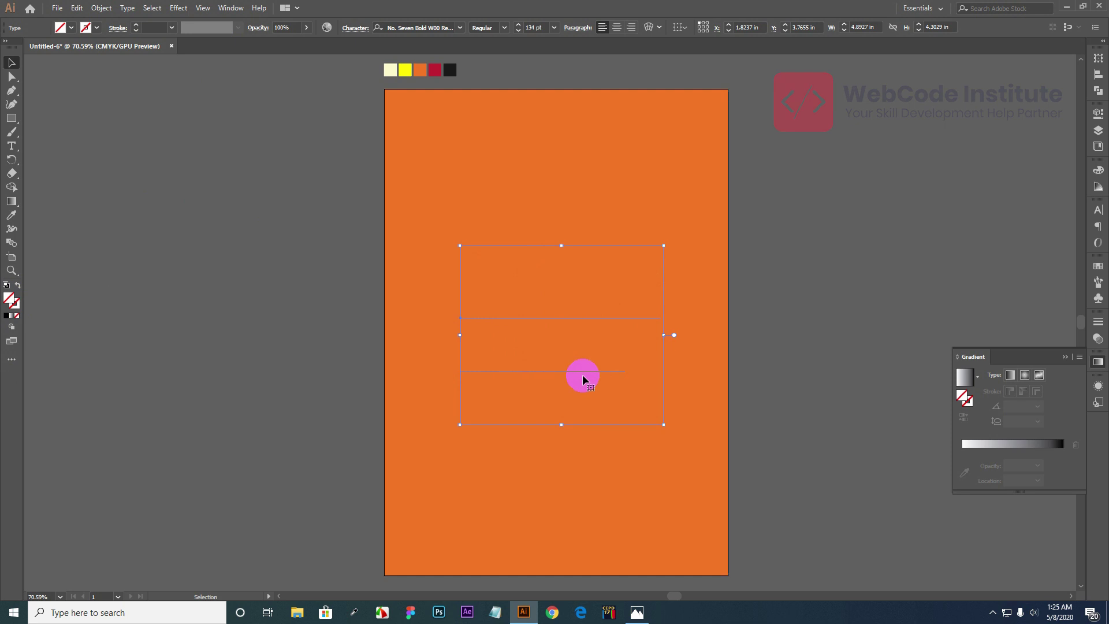
pyautogui.click(567, 310)
pyautogui.moveTo(569, 316)
pyautogui.mouseDown()
pyautogui.moveTo(805, 287)
pyautogui.moveTo(659, 285)
pyautogui.moveTo(560, 306)
pyautogui.moveTo(562, 317)
pyautogui.mouseUp()
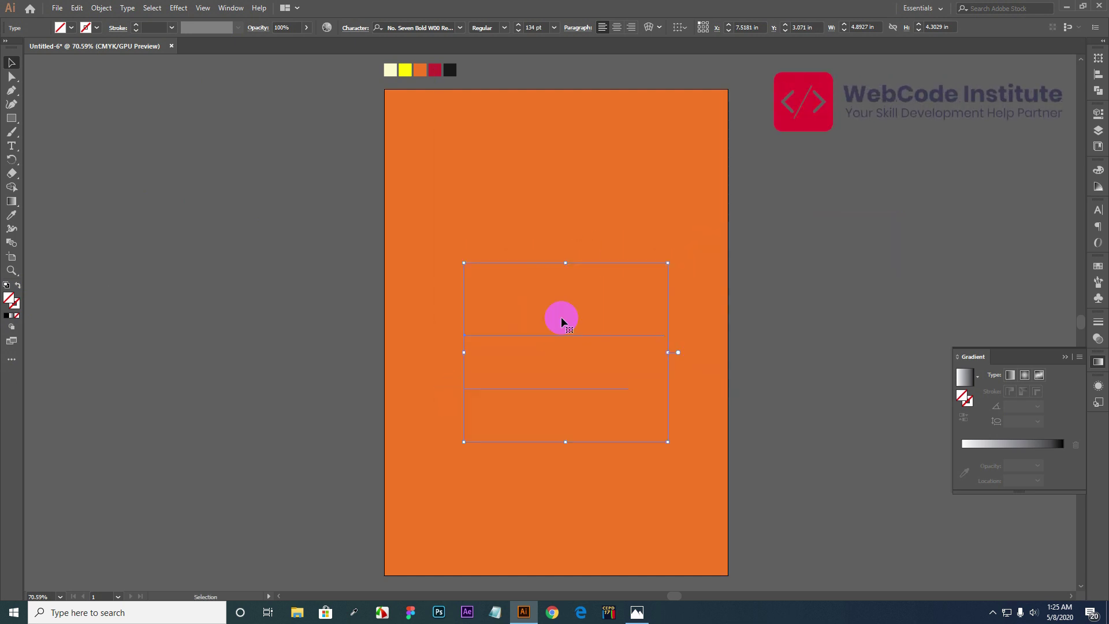
# Add a new fill in the Appearance panel using the Orange, Yellow gradient.
pyautogui.click(231, 9)
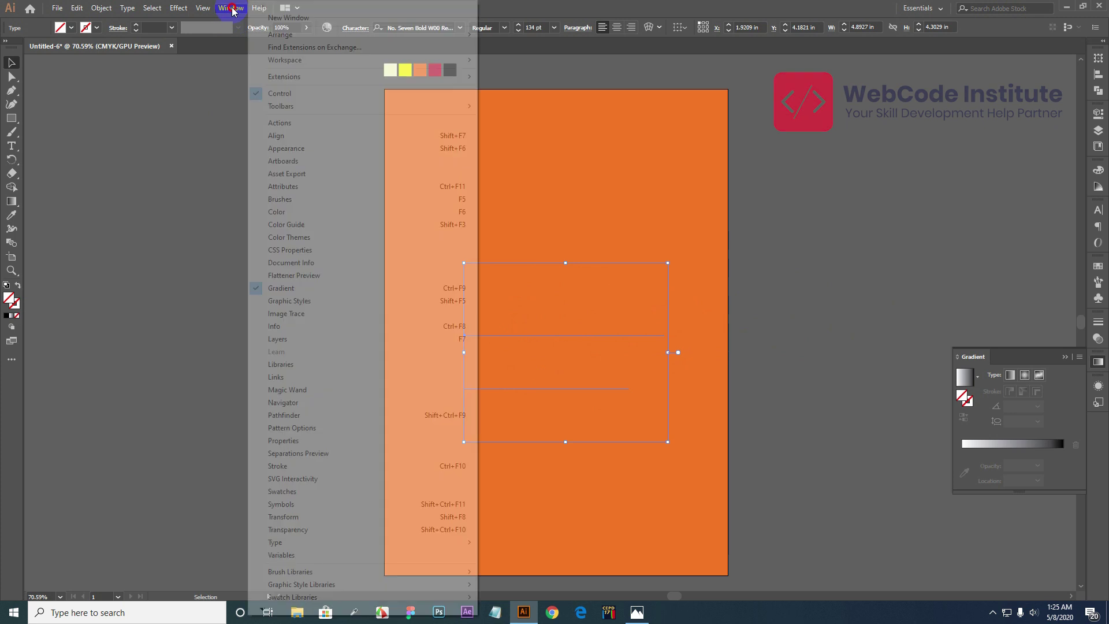
pyautogui.click(287, 148)
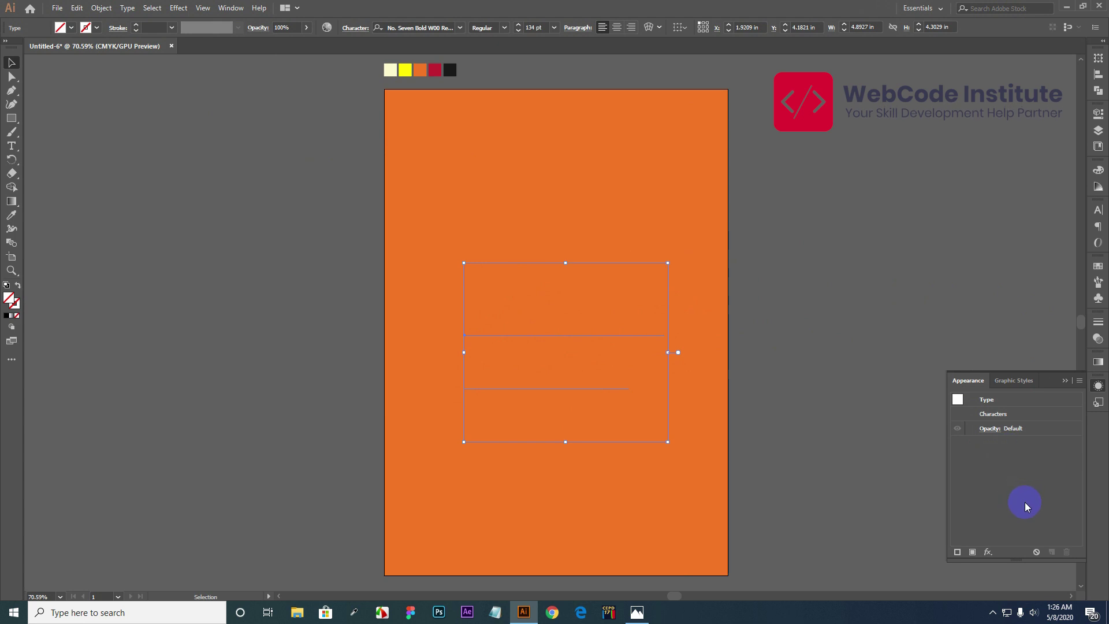
pyautogui.click(973, 552)
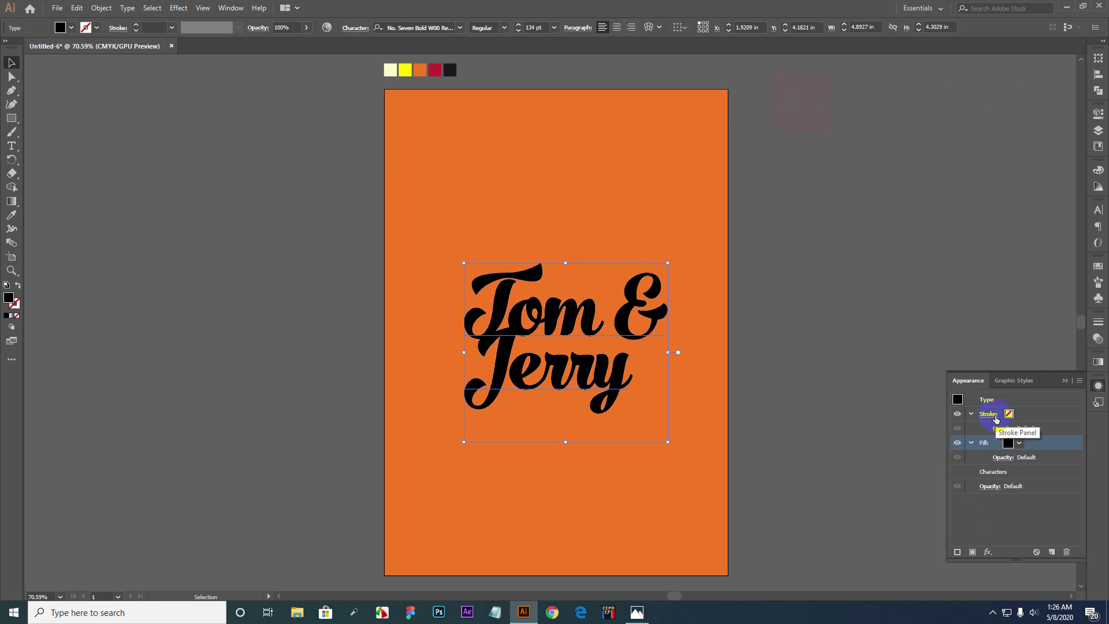
pyautogui.click(1008, 443)
pyautogui.click(1005, 456)
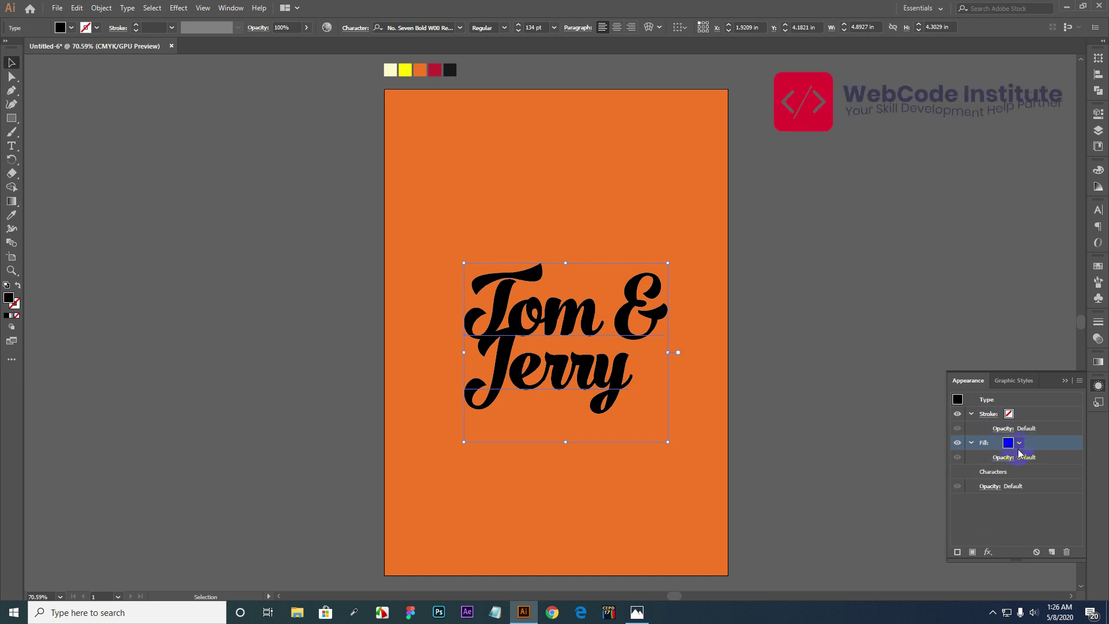
pyautogui.click(1008, 443)
pyautogui.click(920, 462)
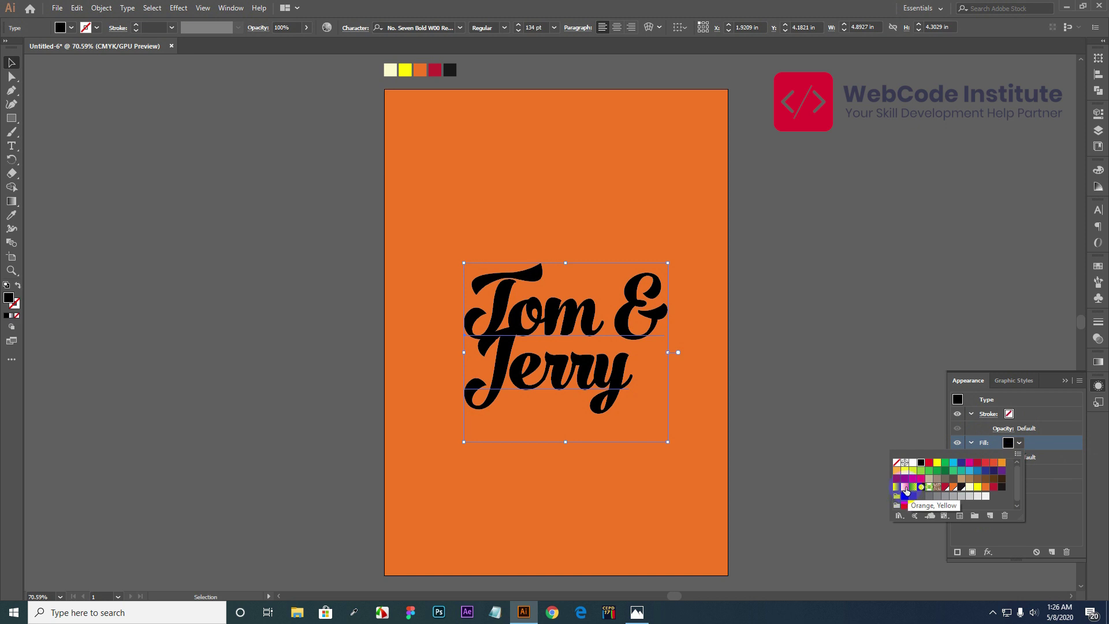
pyautogui.click(905, 487)
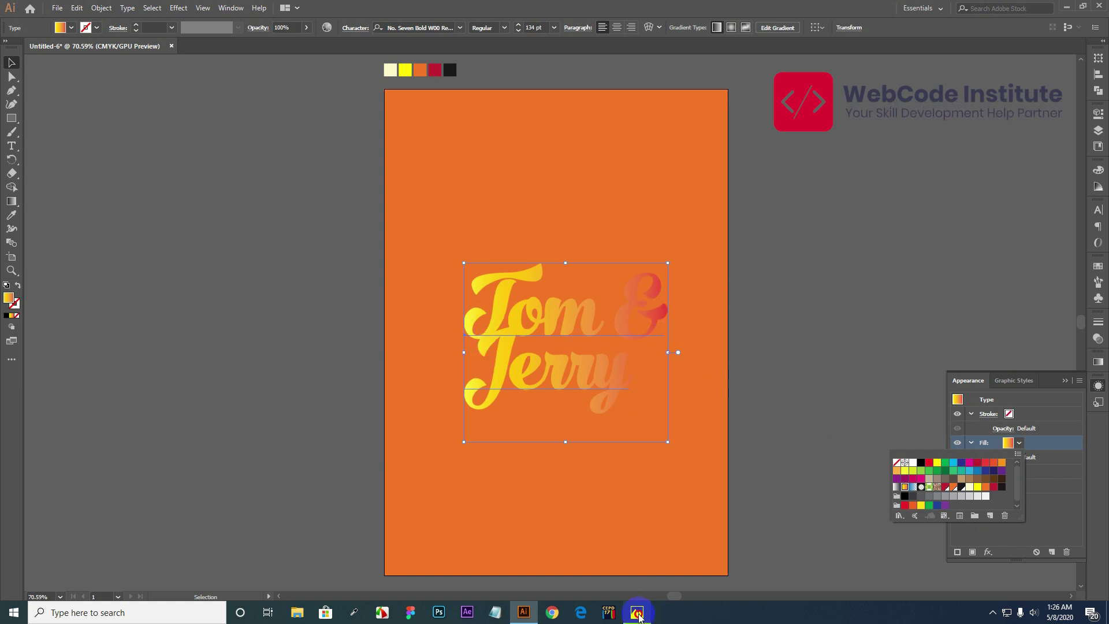
pyautogui.click(637, 611)
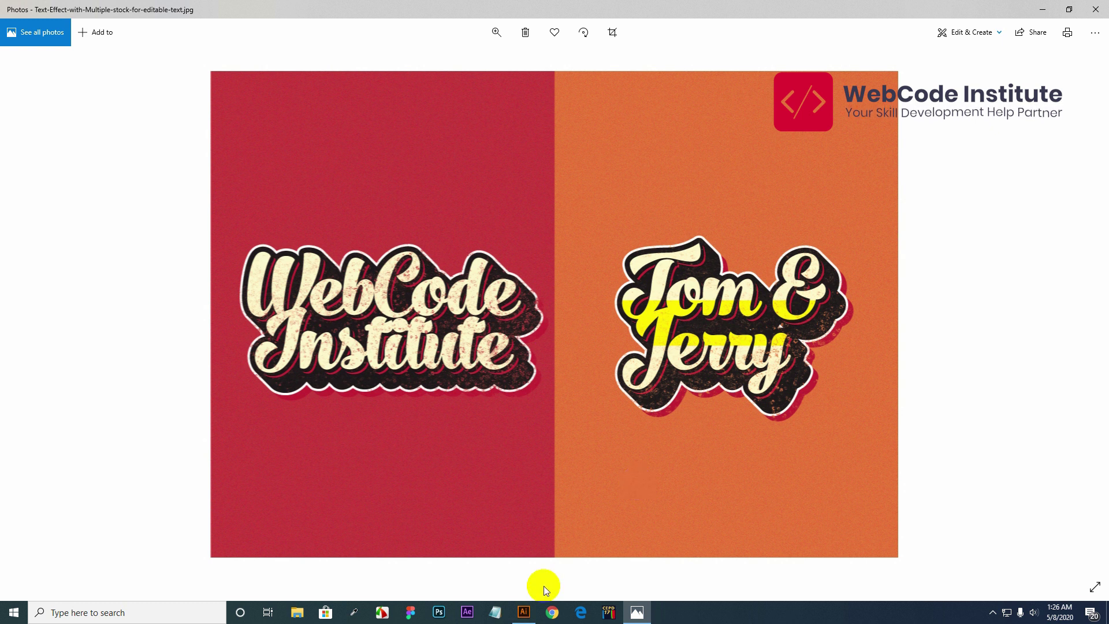
pyautogui.click(523, 612)
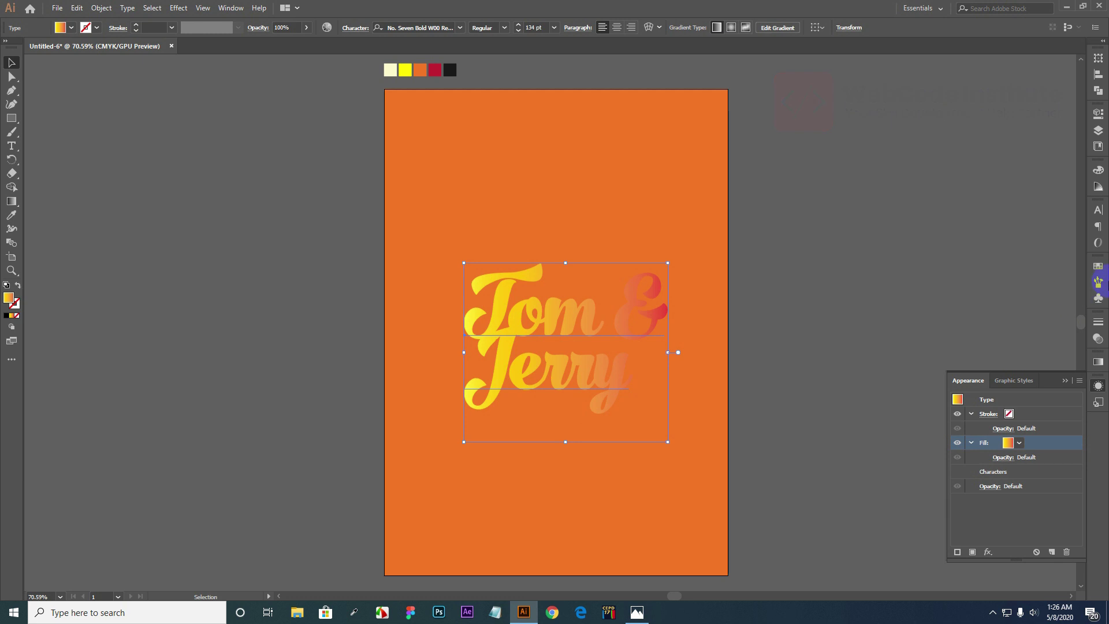
# Set the text gradient's angle to 90°.
pyautogui.click(1099, 362)
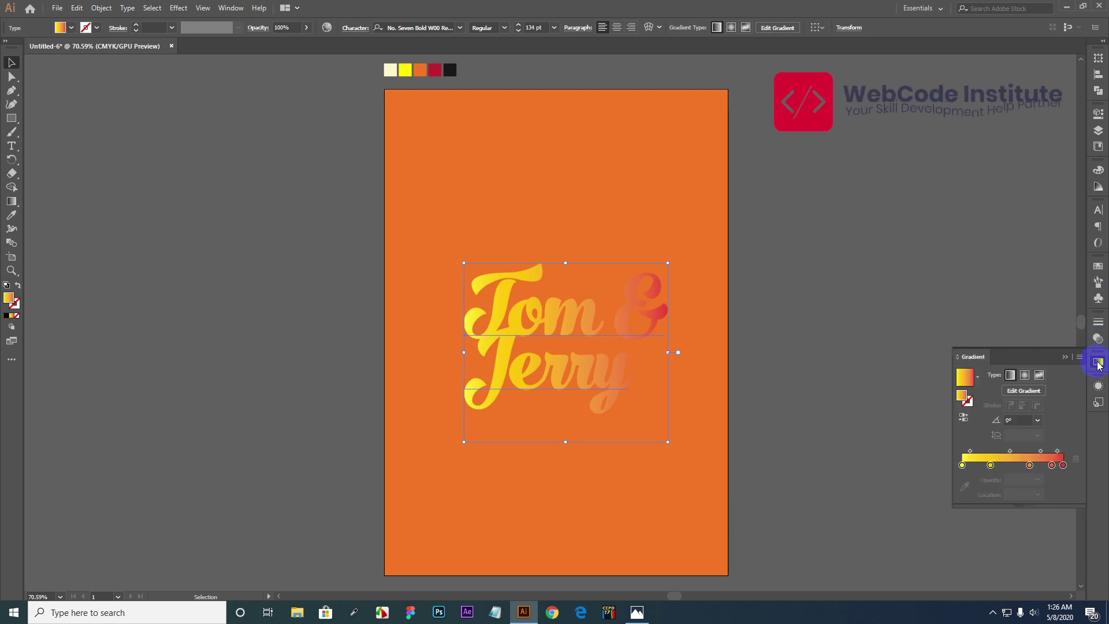
pyautogui.click(963, 417)
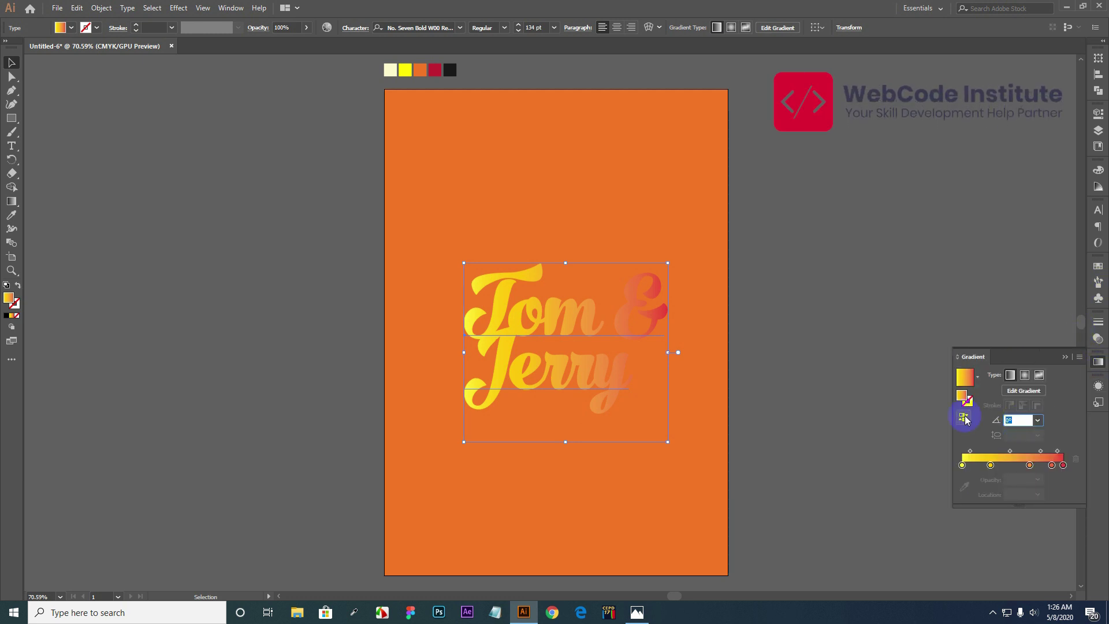
pyautogui.write('90')
pyautogui.press('Return')
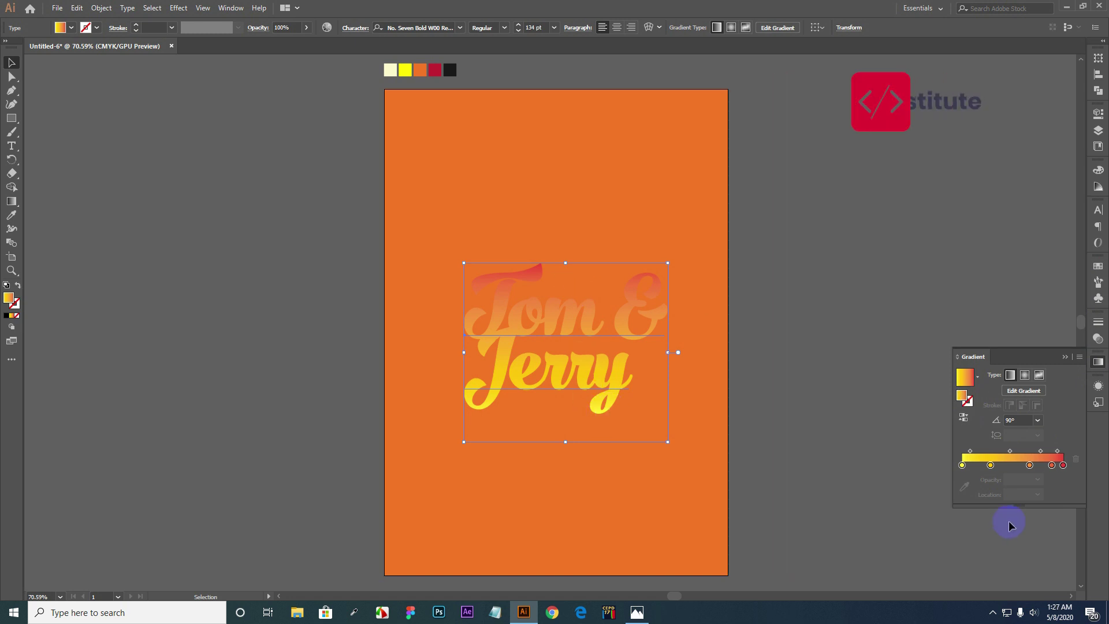
# Slide the yellow stop to about 32.4% and the red stop to about 75.42%.
pyautogui.click(1015, 474)
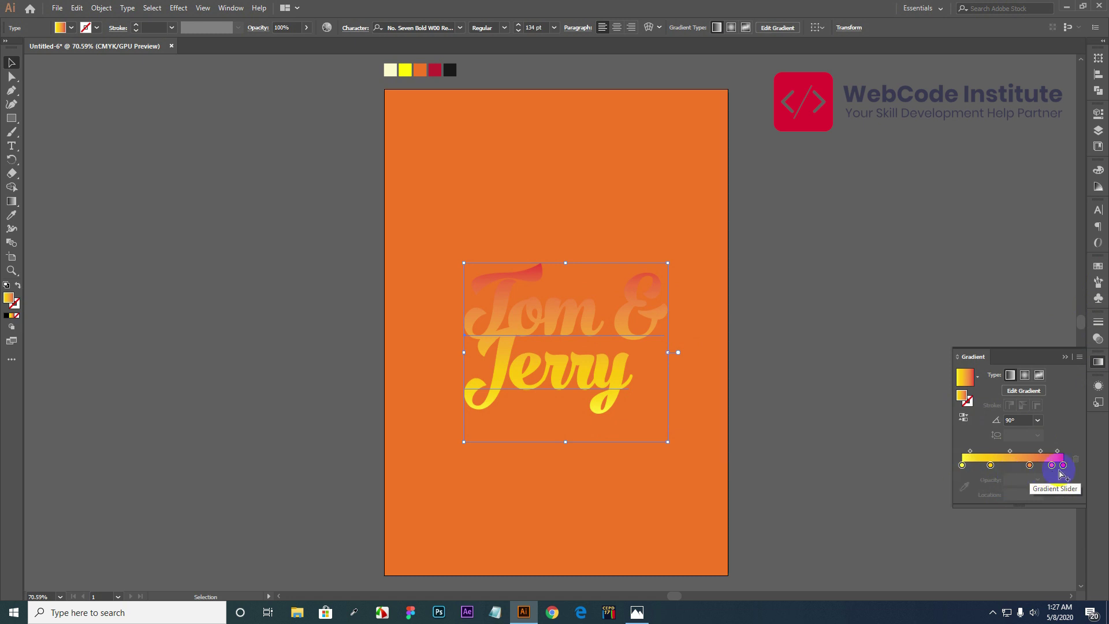
pyautogui.click(1034, 475)
pyautogui.moveTo(1034, 475); pyautogui.dragTo(1060, 476)
pyautogui.click(1000, 471)
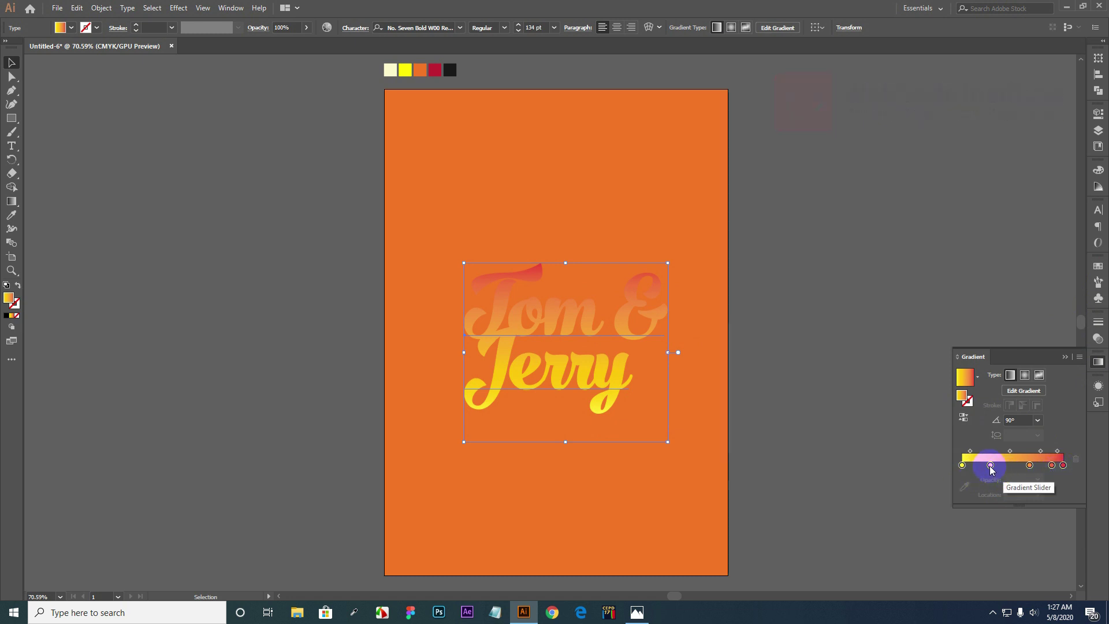
pyautogui.moveTo(992, 470); pyautogui.dragTo(1048, 489)
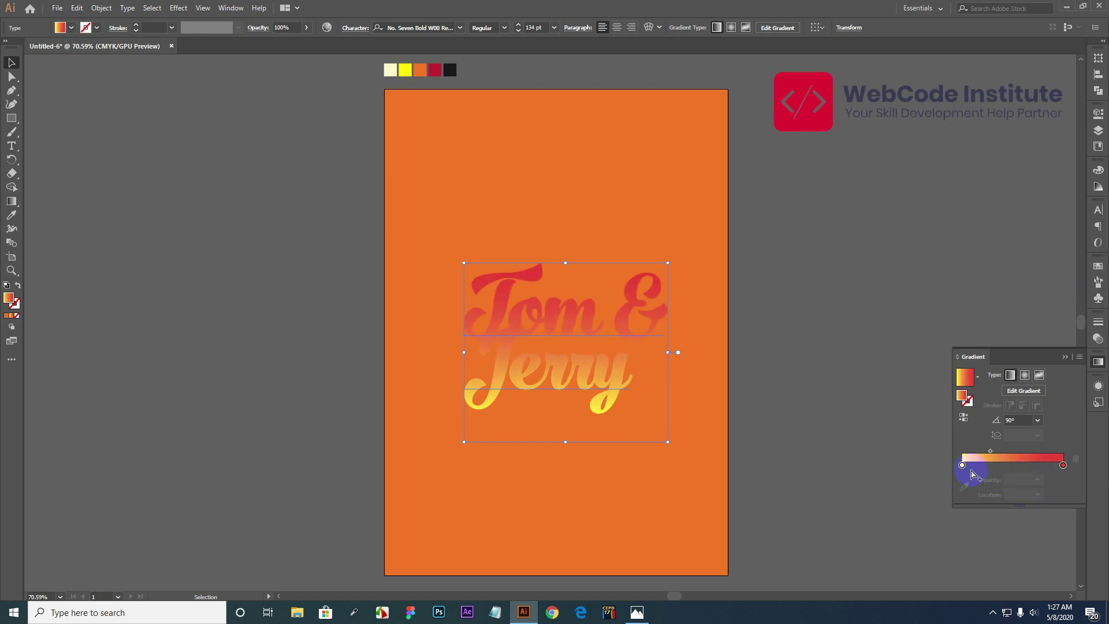
pyautogui.moveTo(962, 465); pyautogui.dragTo(994, 466)
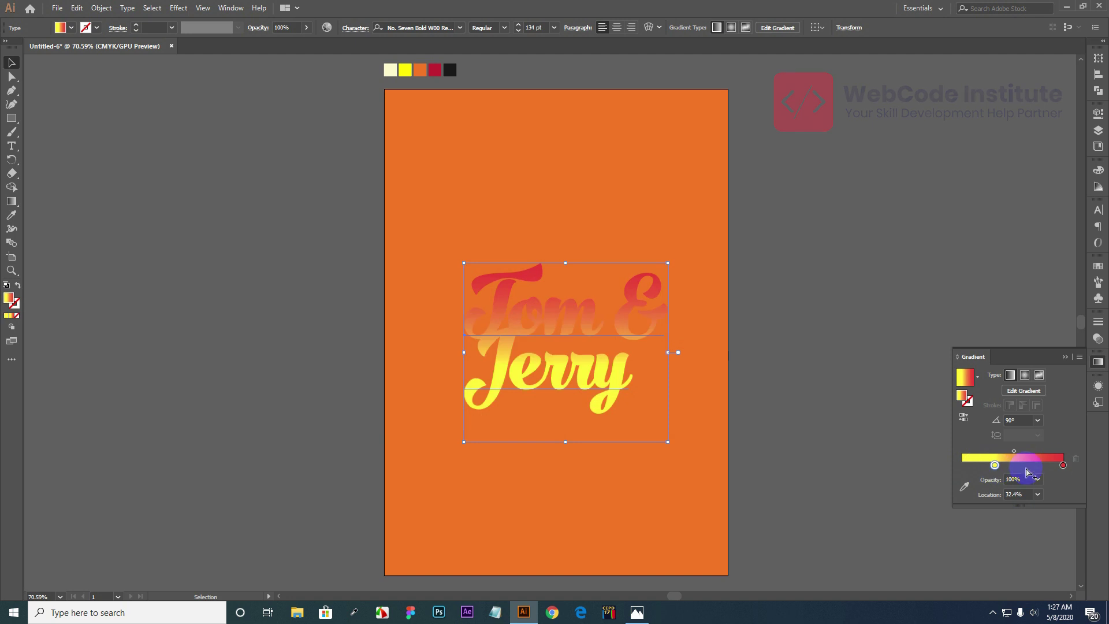
pyautogui.moveTo(1065, 466); pyautogui.dragTo(1039, 472)
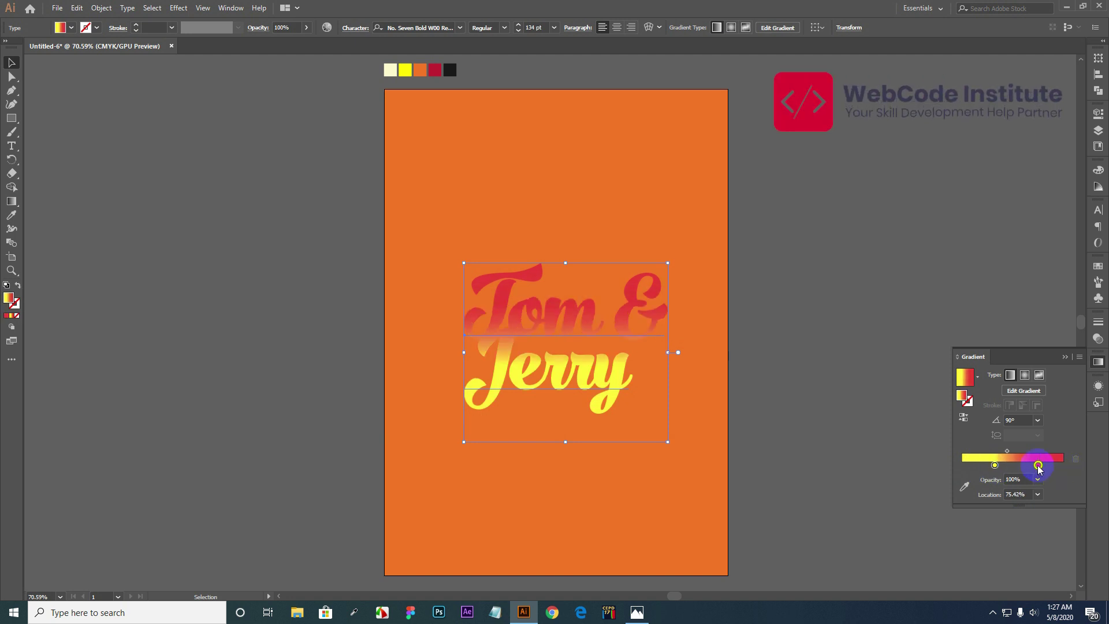
pyautogui.doubleClick(1038, 465)
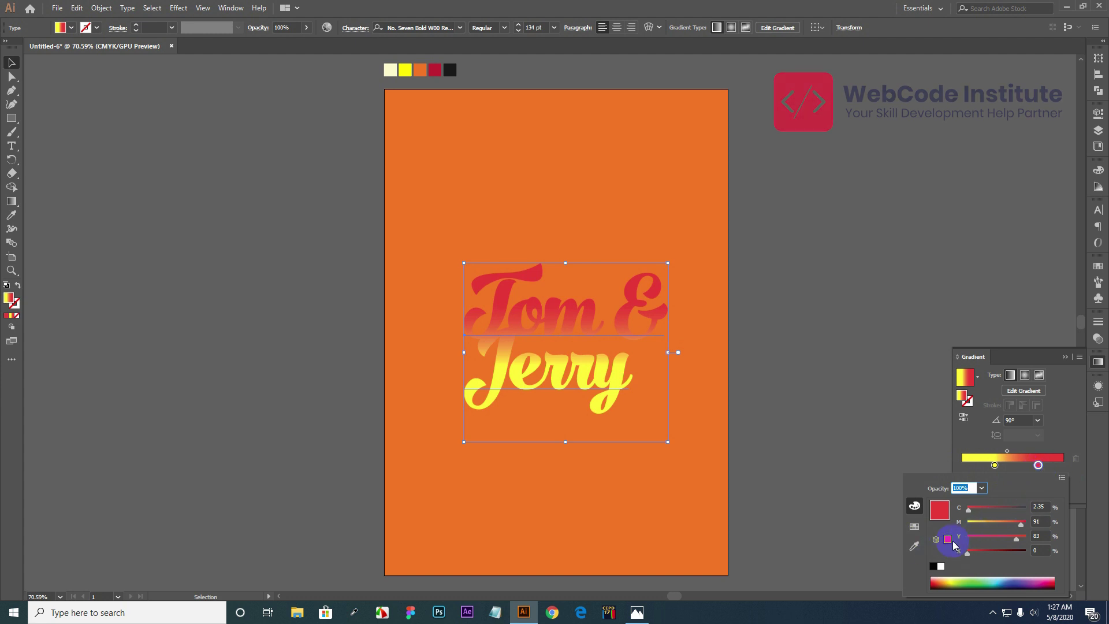
# Turn the right gradient stop pale cream and place it at 62%.
pyautogui.click(914, 546)
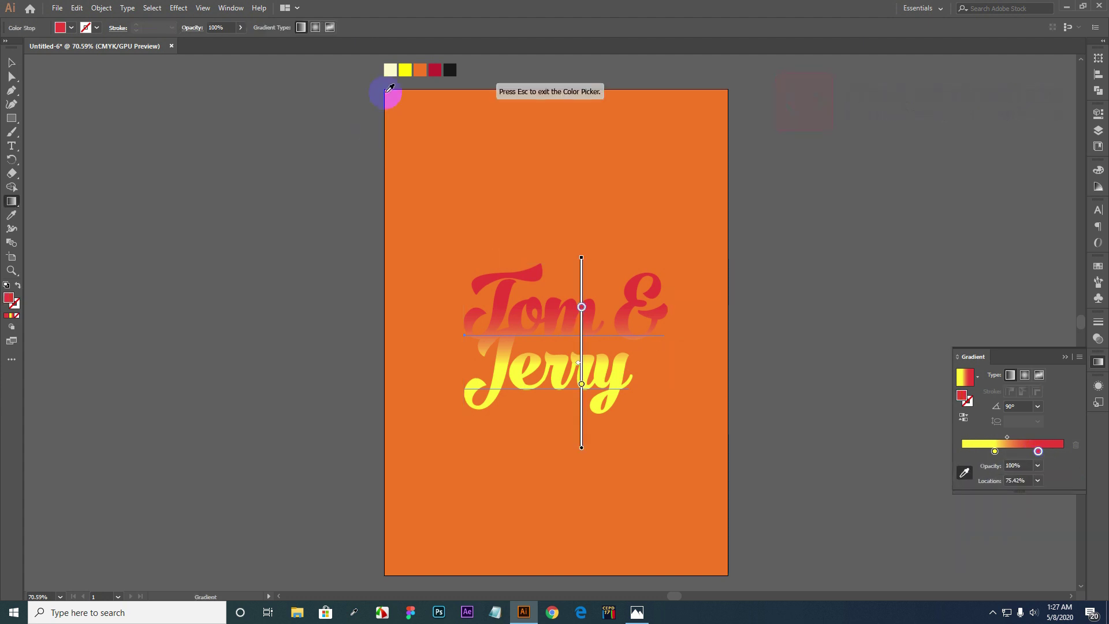
pyautogui.click(390, 69)
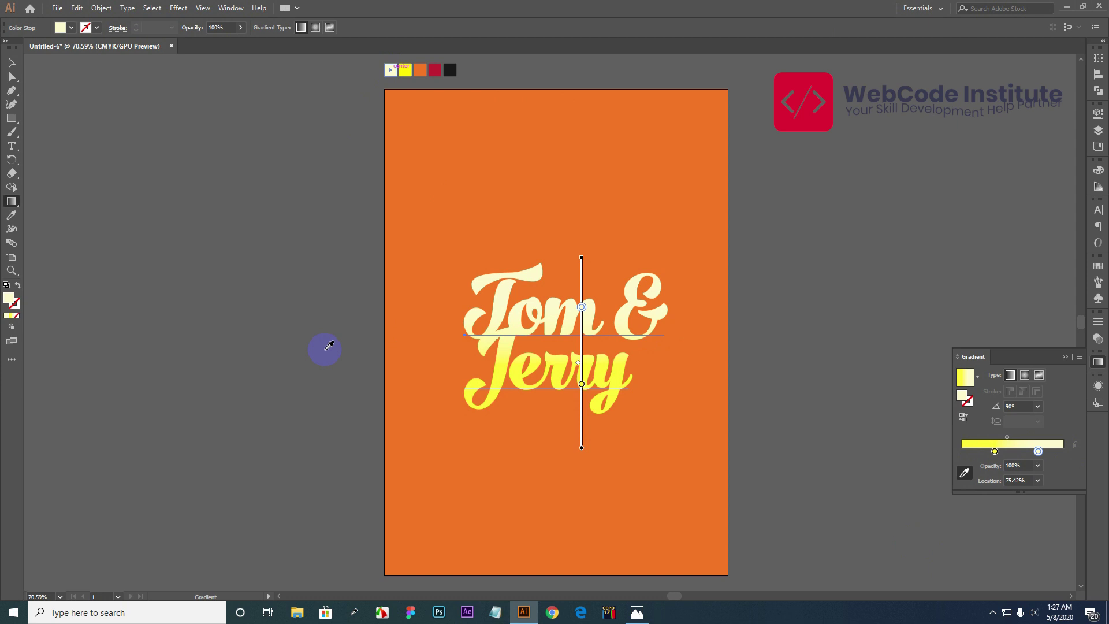
pyautogui.click(11, 61)
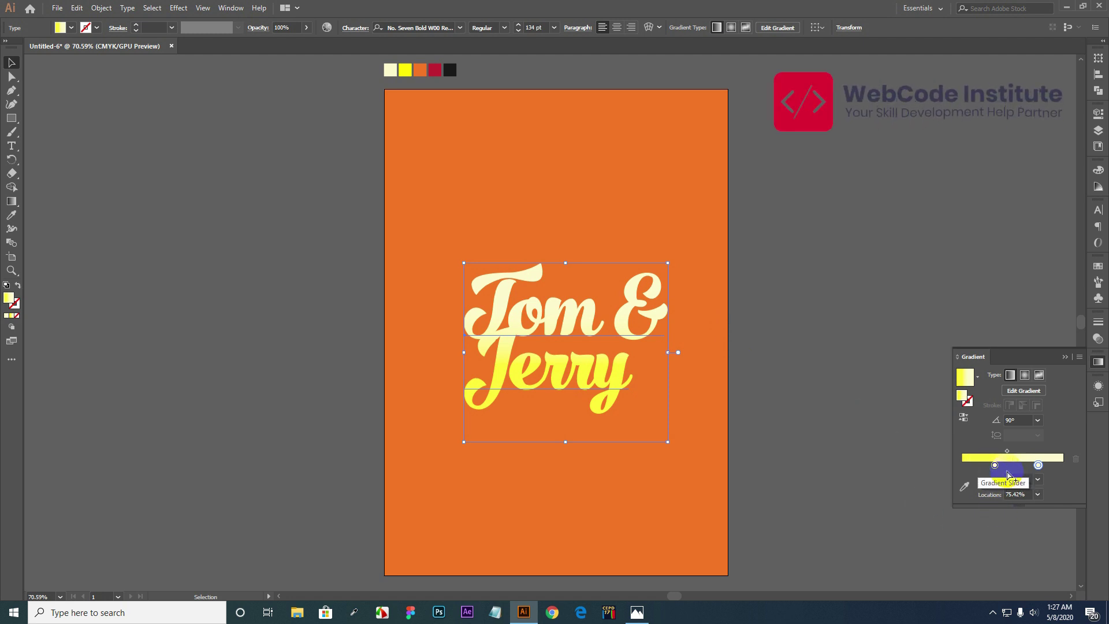
pyautogui.click(1038, 466)
pyautogui.moveTo(1039, 466); pyautogui.dragTo(1036, 467)
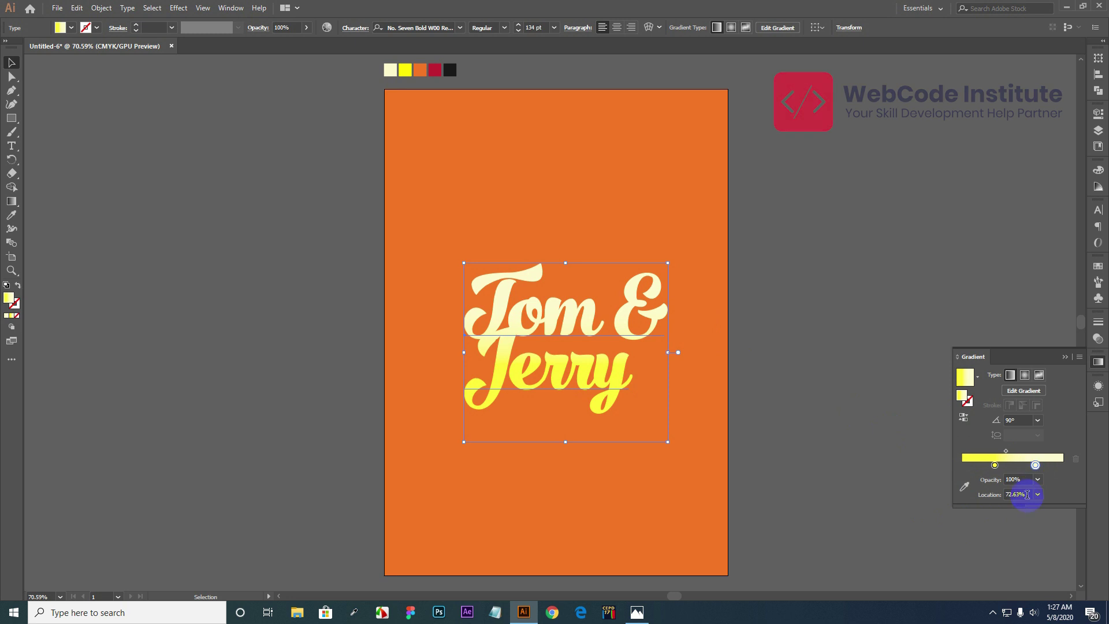
pyautogui.click(1015, 494)
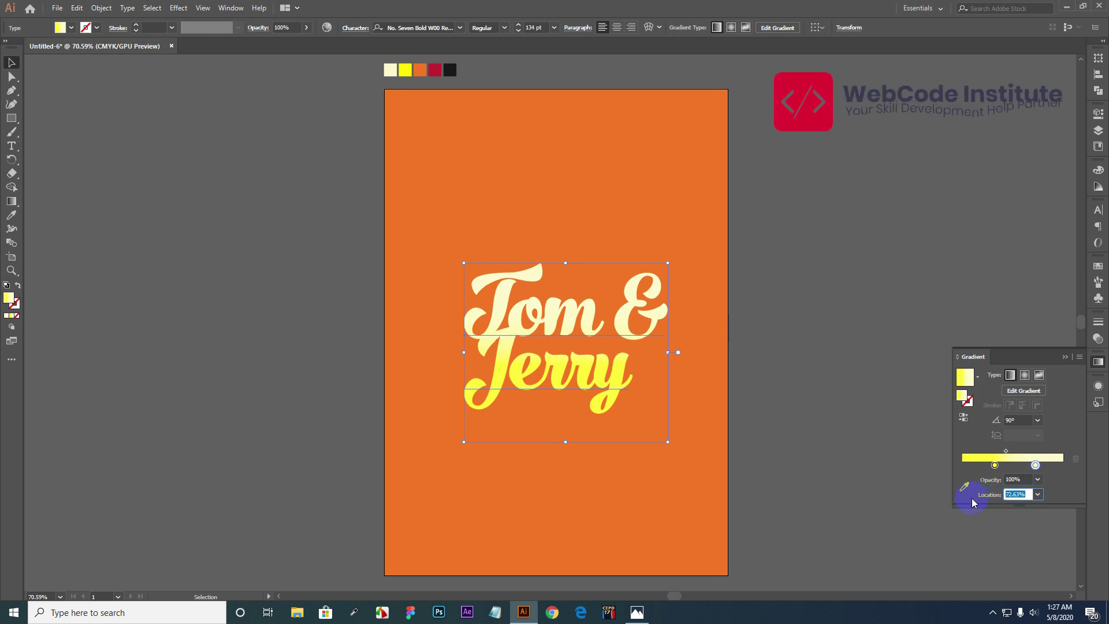
pyautogui.write('62')
pyautogui.press('Return')
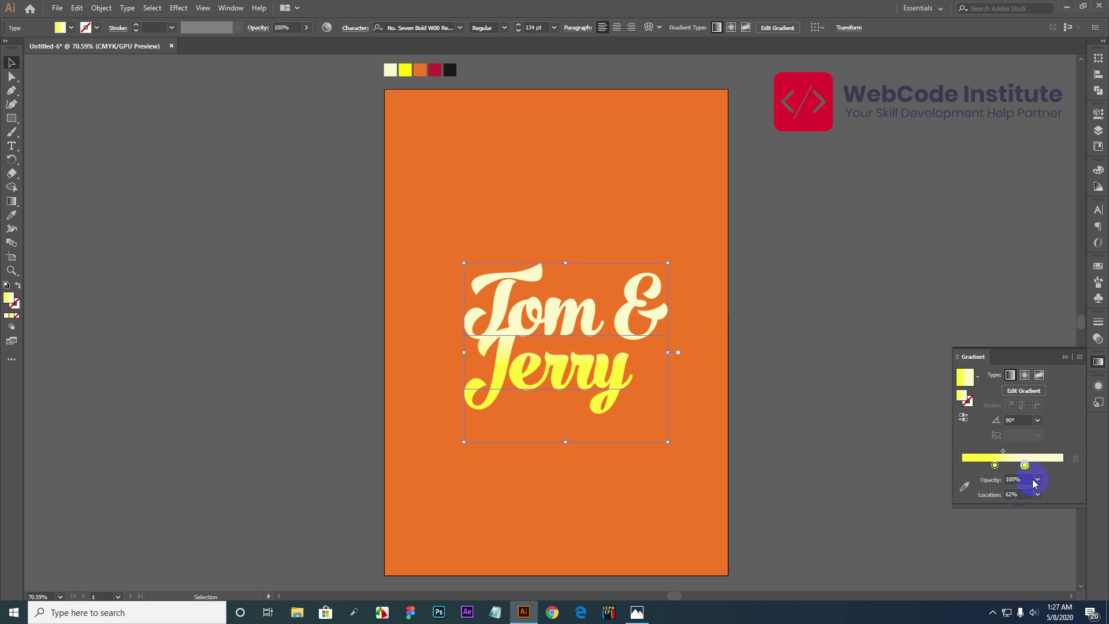
# Set the left stop to 31% and add a third stop mid-gradient.
pyautogui.click(994, 466)
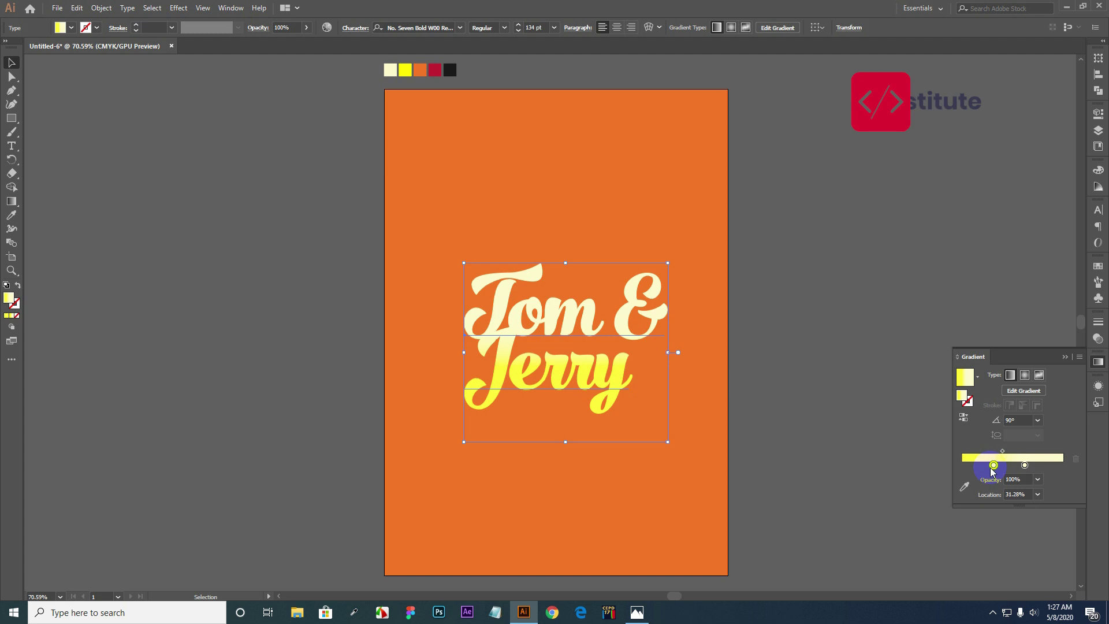
pyautogui.click(1020, 494)
pyautogui.write('31')
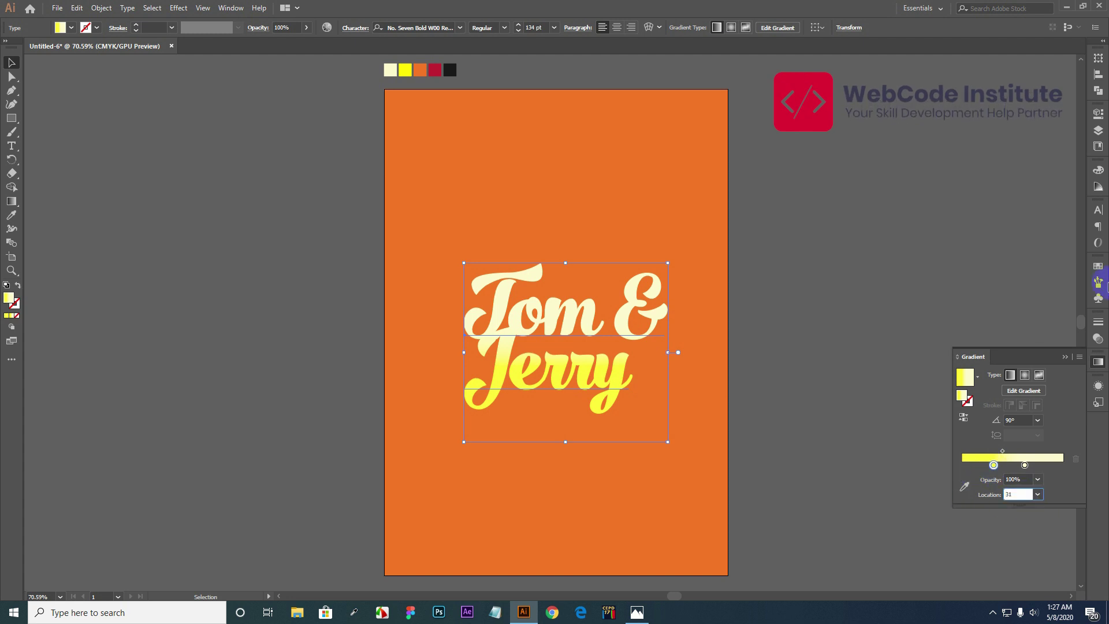
pyautogui.press('Return')
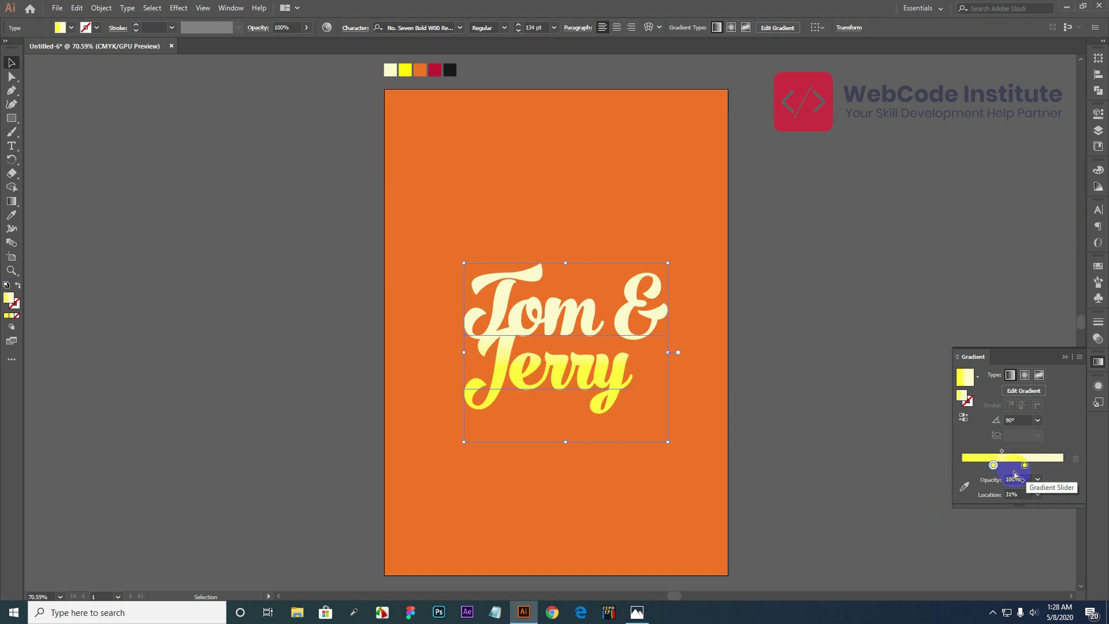
pyautogui.click(1017, 469)
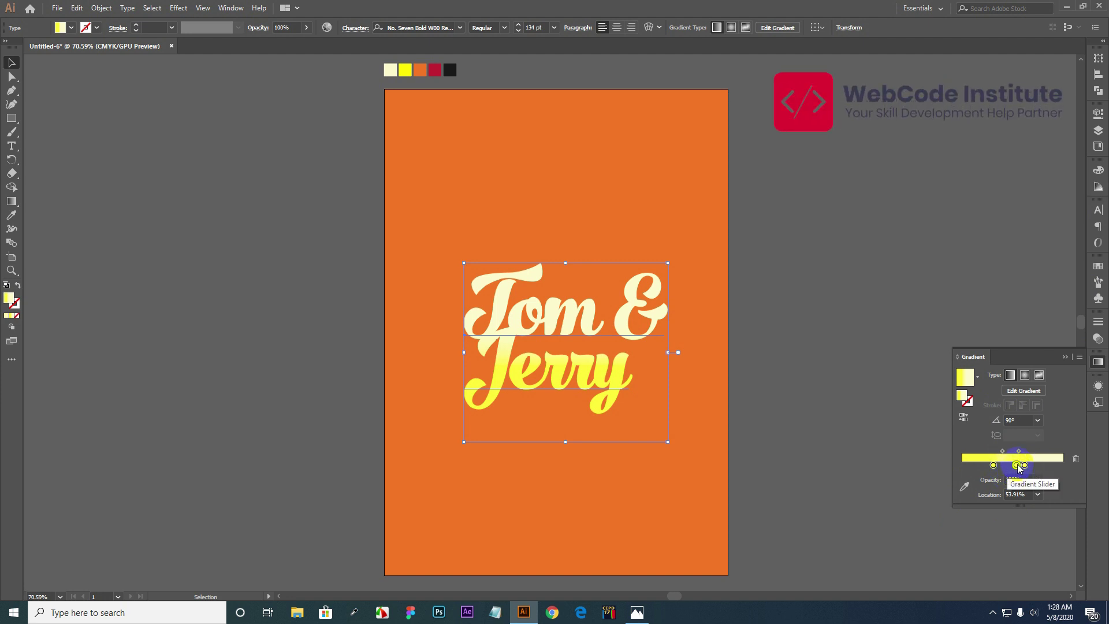
pyautogui.click(533, 347)
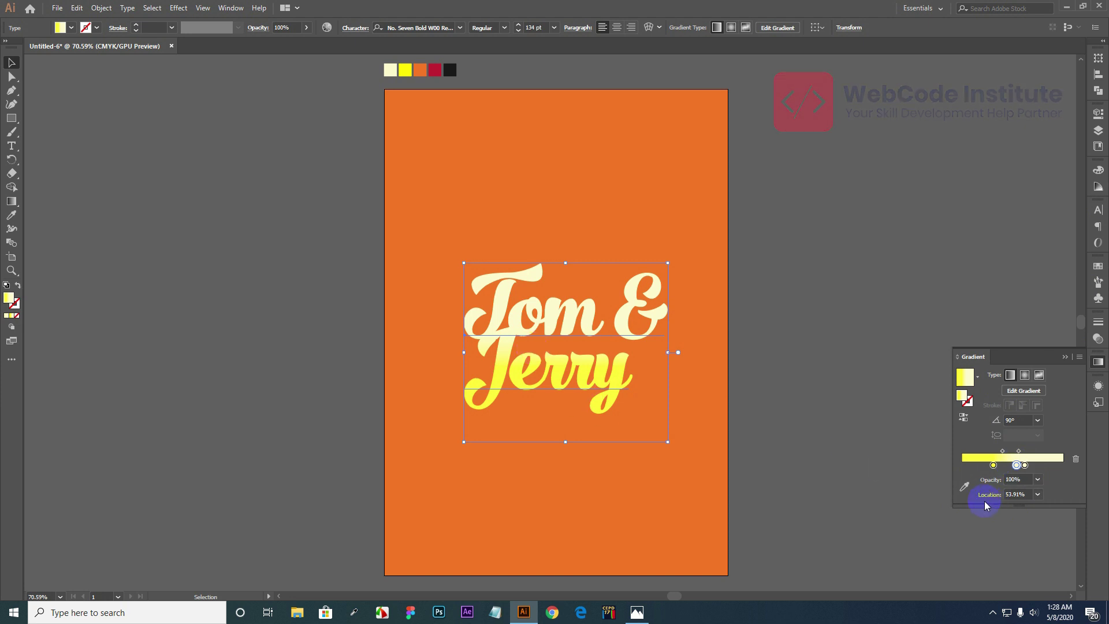
# Make the new stop bright yellow at about 61% and add another stop near 38%.
pyautogui.doubleClick(1017, 465)
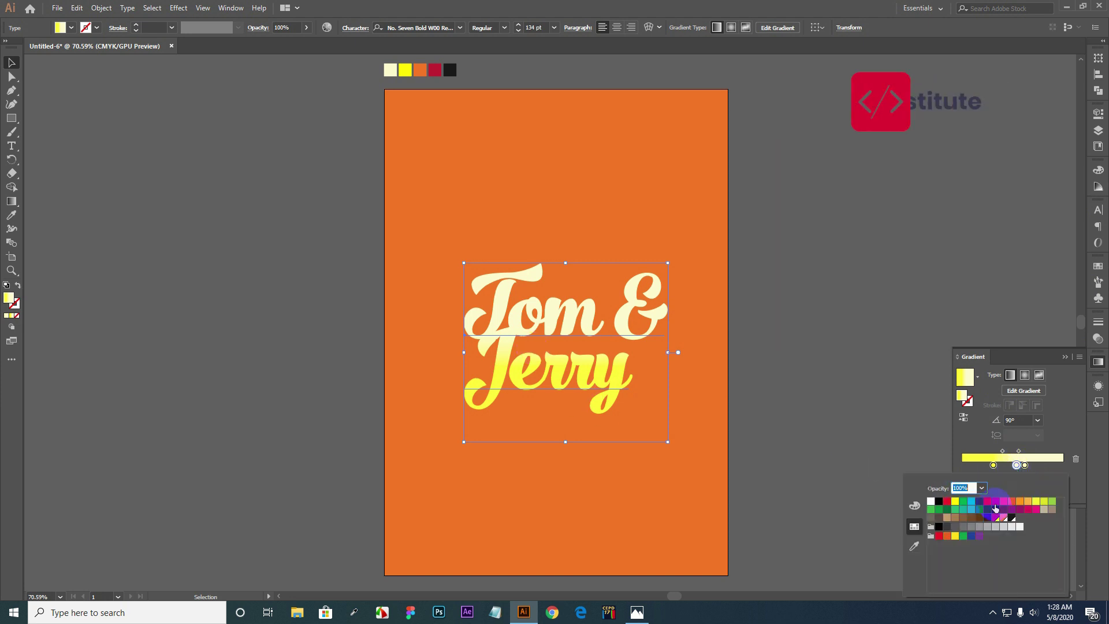
pyautogui.click(914, 546)
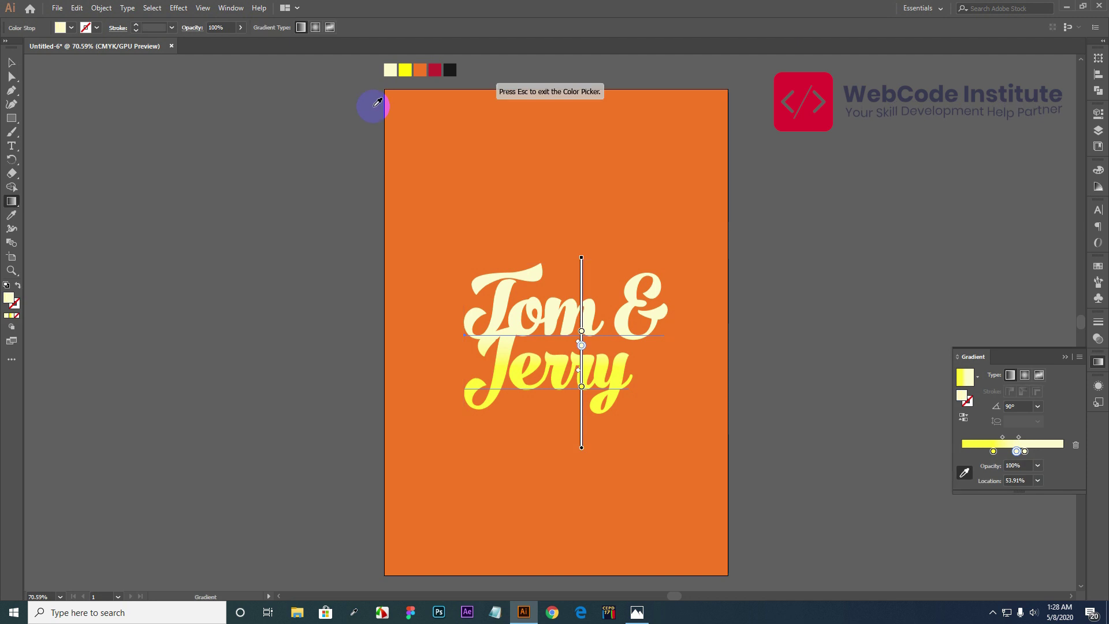
pyautogui.click(409, 71)
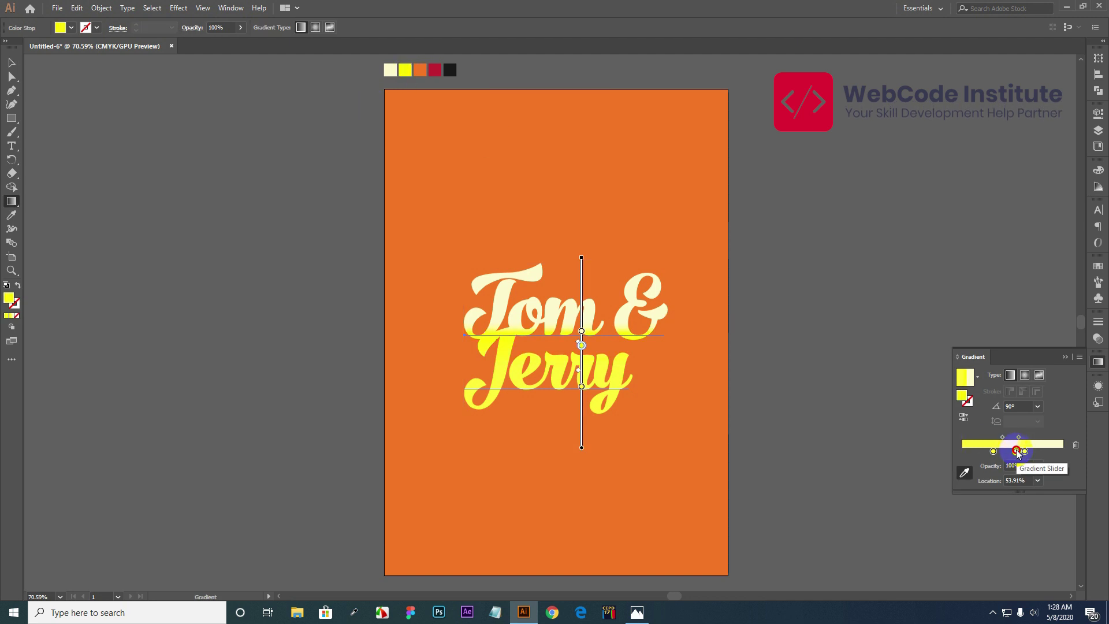
pyautogui.moveTo(1017, 454); pyautogui.dragTo(1025, 454)
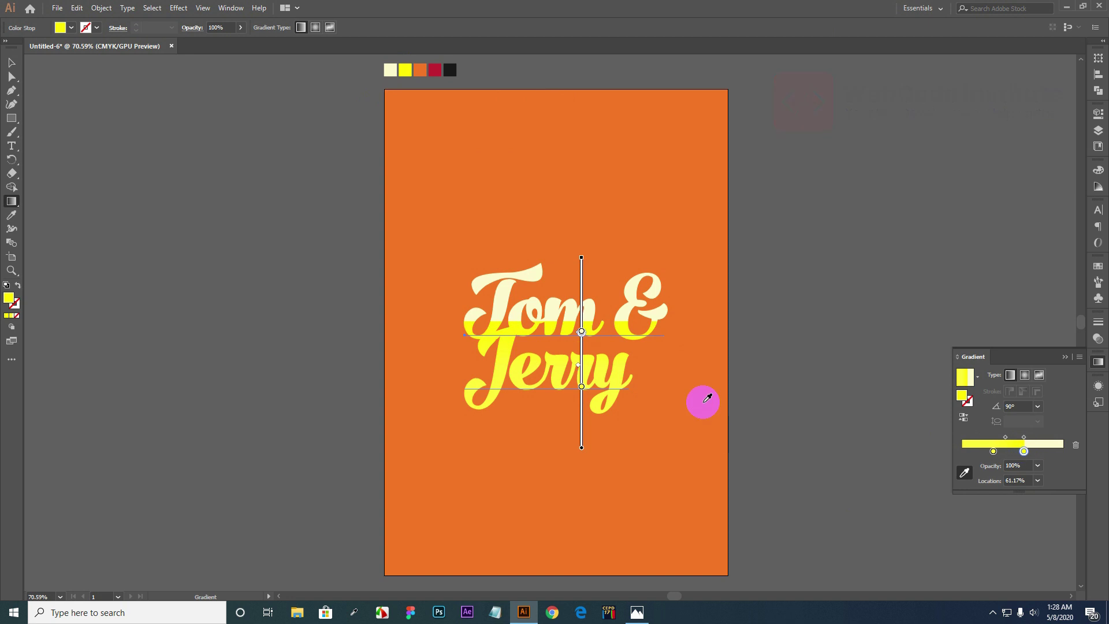
pyautogui.click(1002, 451)
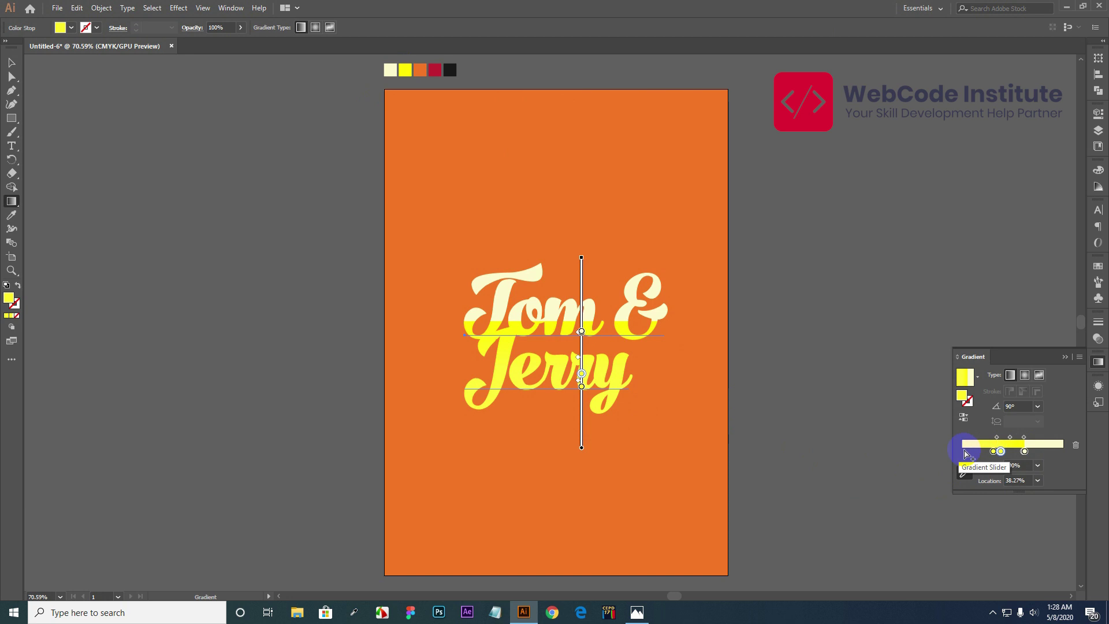
# Make the leftmost stop cream and move the yellow stop to 32.12% for a crisp band.
pyautogui.click(993, 451)
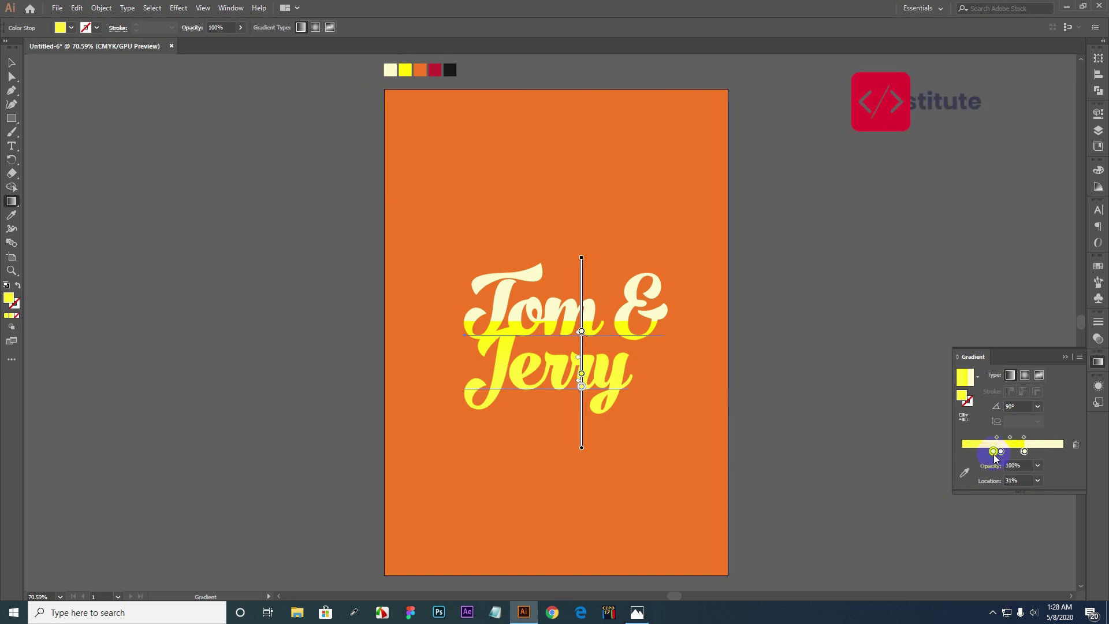
pyautogui.doubleClick(994, 454)
pyautogui.click(869, 425)
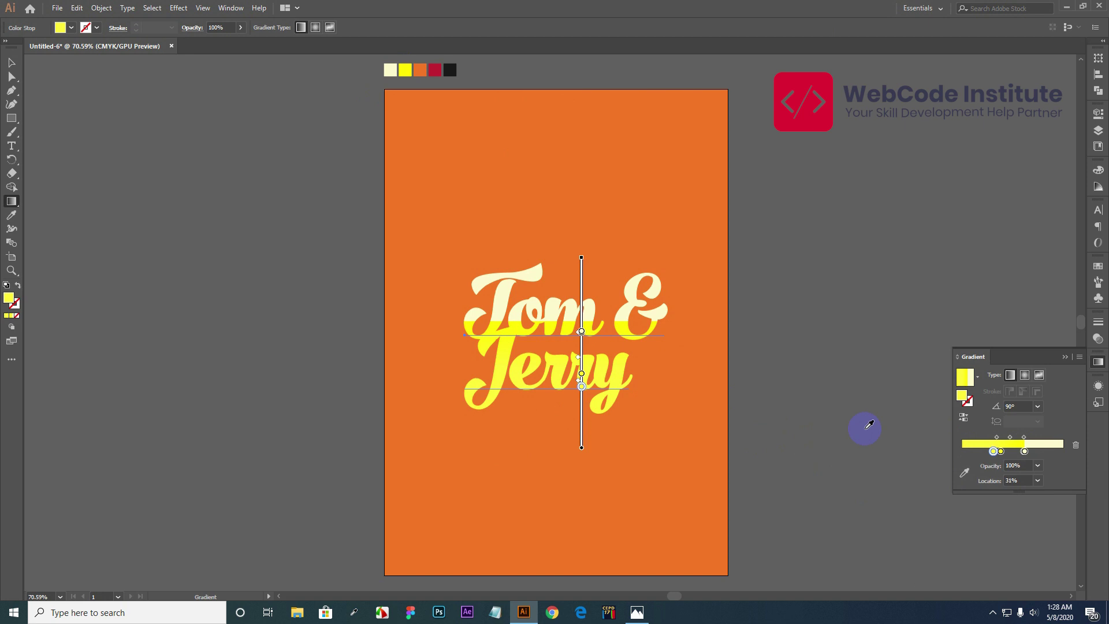
pyautogui.click(391, 71)
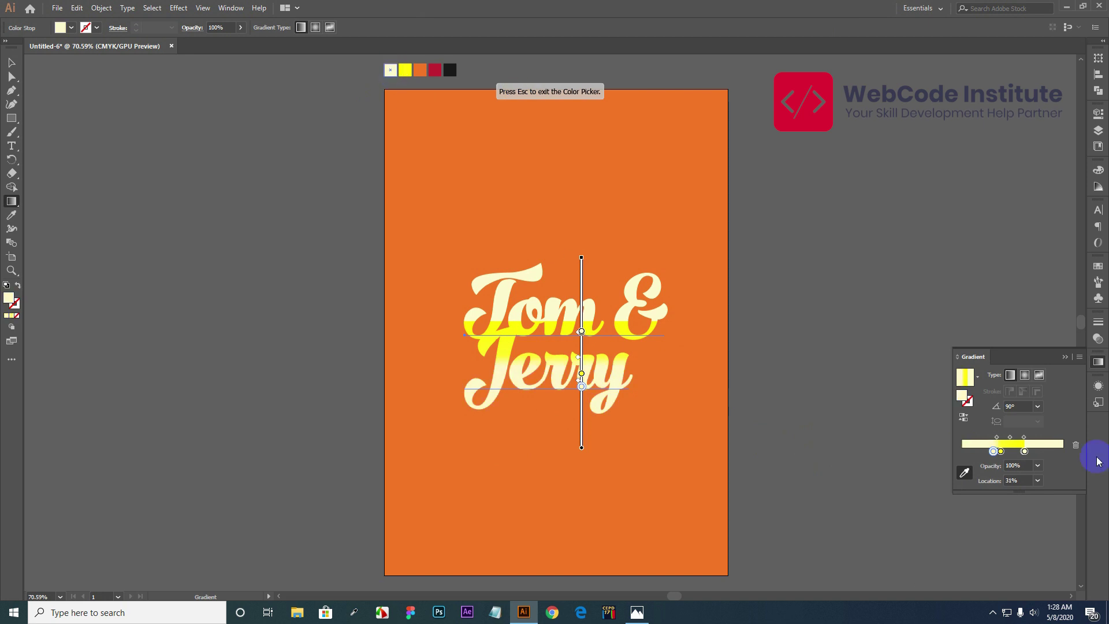
pyautogui.click(1002, 451)
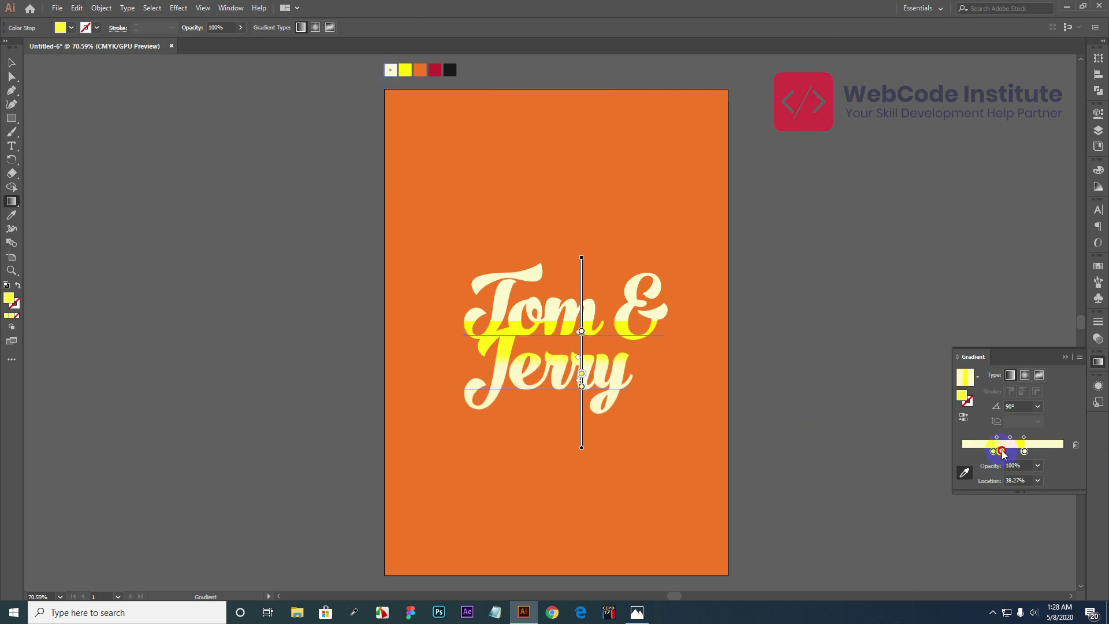
pyautogui.moveTo(1004, 455); pyautogui.dragTo(999, 454)
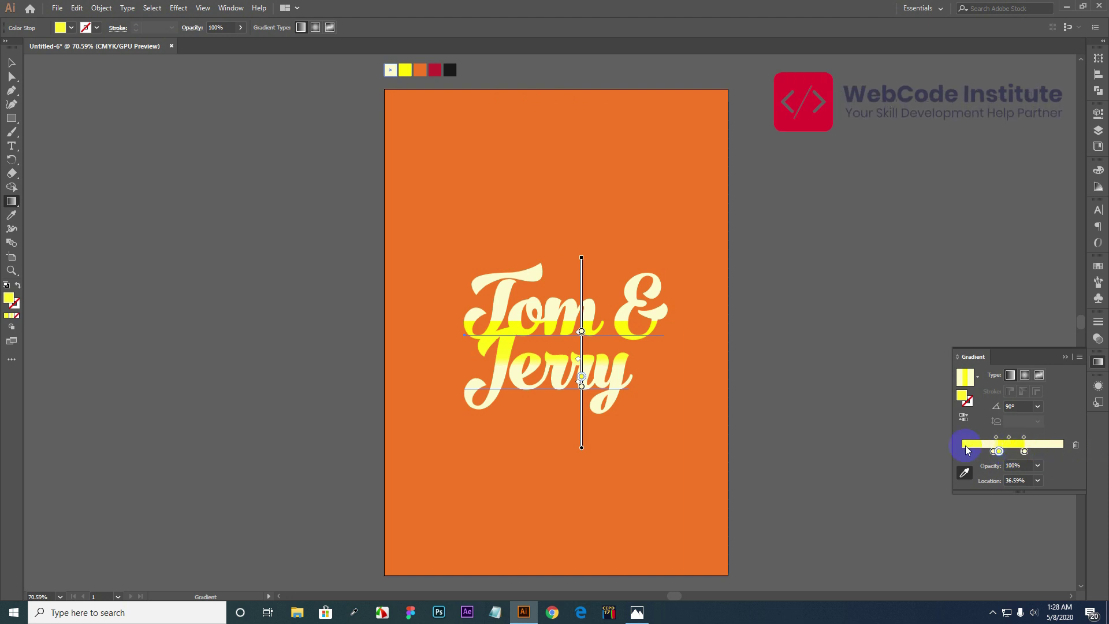
pyautogui.moveTo(978, 456)
pyautogui.mouseDown()
pyautogui.moveTo(1005, 457)
pyautogui.moveTo(995, 456)
pyautogui.mouseUp()
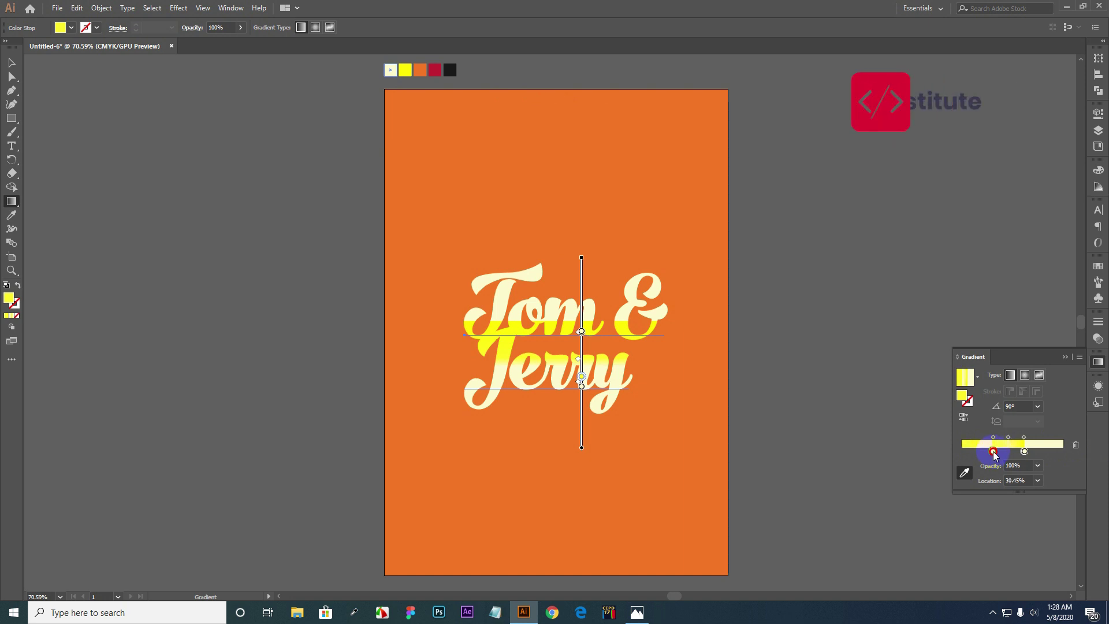
pyautogui.moveTo(995, 456); pyautogui.dragTo(996, 455)
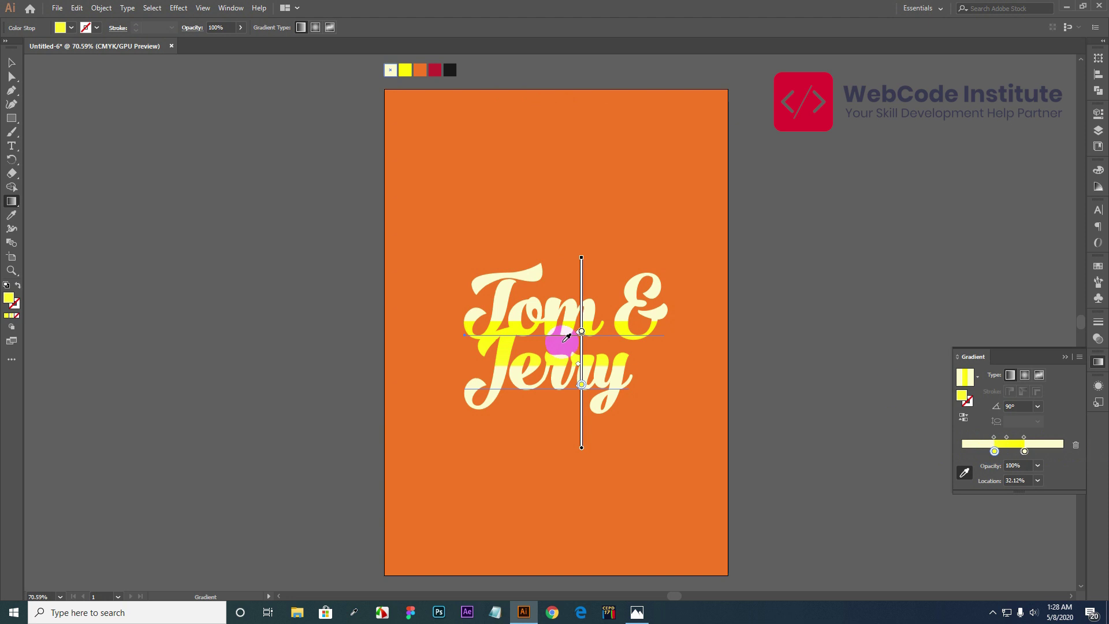
pyautogui.click(11, 64)
pyautogui.click(851, 352)
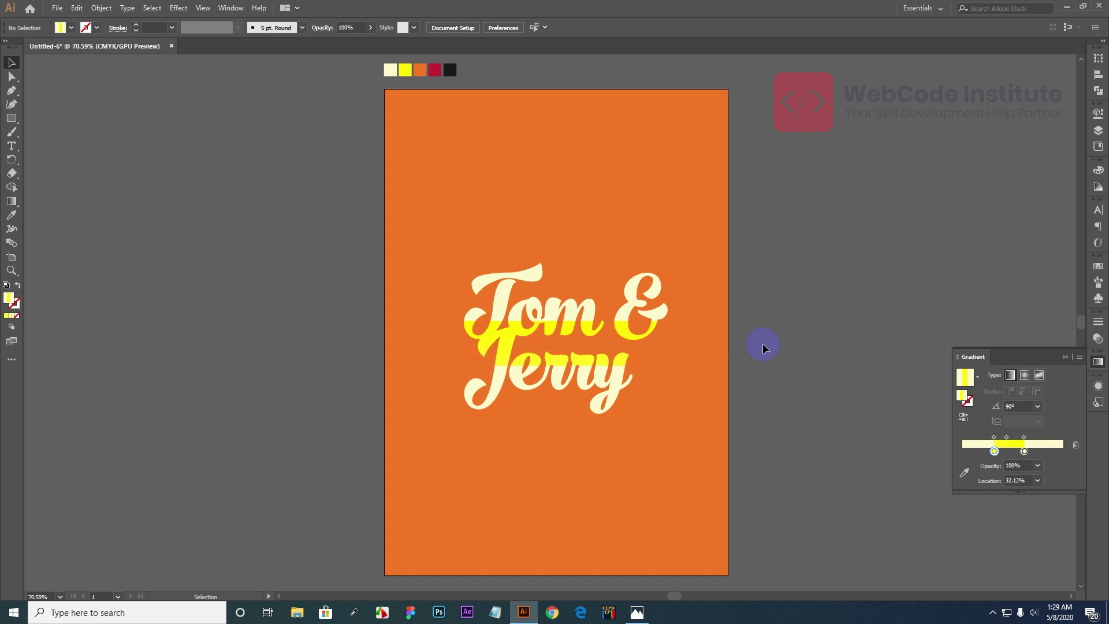
# Move the Tom & Jerry text slightly up and compare it with the finished reference.
pyautogui.click(602, 350)
pyautogui.moveTo(601, 346); pyautogui.dragTo(602, 336)
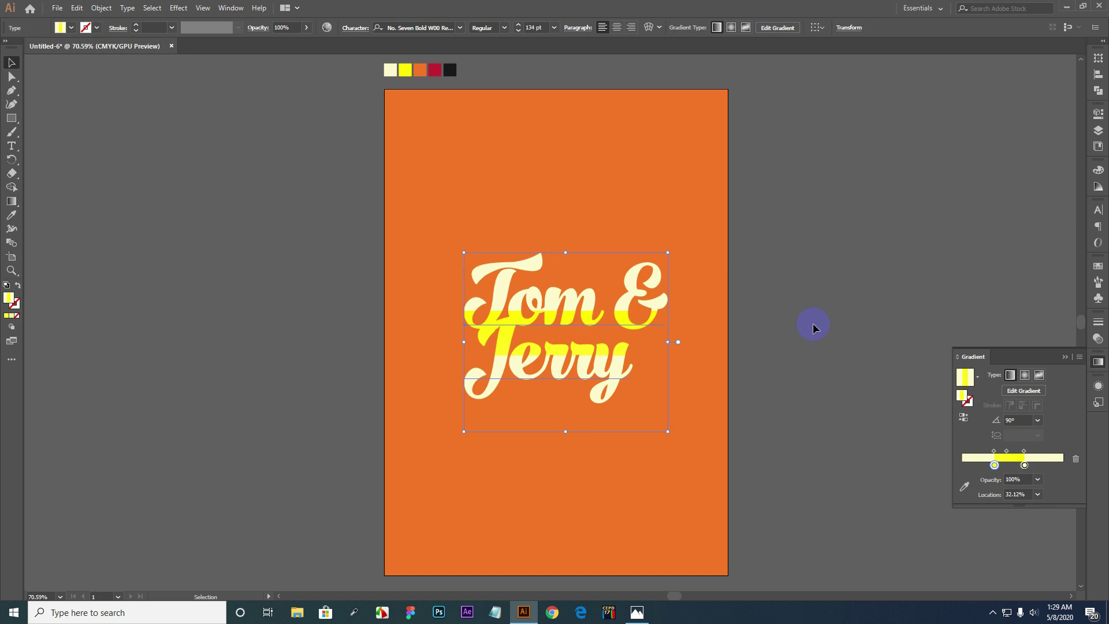
pyautogui.click(813, 323)
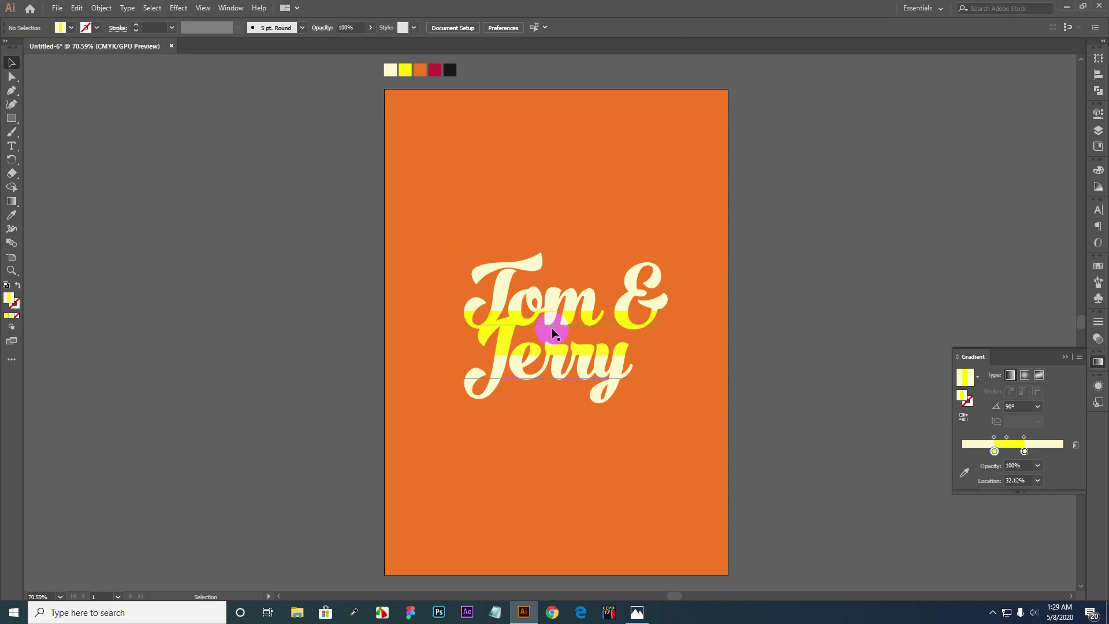
pyautogui.click(638, 612)
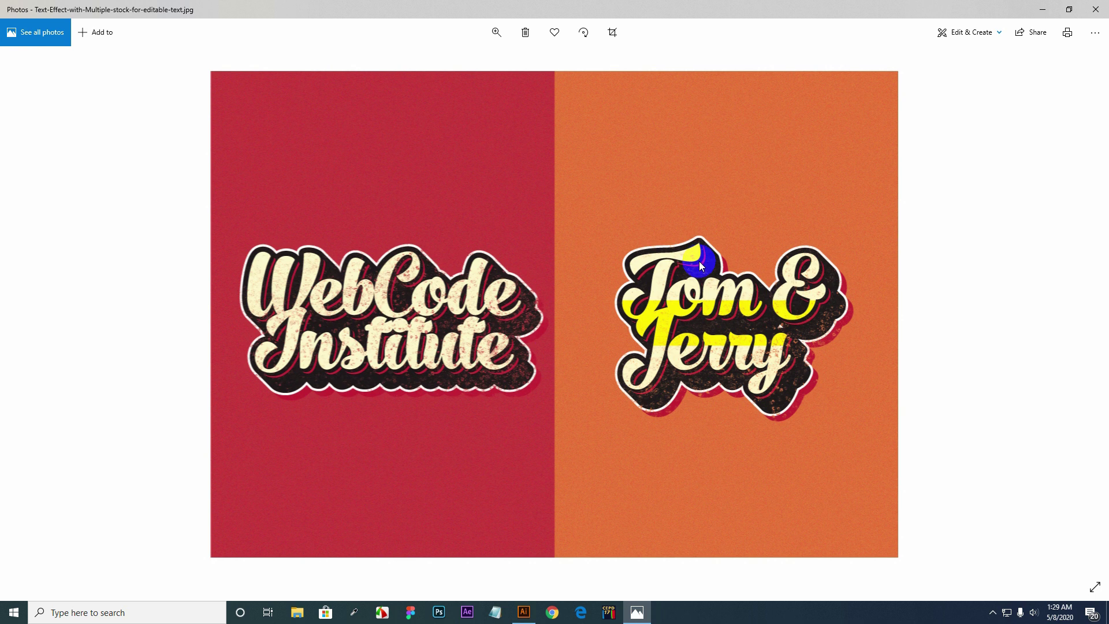
# Give the Tom & Jerry text a black 4 pt stroke in the Appearance panel.
pyautogui.click(524, 612)
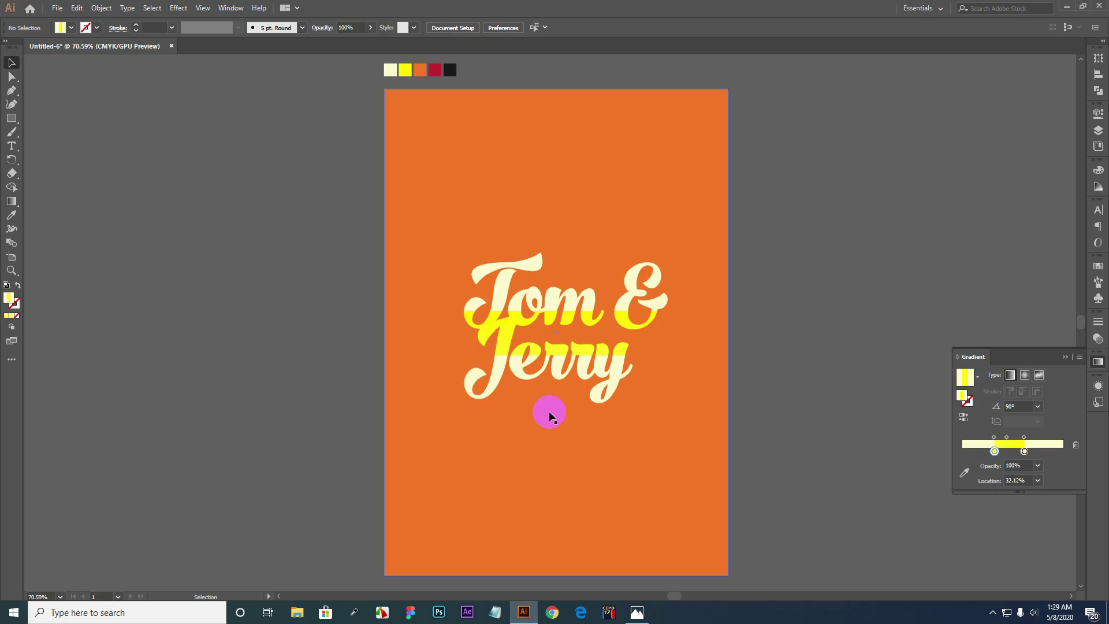
pyautogui.click(596, 345)
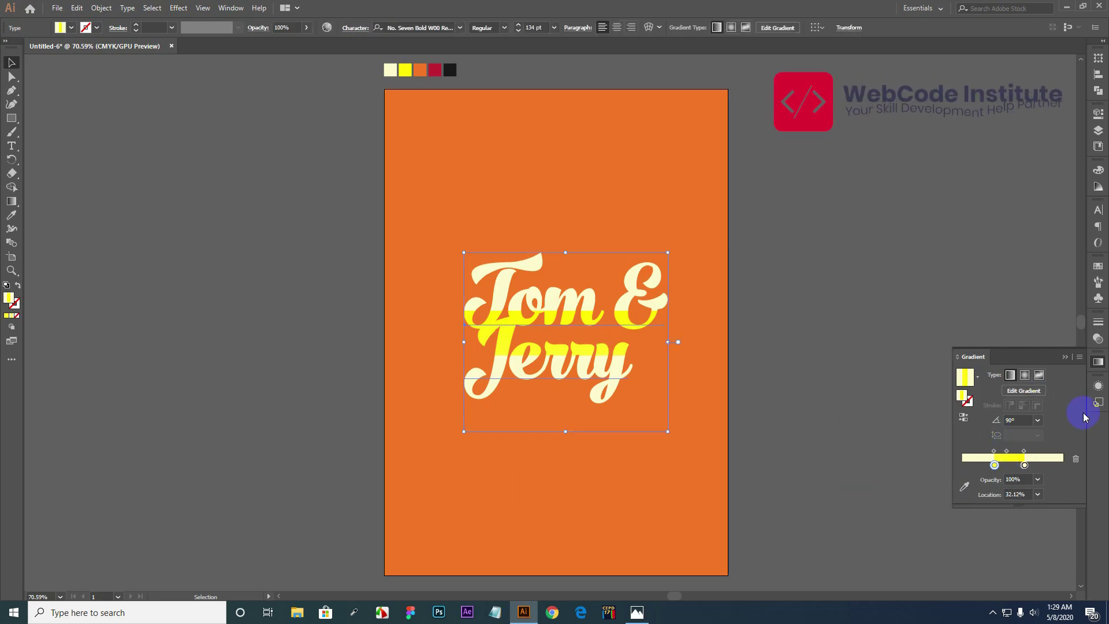
pyautogui.click(1098, 387)
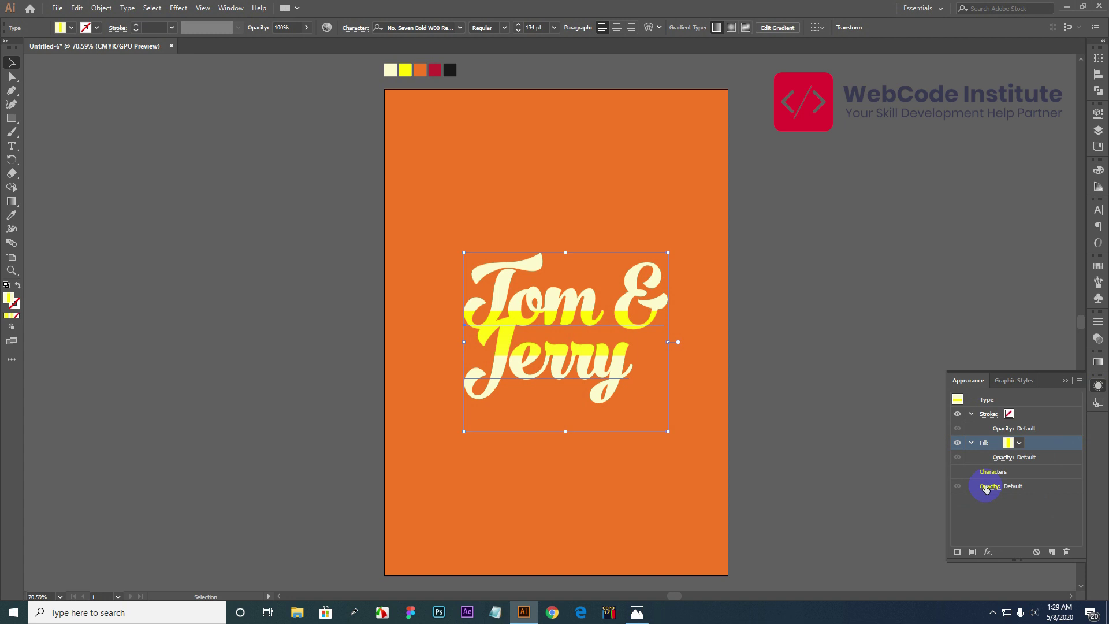
pyautogui.click(1068, 420)
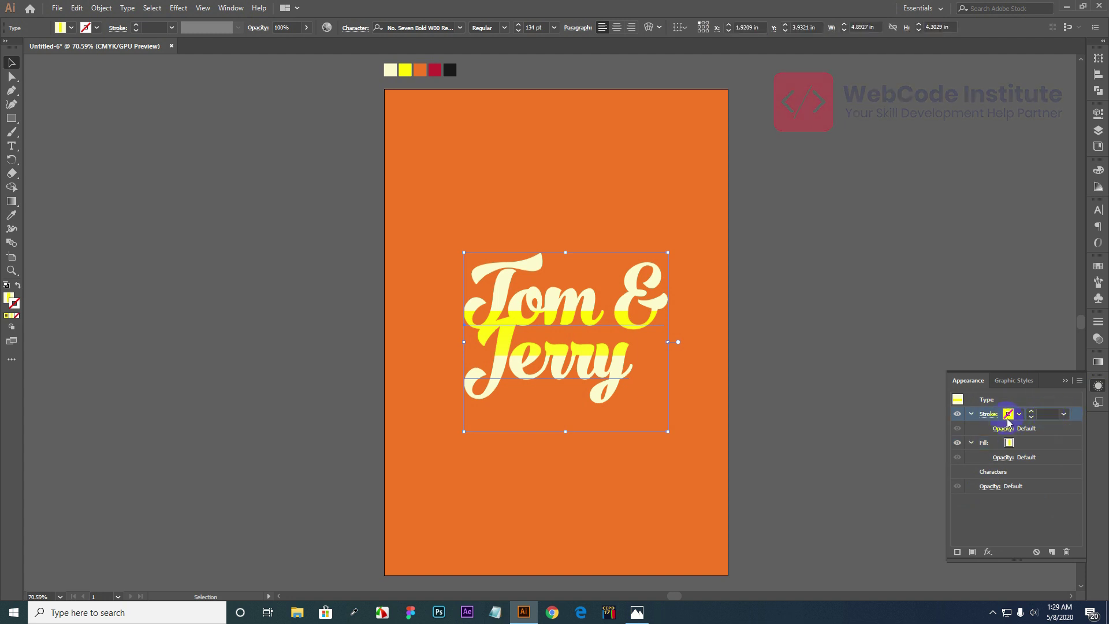
pyautogui.click(1047, 413)
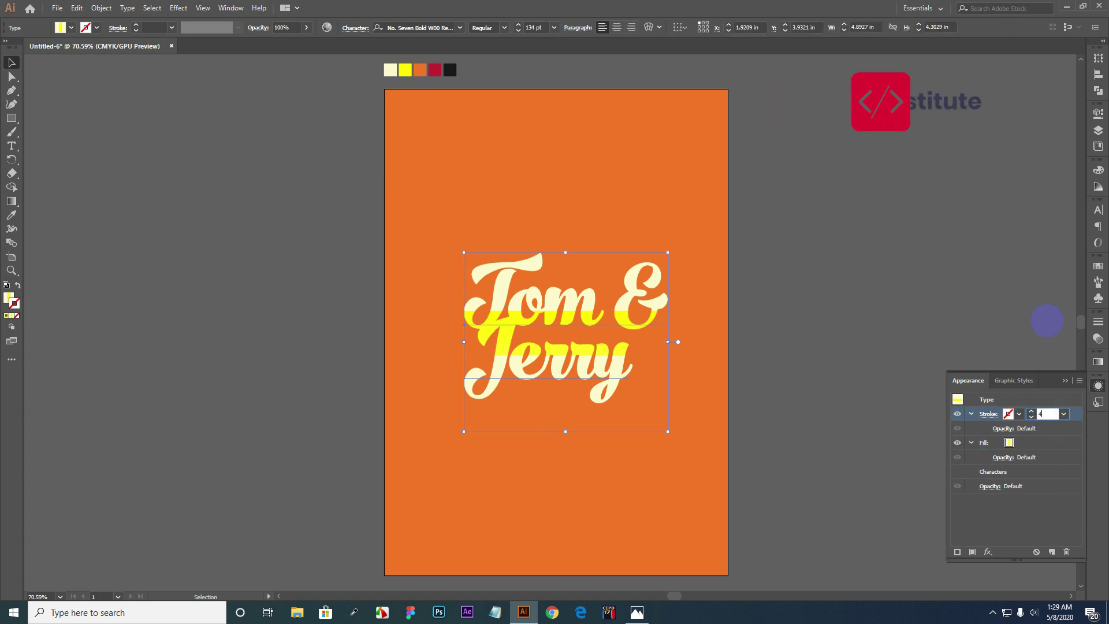
pyautogui.write('4')
pyautogui.press('Return')
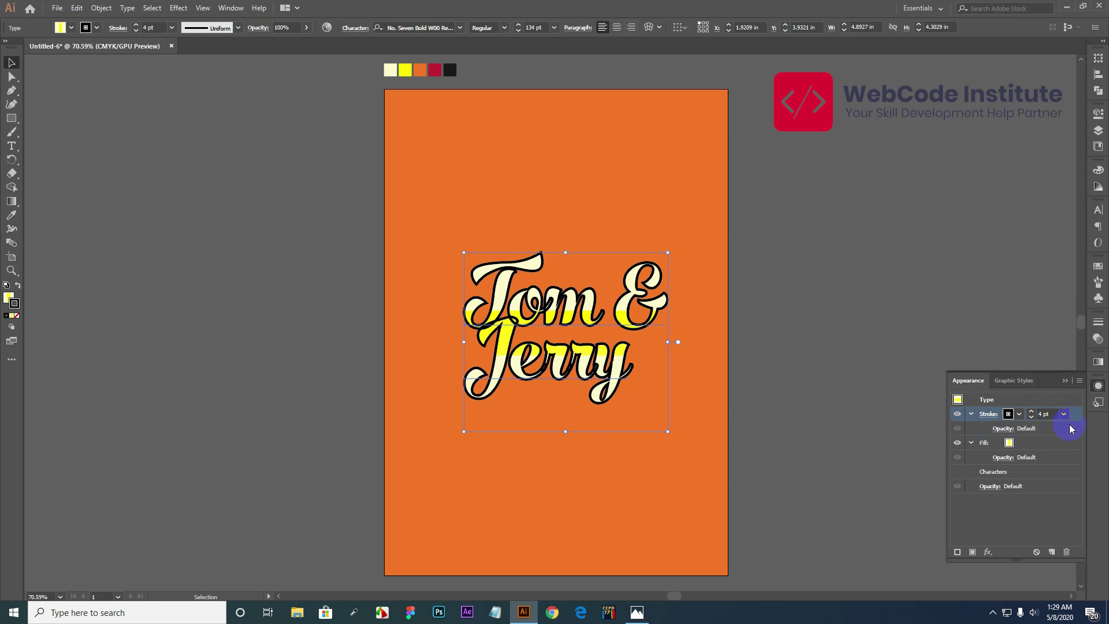
pyautogui.click(1008, 415)
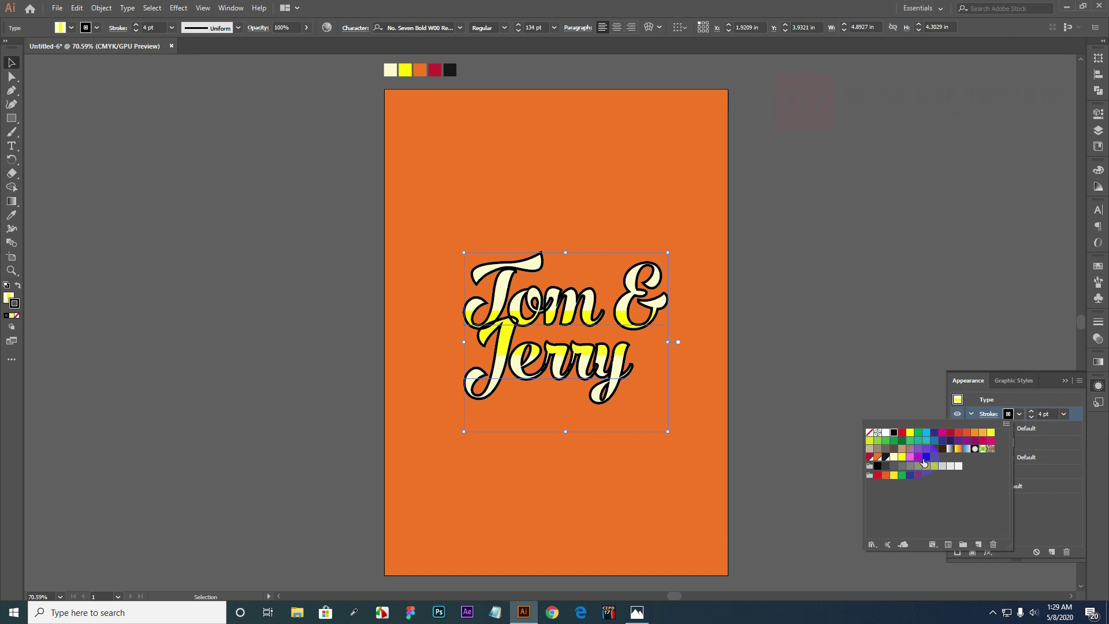
pyautogui.click(1033, 505)
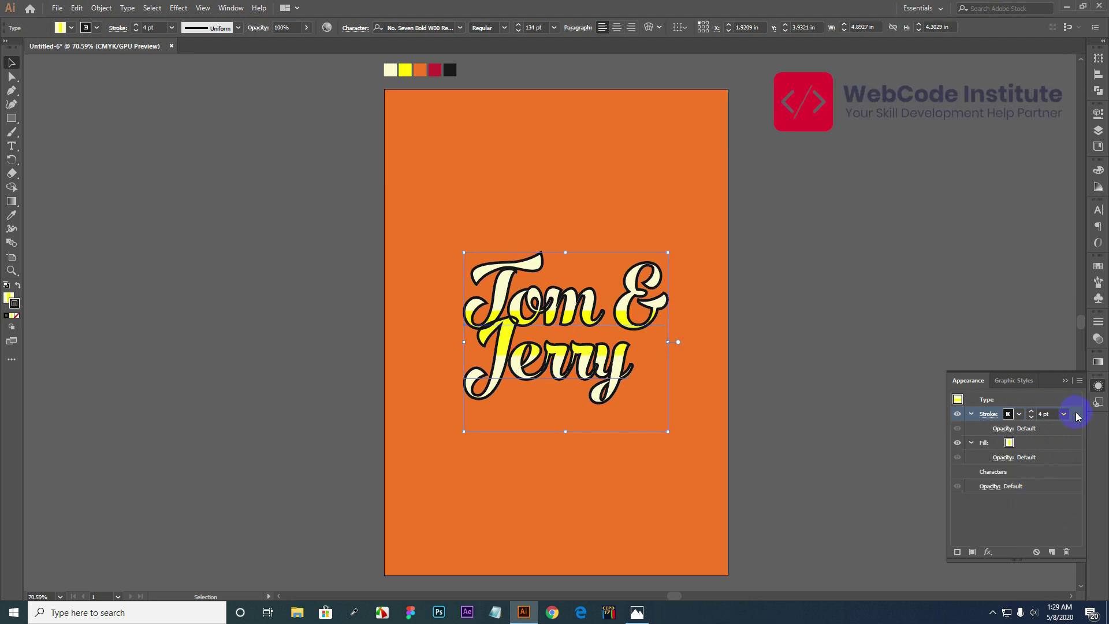
# Move the stroke beneath the fill and characters, then zoom the view to 100%.
pyautogui.click(971, 443)
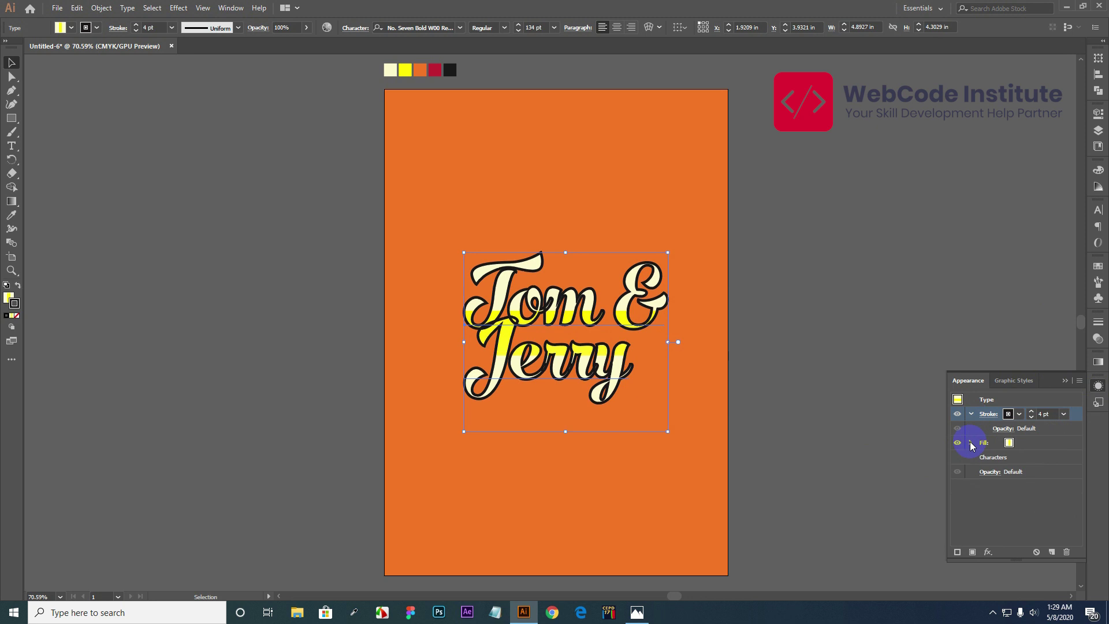
pyautogui.click(971, 414)
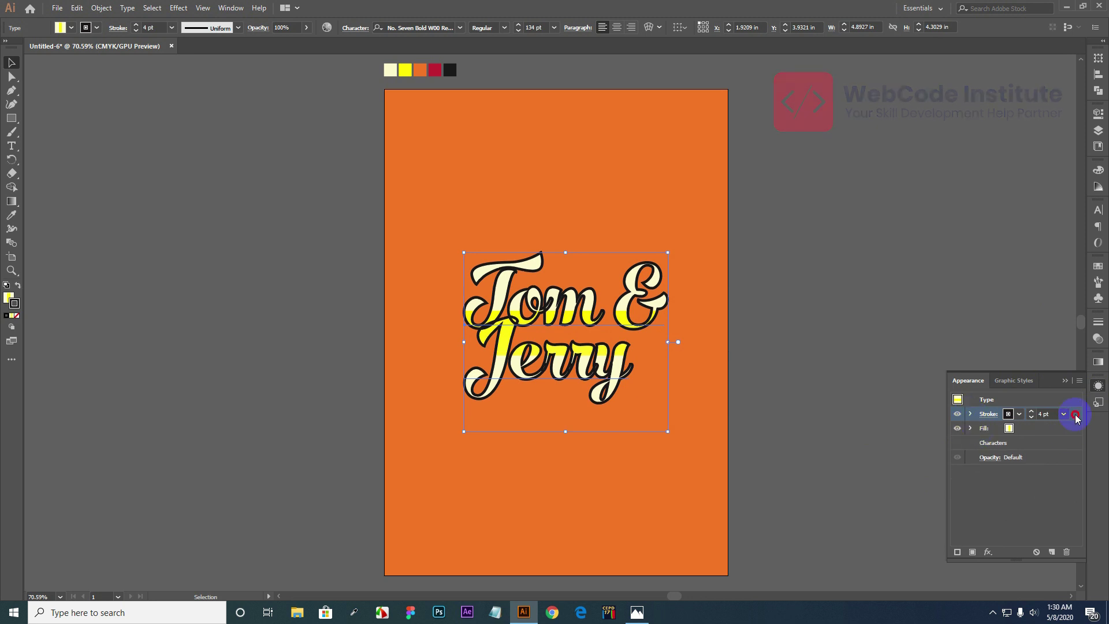
pyautogui.moveTo(1076, 416); pyautogui.dragTo(1063, 450)
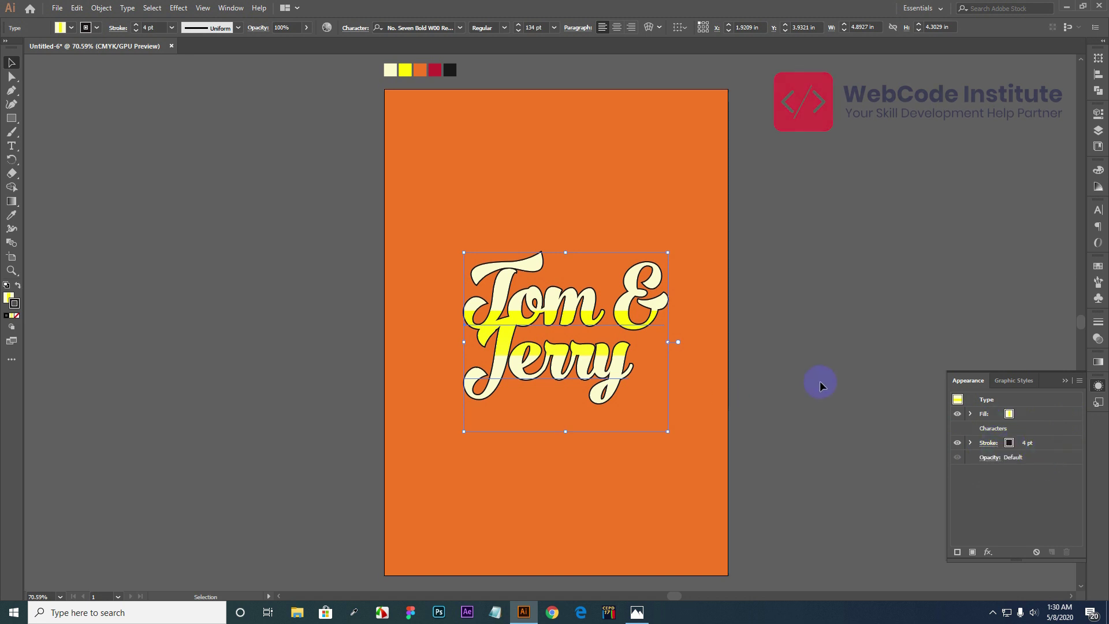
pyautogui.hotkey('ctrl', '1')
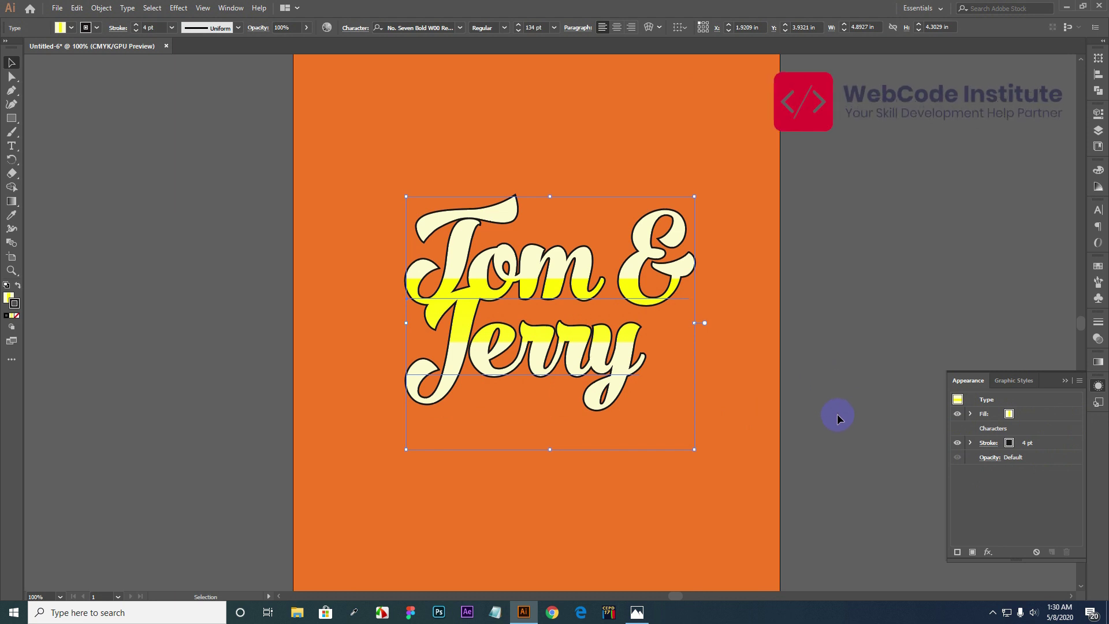
pyautogui.click(637, 612)
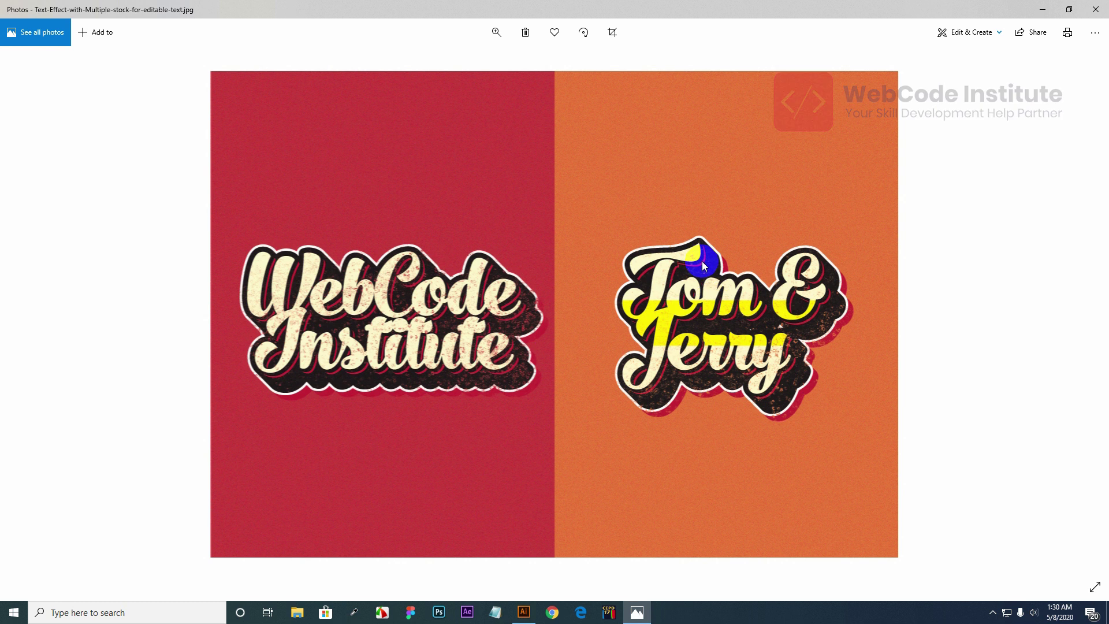
pyautogui.click(522, 611)
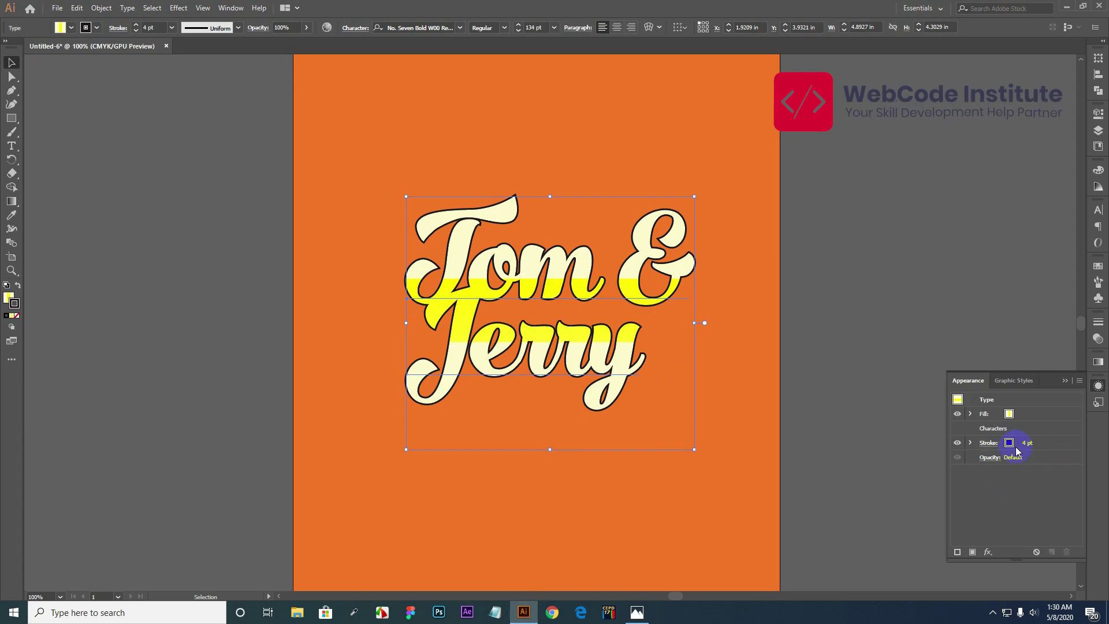
# Add a Distort & Transform > Transform effect to the stroke with Preview on.
pyautogui.click(1068, 443)
pyautogui.click(988, 551)
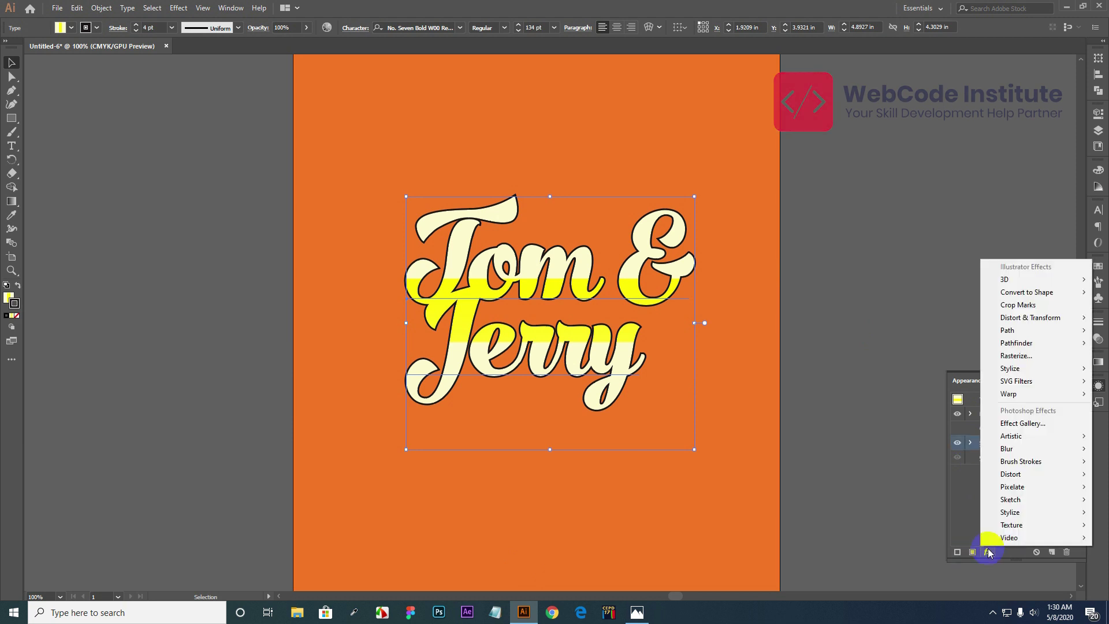
pyautogui.moveTo(1032, 321)
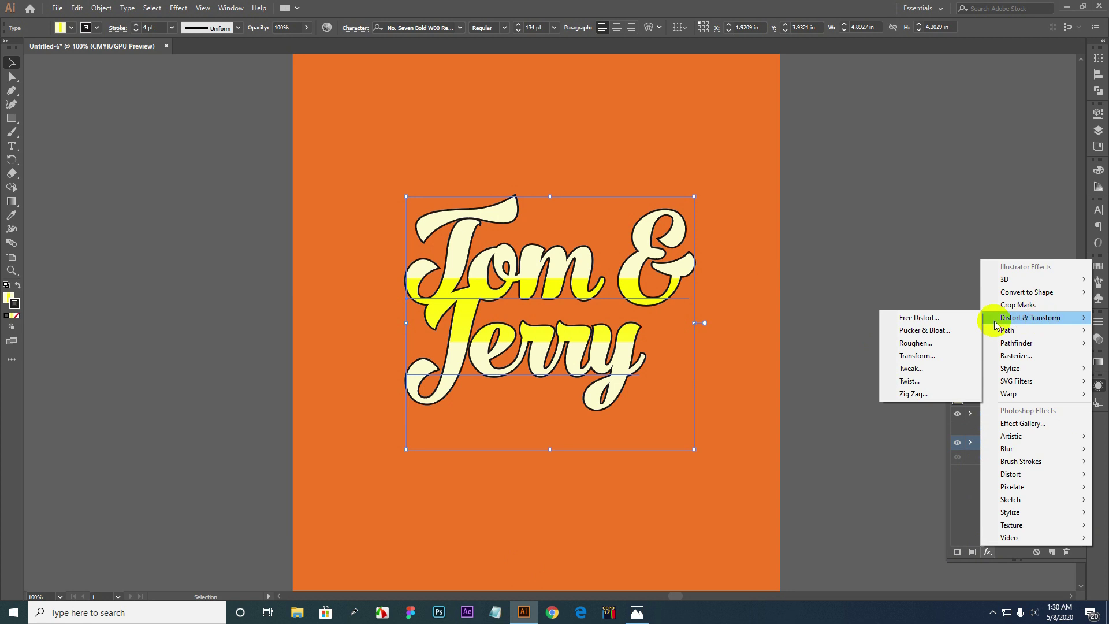
pyautogui.click(934, 359)
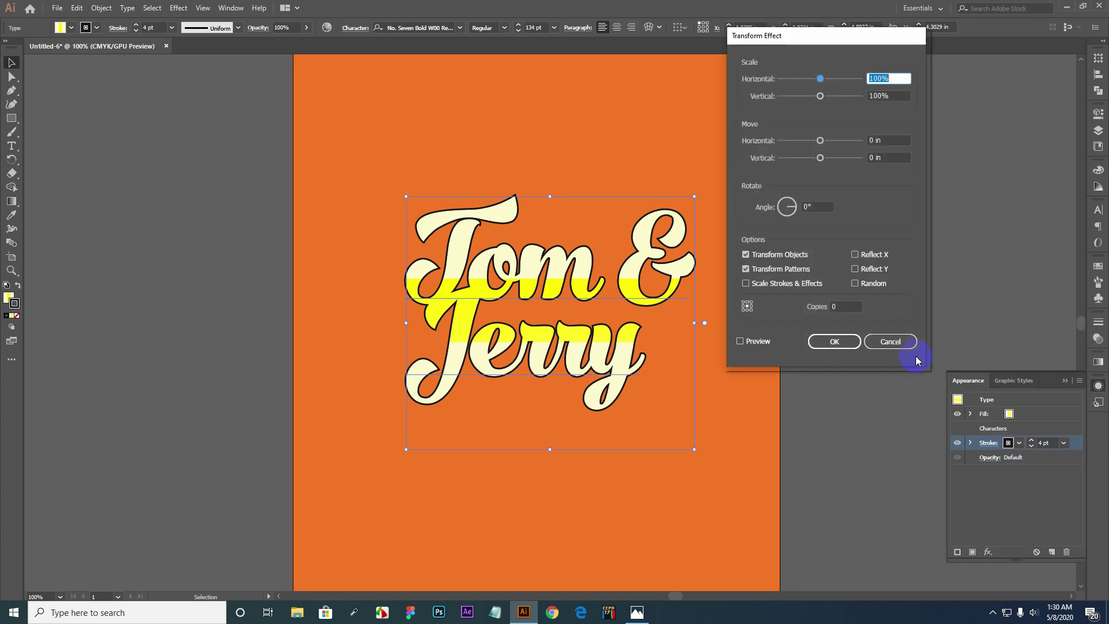
pyautogui.click(739, 341)
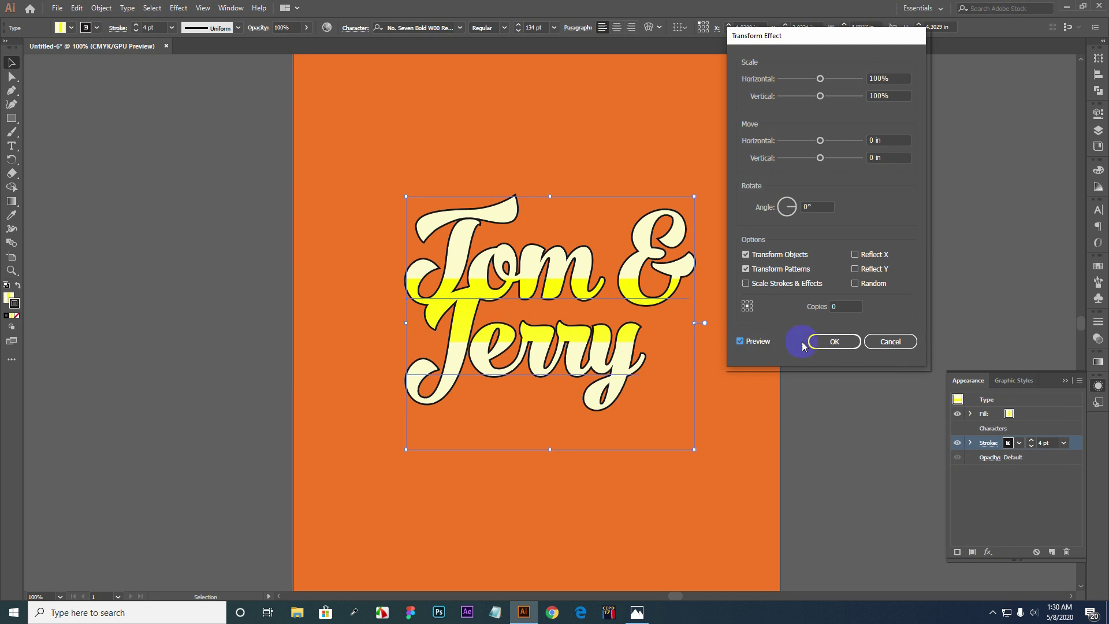
pyautogui.click(832, 341)
# Set the Transform move to 1 px horizontal and 1 px vertical with 4 copies.
pyautogui.click(887, 140)
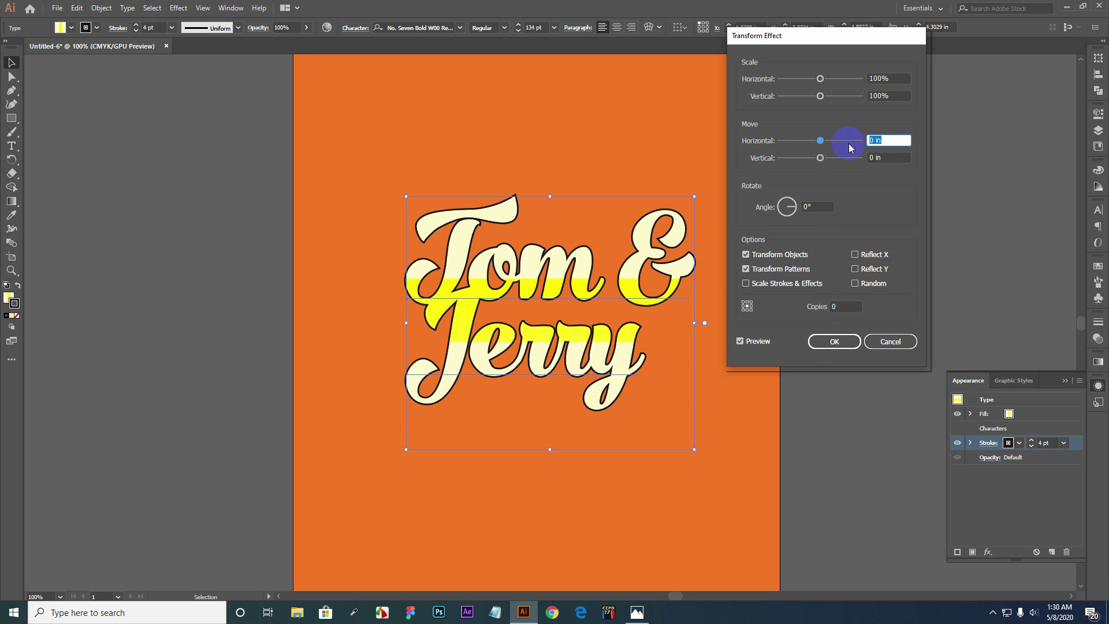
pyautogui.write('1px')
pyautogui.press('Tab')
pyautogui.write('1px')
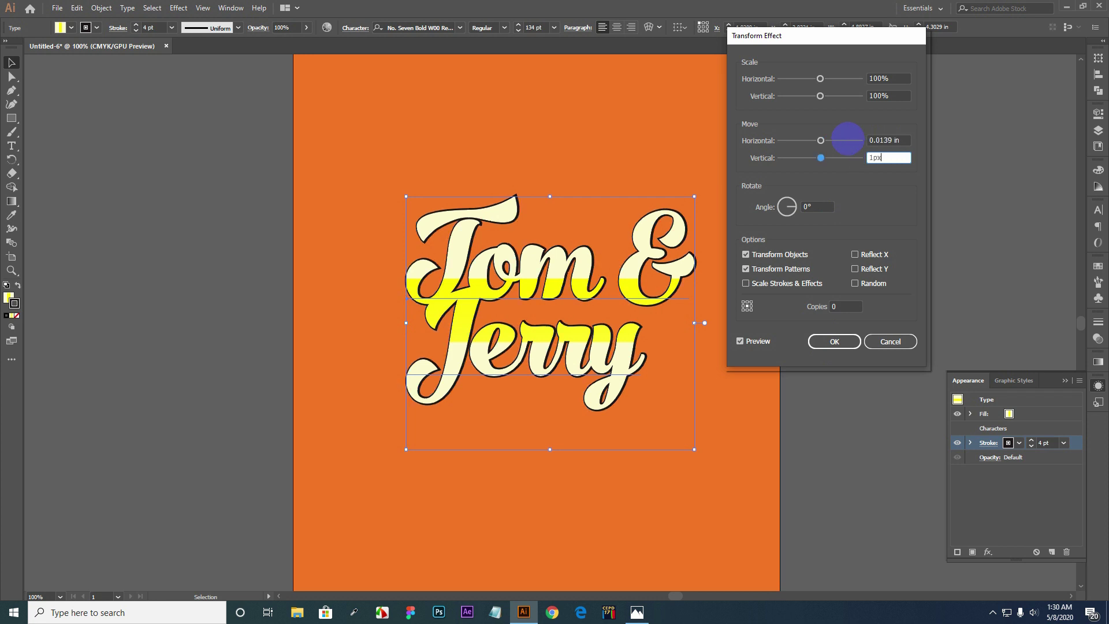
pyautogui.press('Tab')
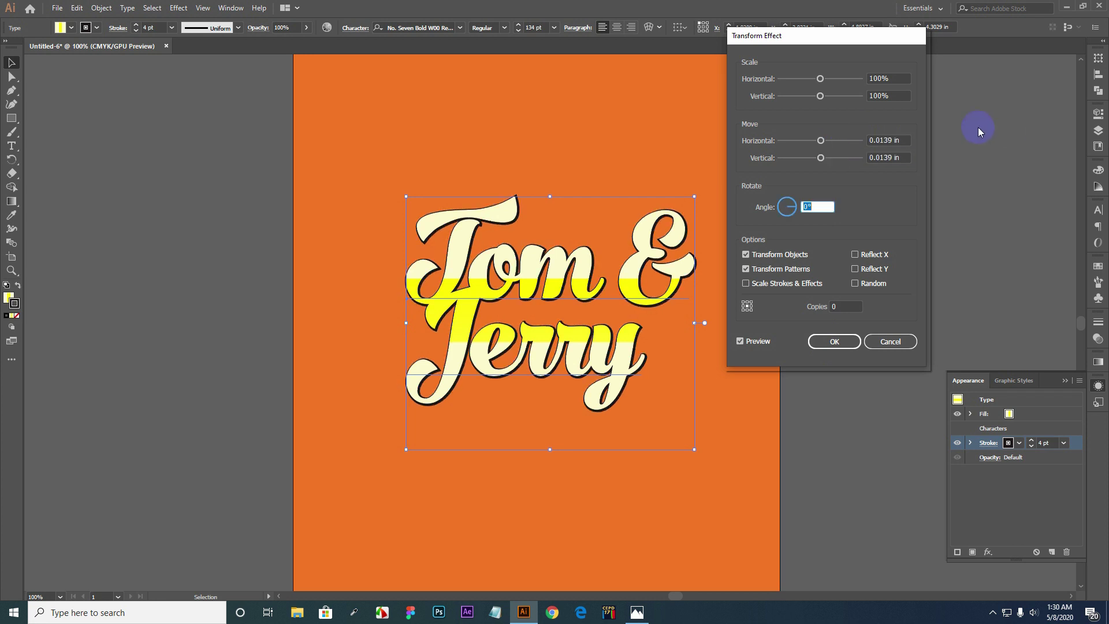
pyautogui.click(844, 305)
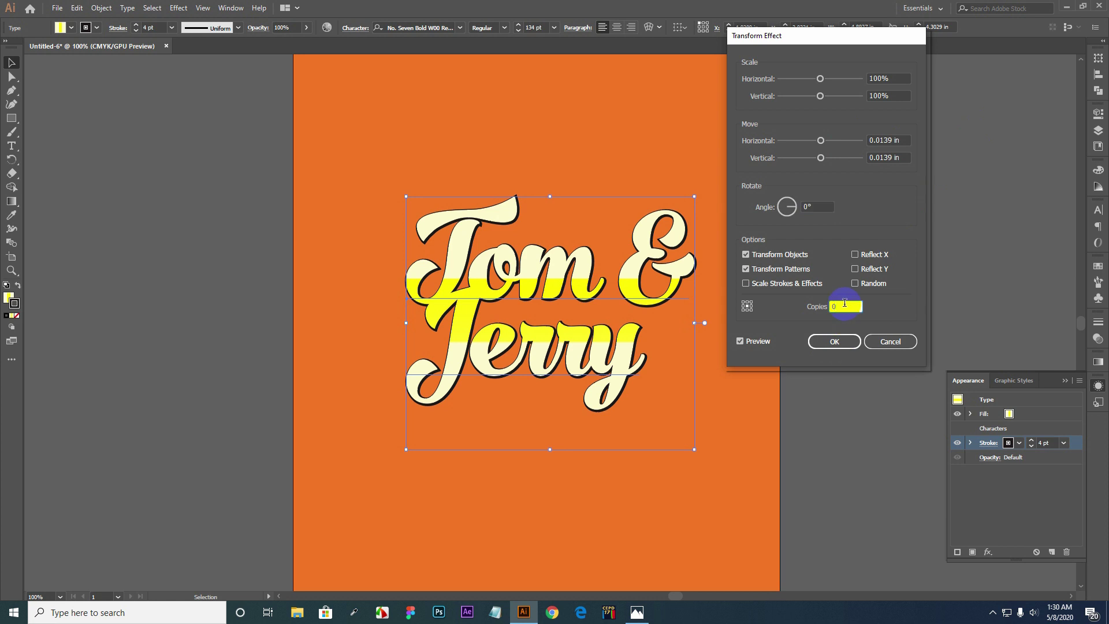
pyautogui.press('Up')
pyautogui.press('Up')
pyautogui.press('Up')
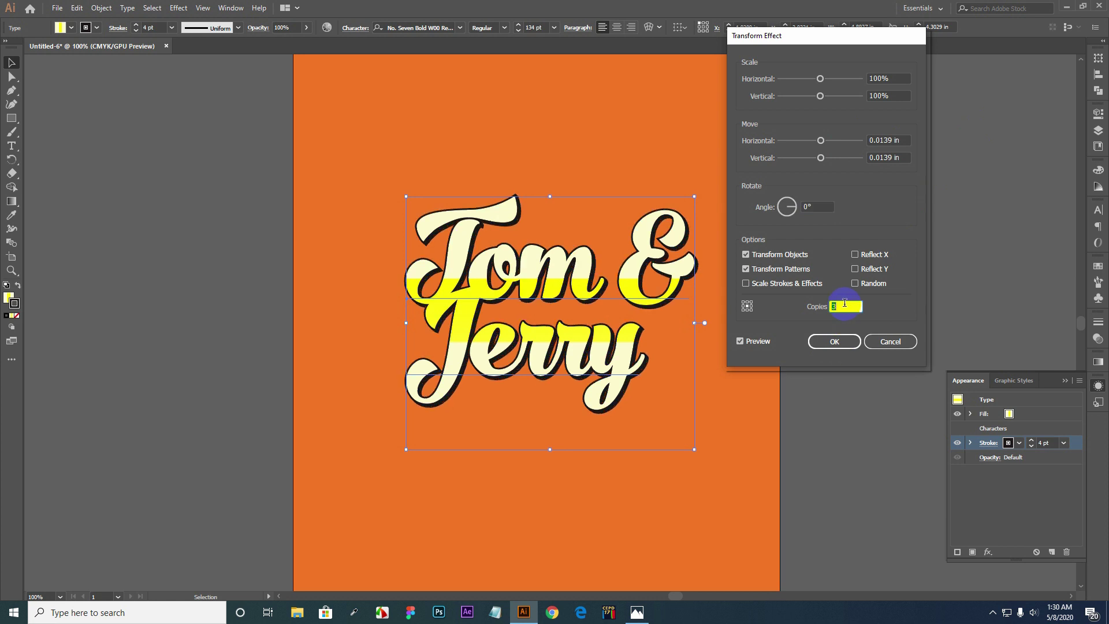
pyautogui.press('Up')
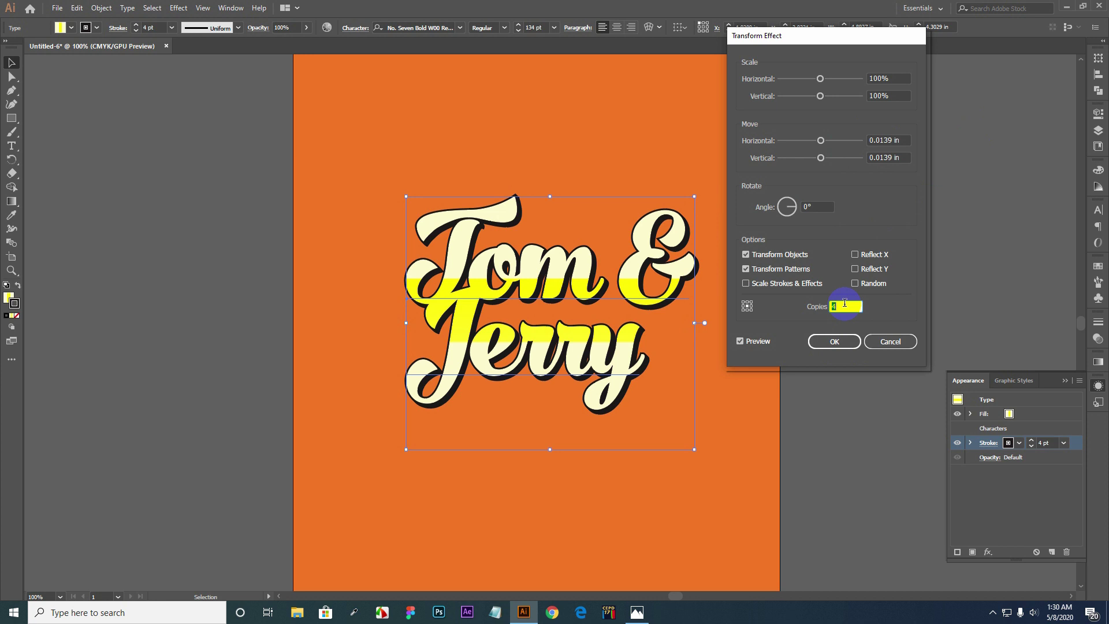
pyautogui.click(844, 340)
pyautogui.click(882, 363)
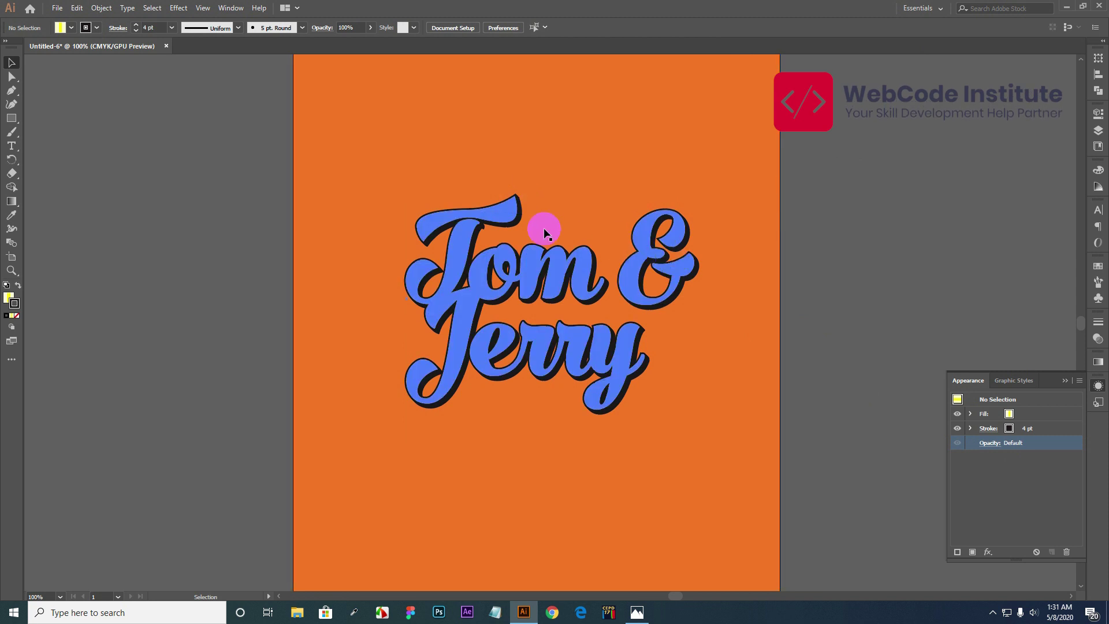
# Set the lettering's outline stroke to Round cap and Round corner.
pyautogui.click(520, 205)
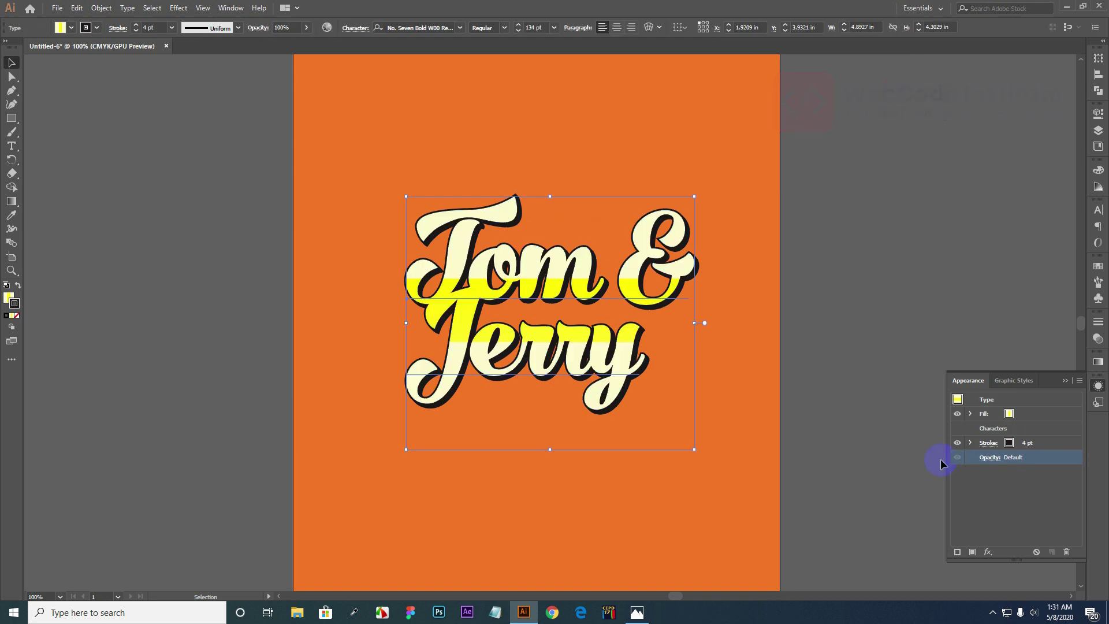
pyautogui.click(988, 445)
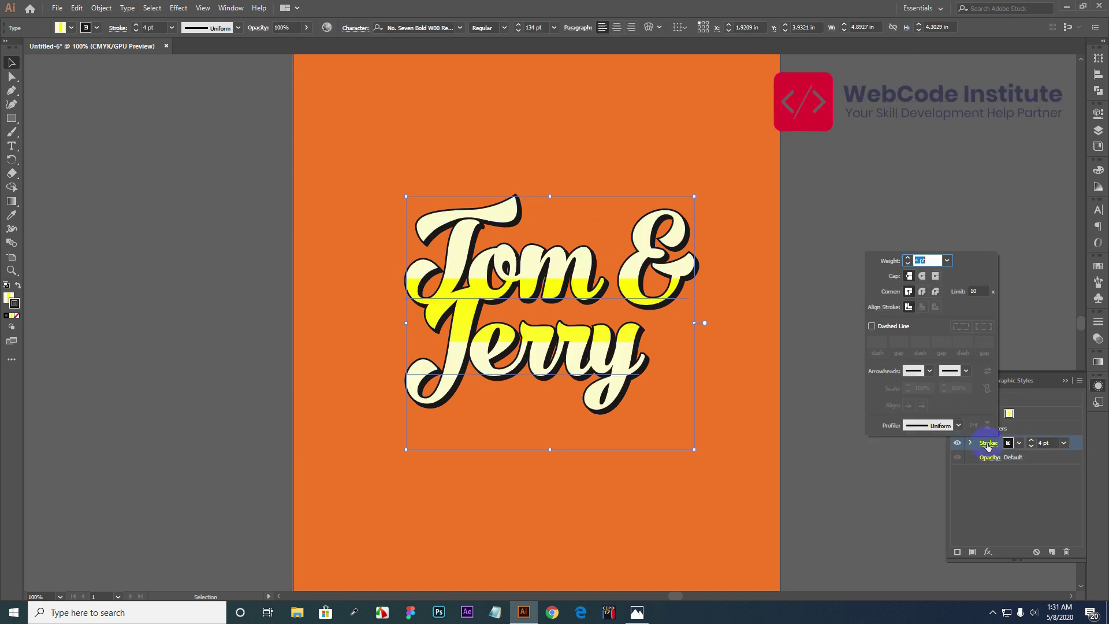
pyautogui.click(922, 277)
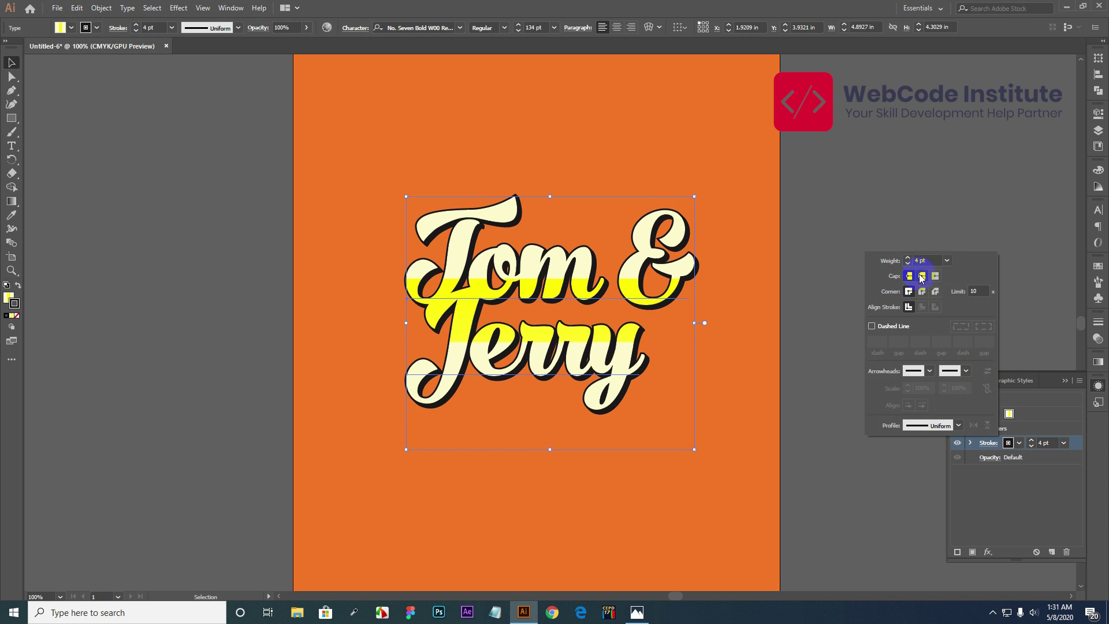
pyautogui.click(923, 292)
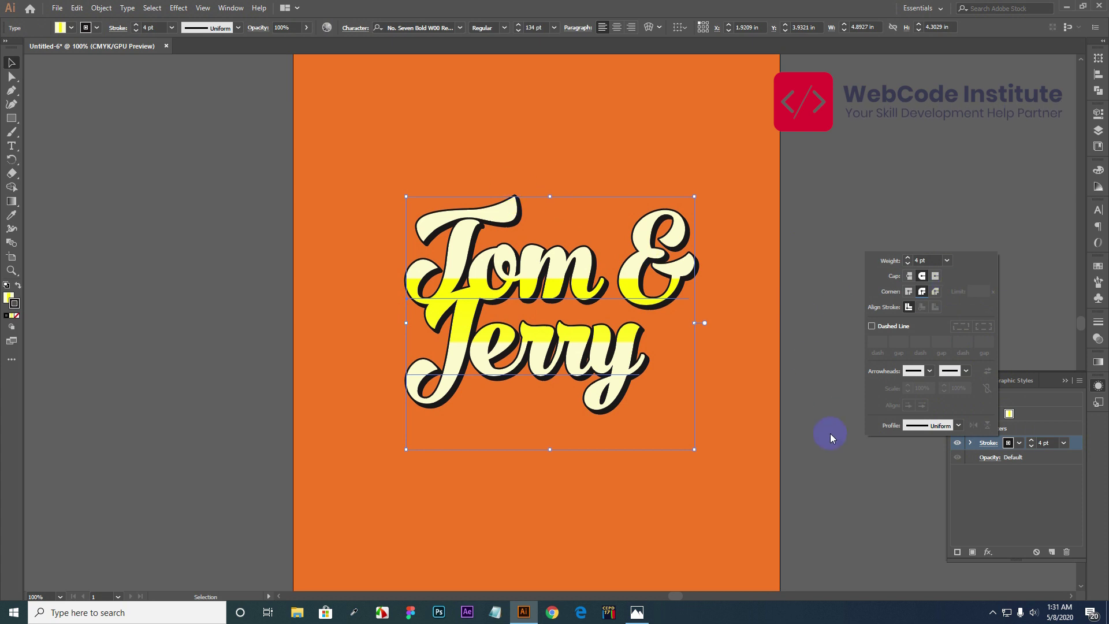
# Close the stroke options and bring up the reference image in Photos.
pyautogui.click(830, 456)
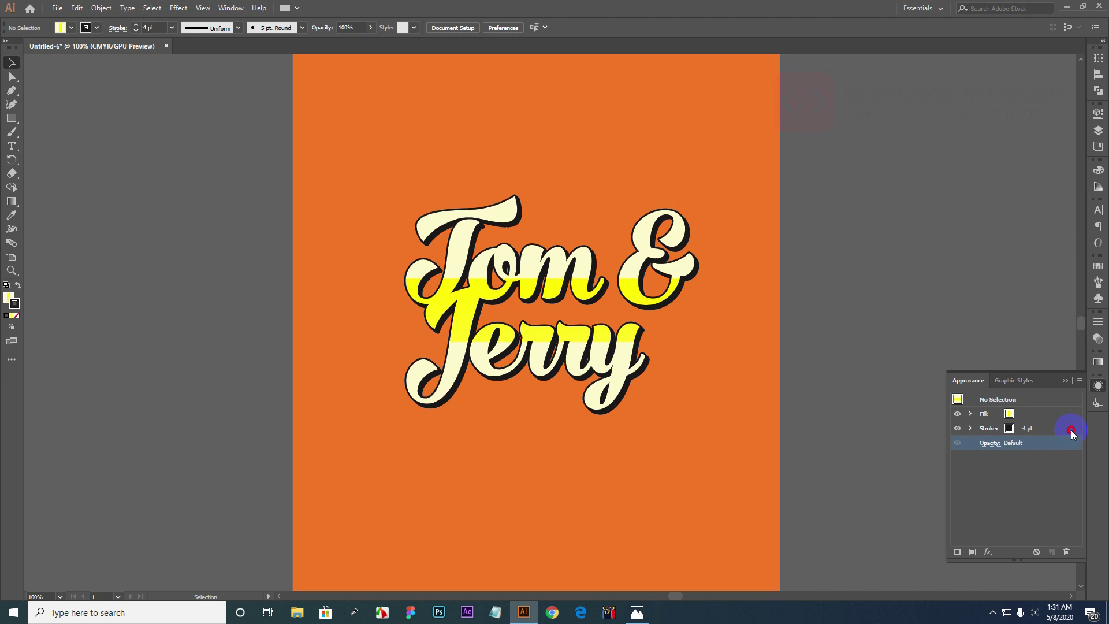
pyautogui.click(1071, 429)
pyautogui.click(636, 613)
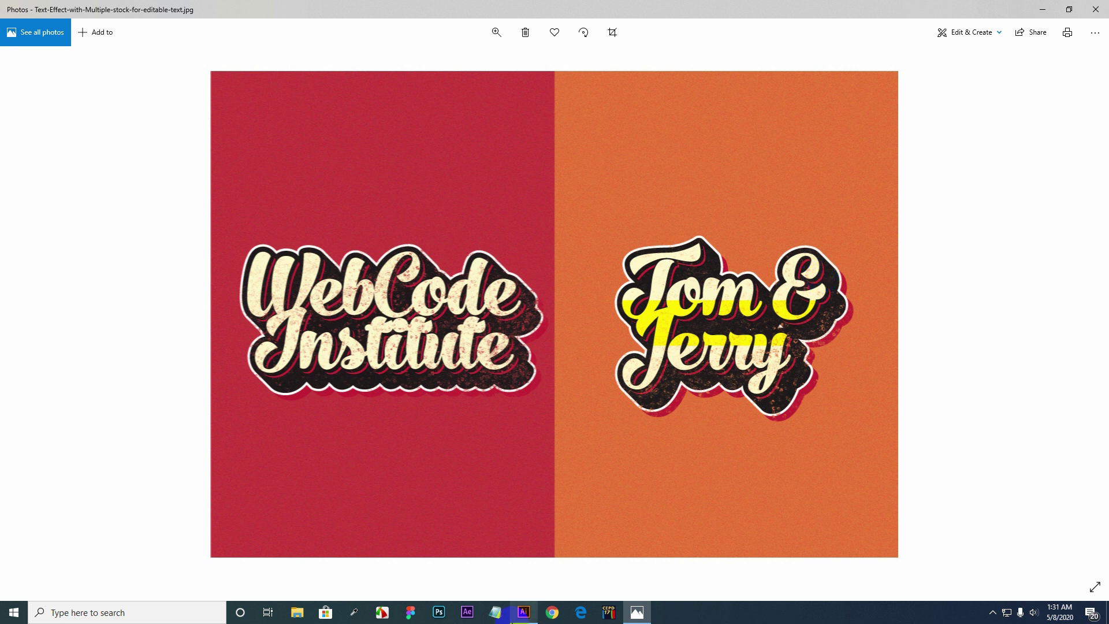
# Switch back to Illustrator and select the Tom & Jerry text.
pyautogui.click(523, 611)
pyautogui.click(567, 287)
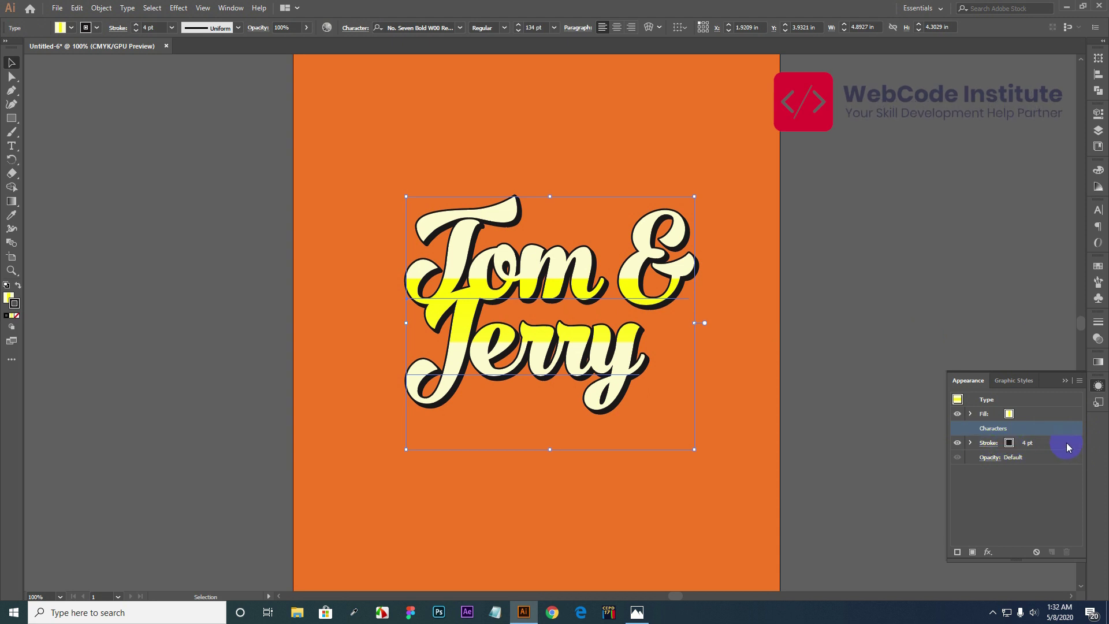
# Duplicate the black stroke and colour the second stroke magenta-red.
pyautogui.moveTo(1066, 443); pyautogui.dragTo(1052, 549)
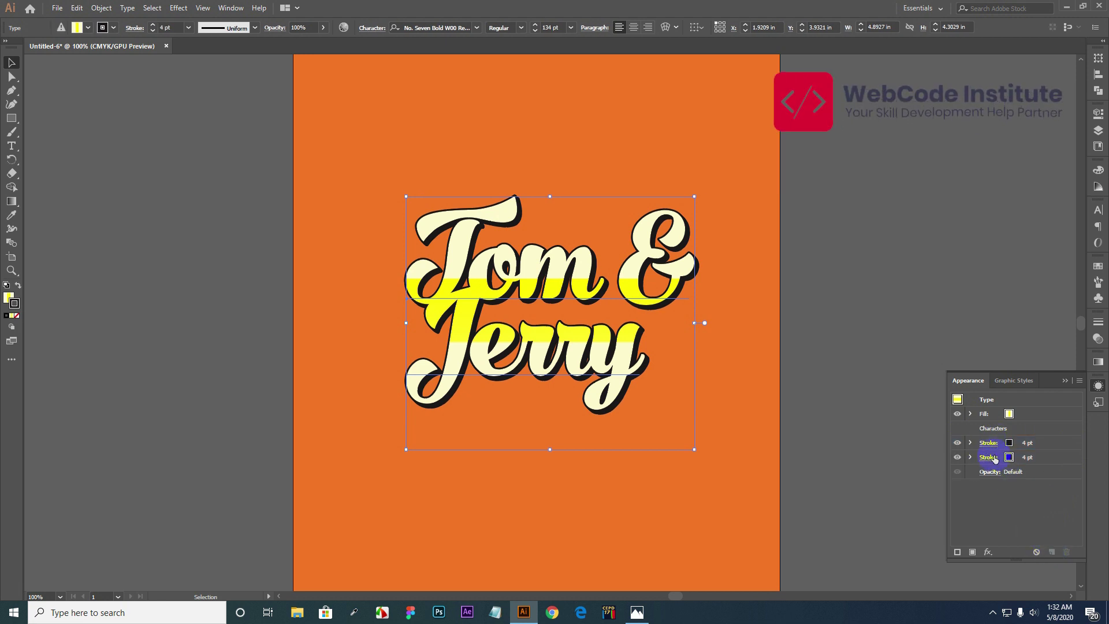
pyautogui.click(1025, 459)
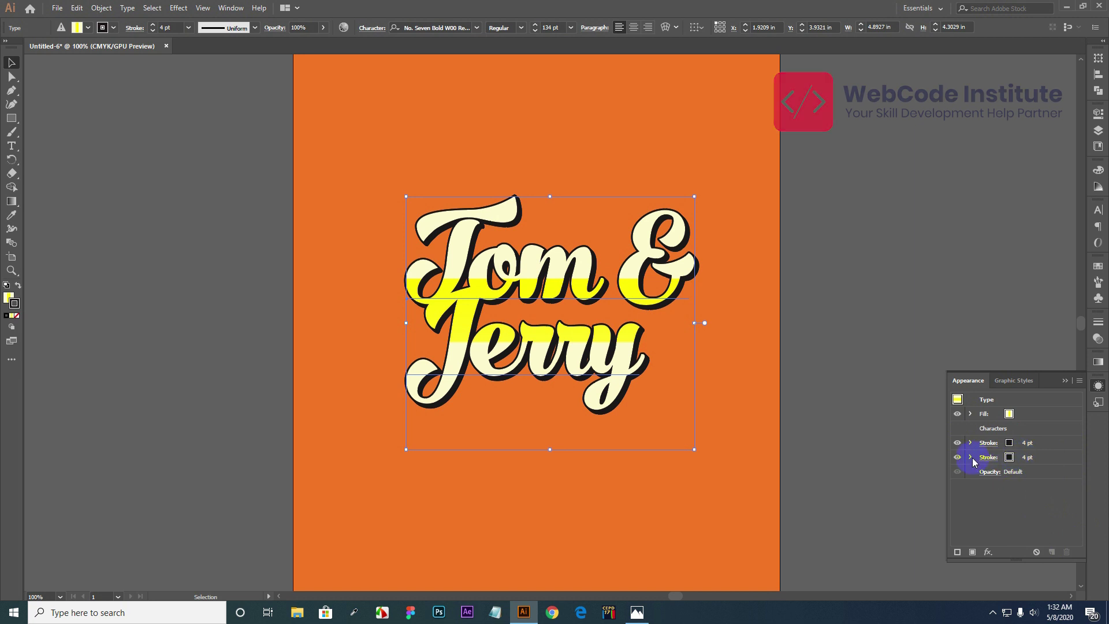
pyautogui.click(1009, 458)
pyautogui.click(1008, 457)
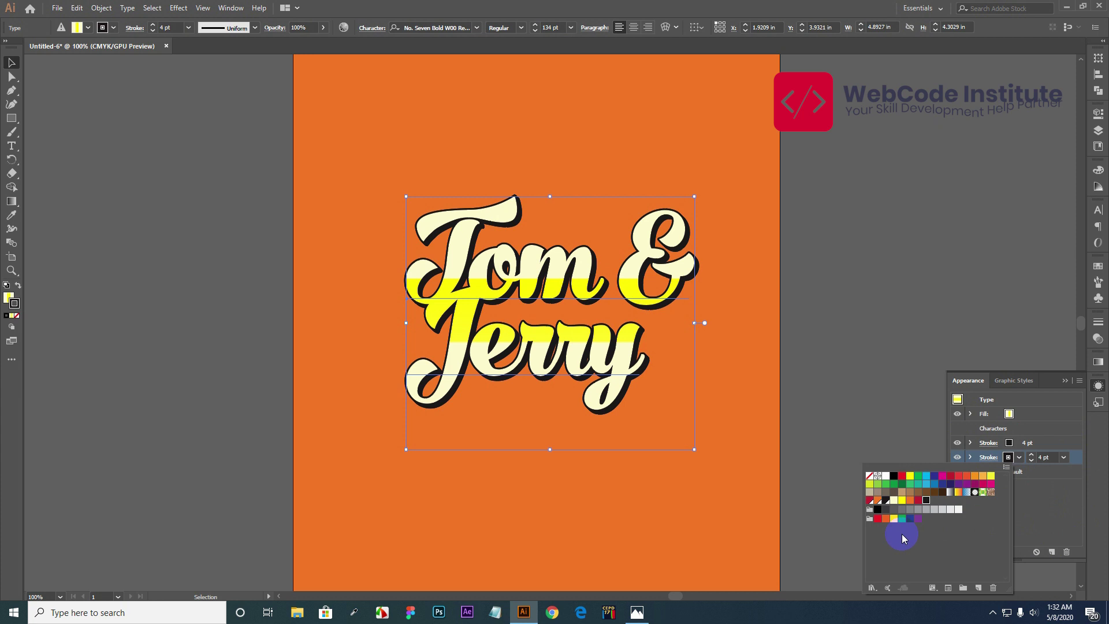
pyautogui.click(918, 501)
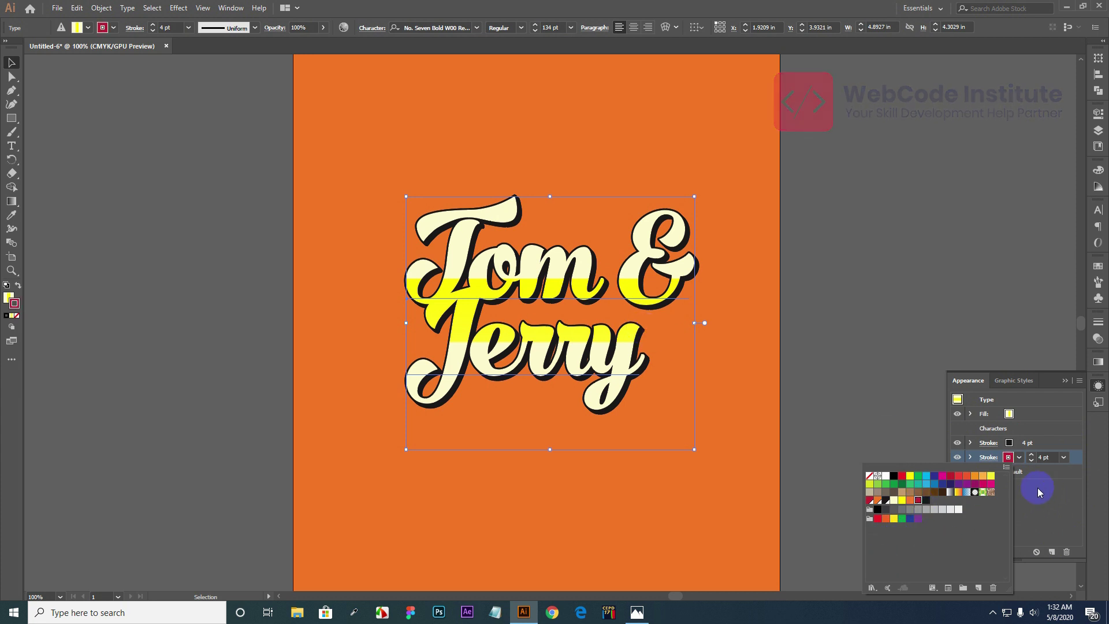
pyautogui.click(979, 464)
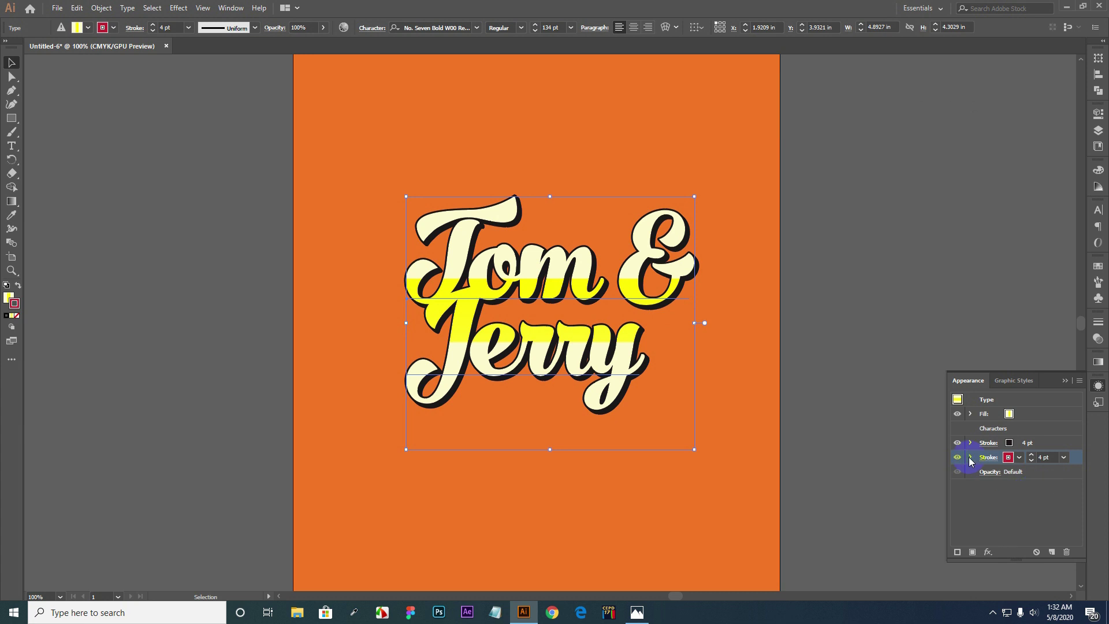
# Raise the second stroke's Transform effect copies to 7 with Preview on.
pyautogui.click(970, 457)
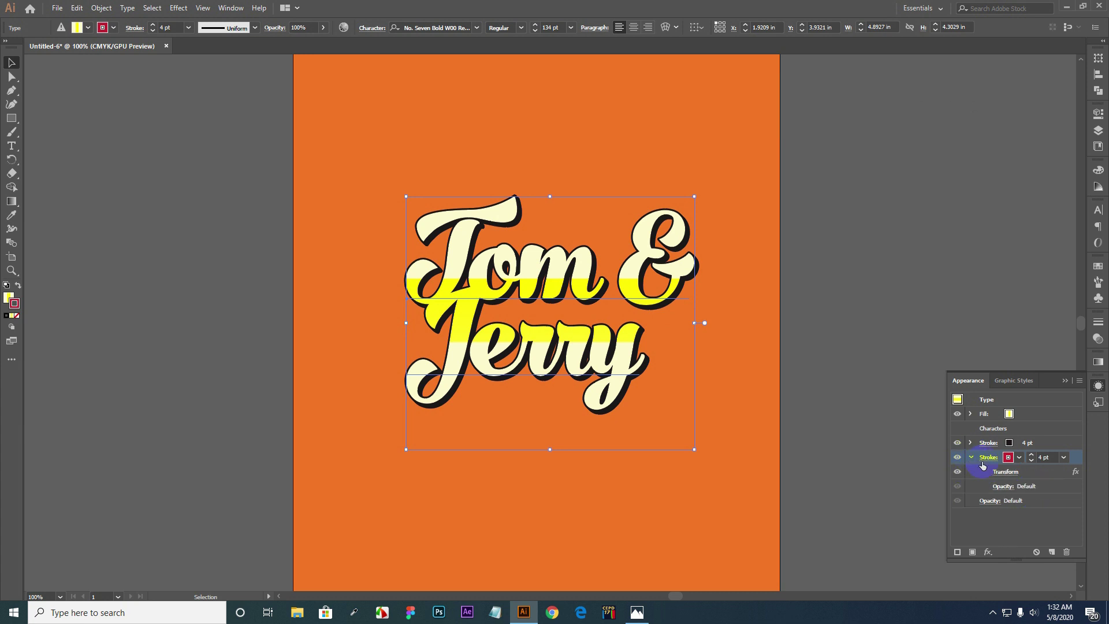
pyautogui.click(1012, 473)
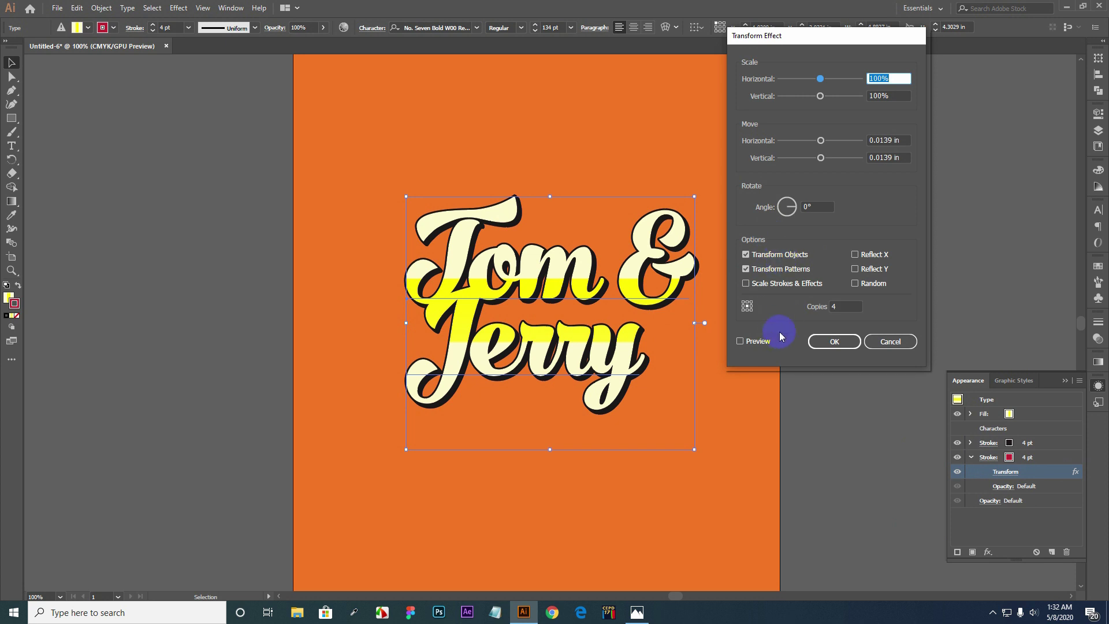
pyautogui.click(992, 444)
pyautogui.click(741, 342)
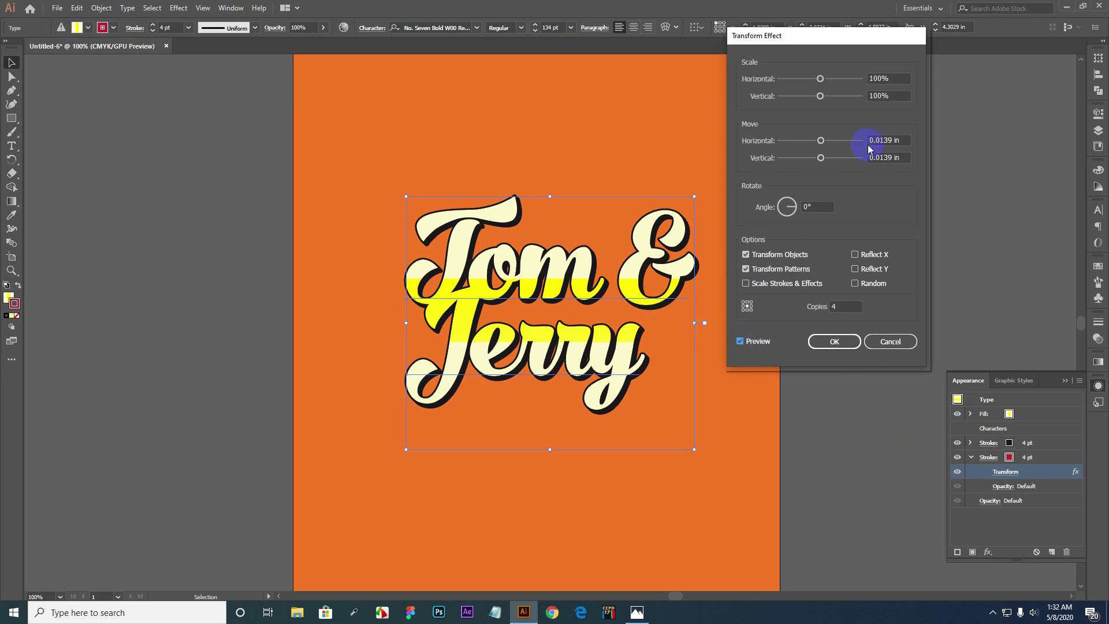
pyautogui.doubleClick(845, 306)
pyautogui.press('Up')
pyautogui.press('Up')
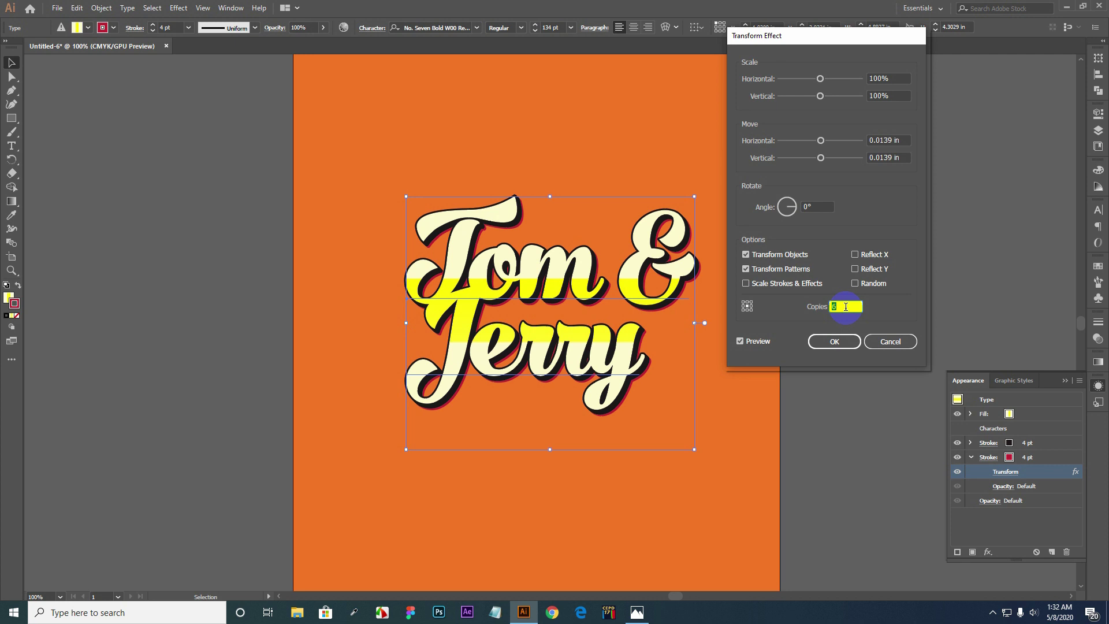
pyautogui.press('Up')
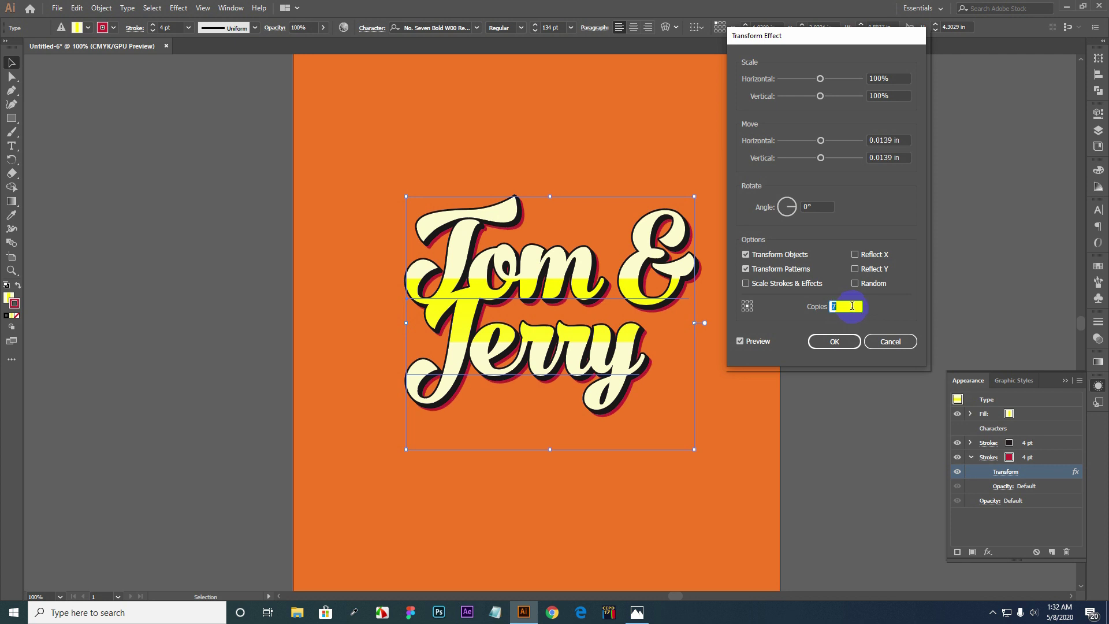
pyautogui.click(837, 342)
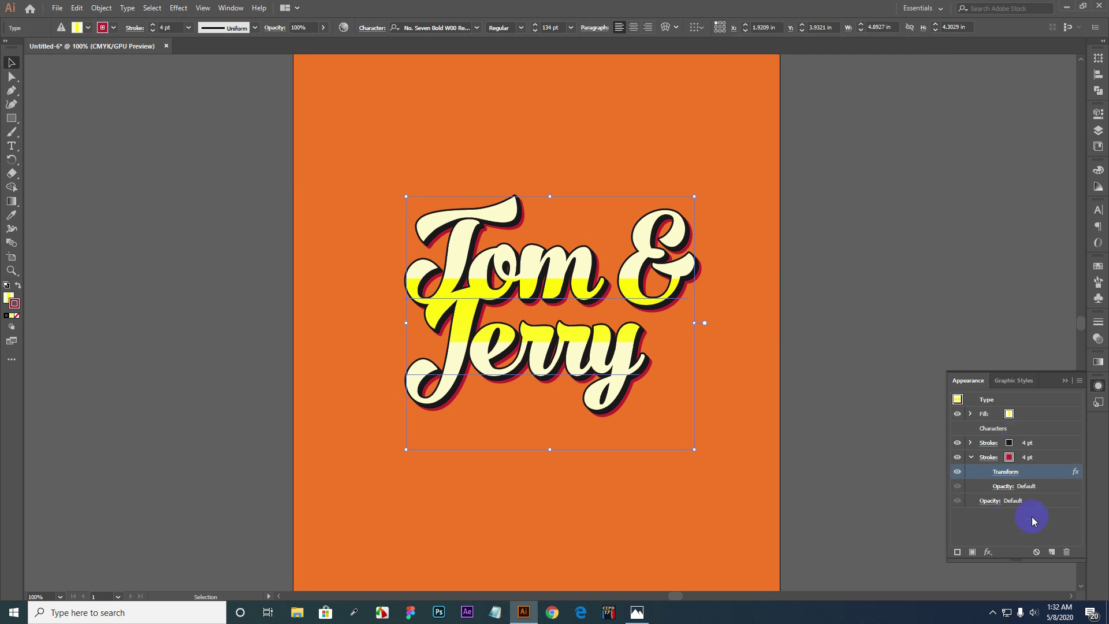
# Set the red stroke's weight to 3 pt.
pyautogui.click(972, 457)
pyautogui.click(1024, 458)
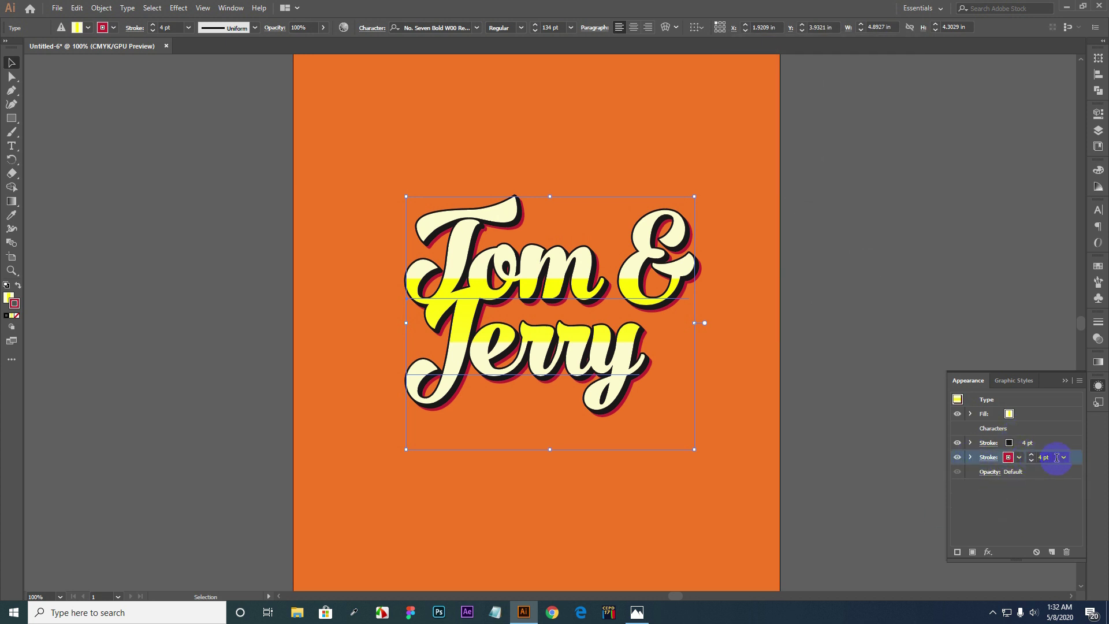
pyautogui.write('3')
pyautogui.click(653, 311)
# Compare with the reference, then duplicate the 3 pt red stroke into a third stroke.
pyautogui.click(636, 613)
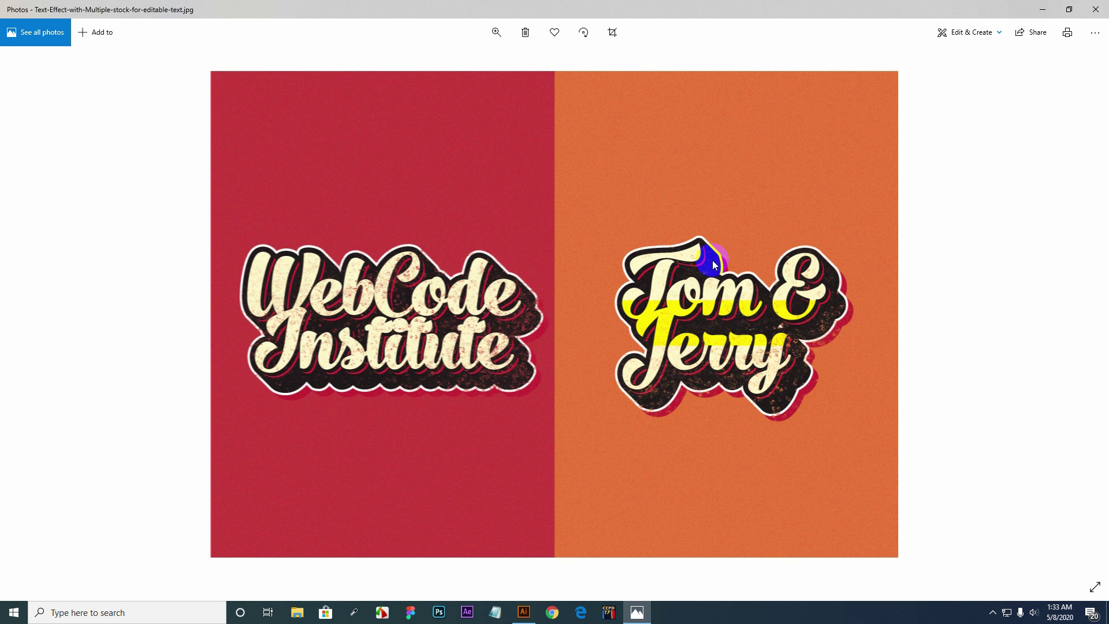
pyautogui.click(522, 614)
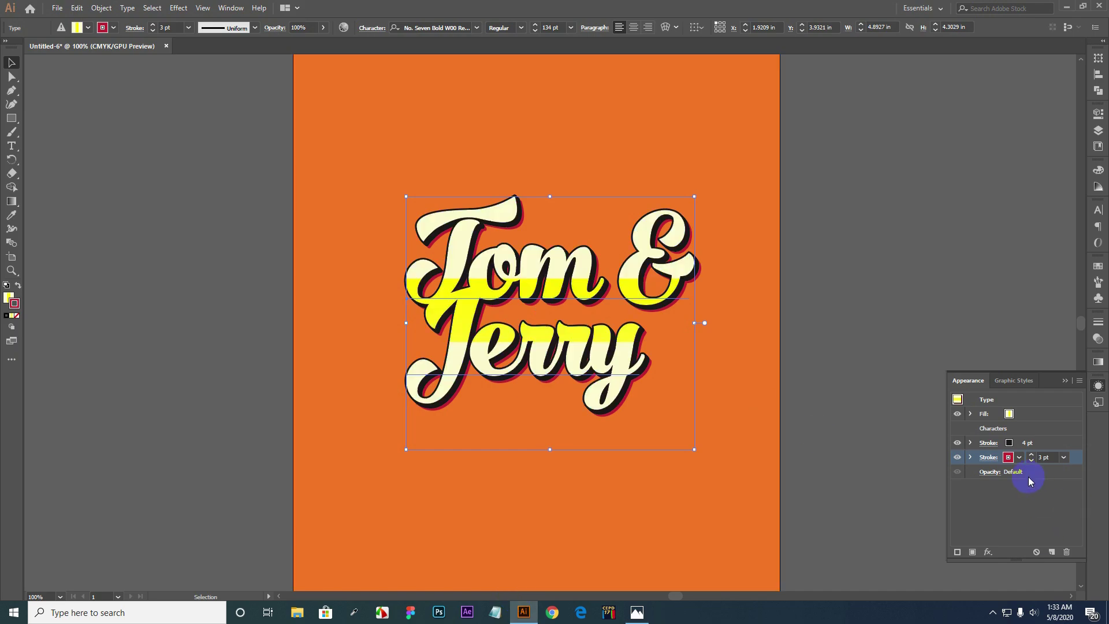
pyautogui.click(1075, 459)
pyautogui.moveTo(1073, 456); pyautogui.dragTo(1052, 552)
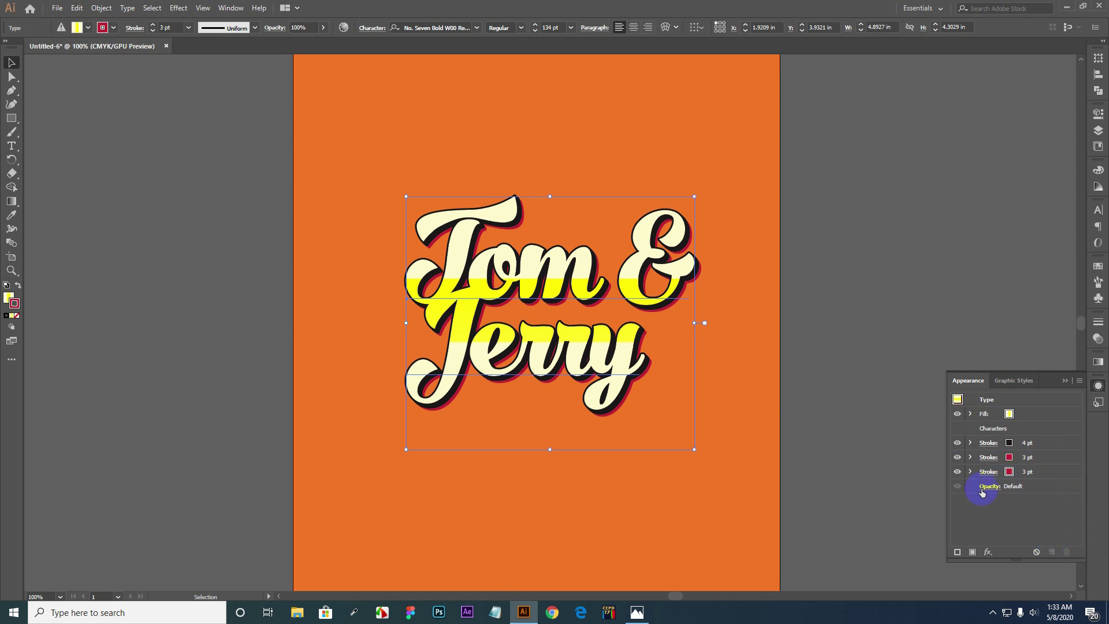
# Colour the third stroke black from the swatches.
pyautogui.click(1010, 472)
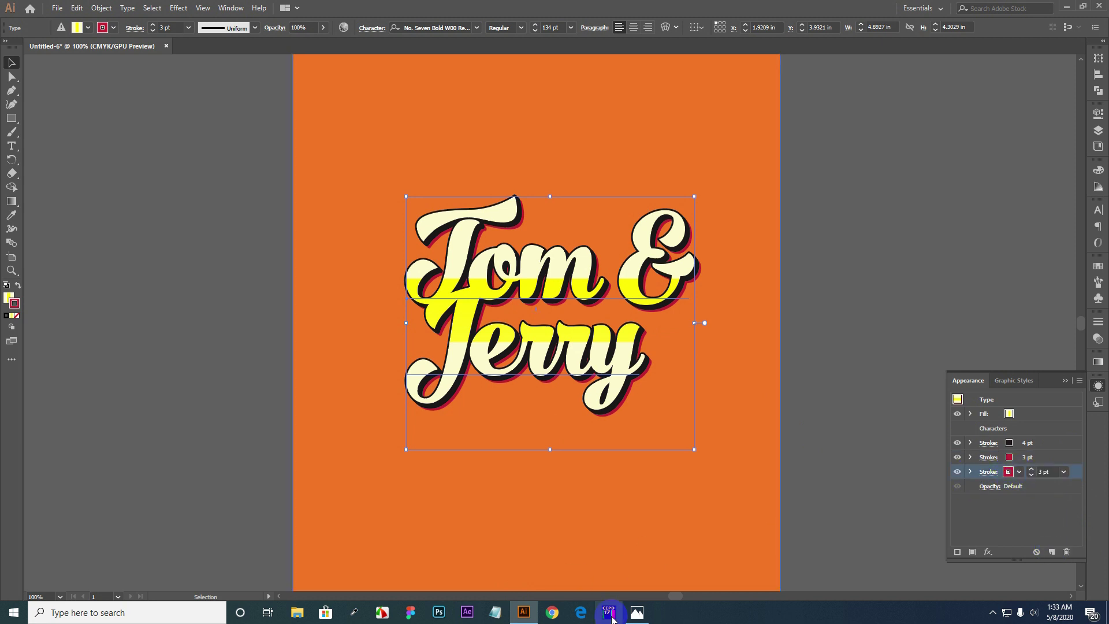
pyautogui.click(637, 612)
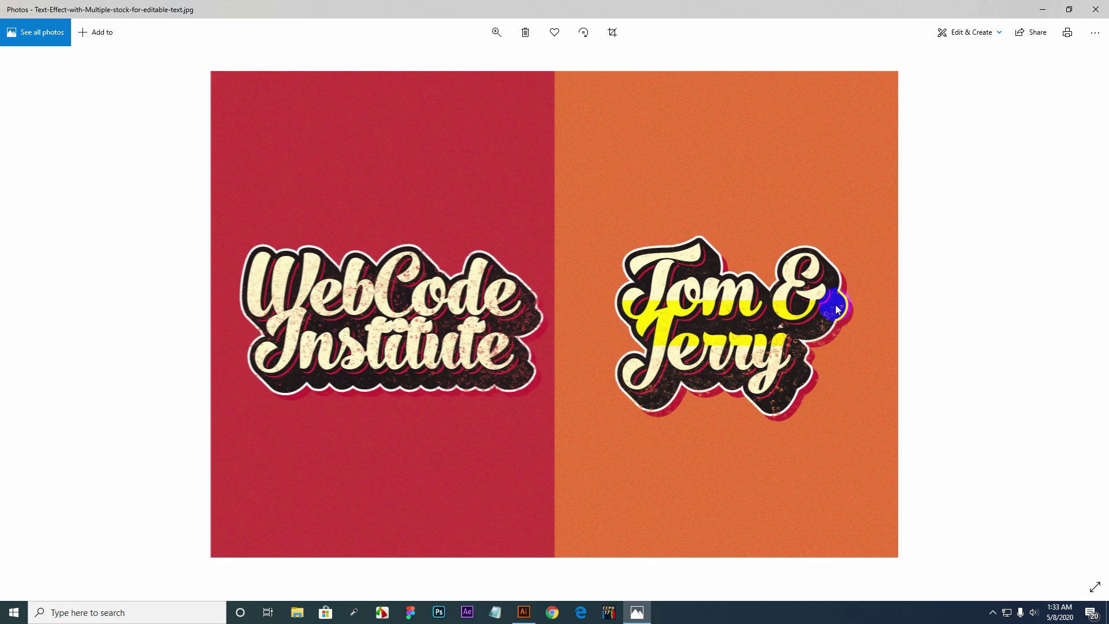
pyautogui.click(524, 613)
pyautogui.click(1009, 472)
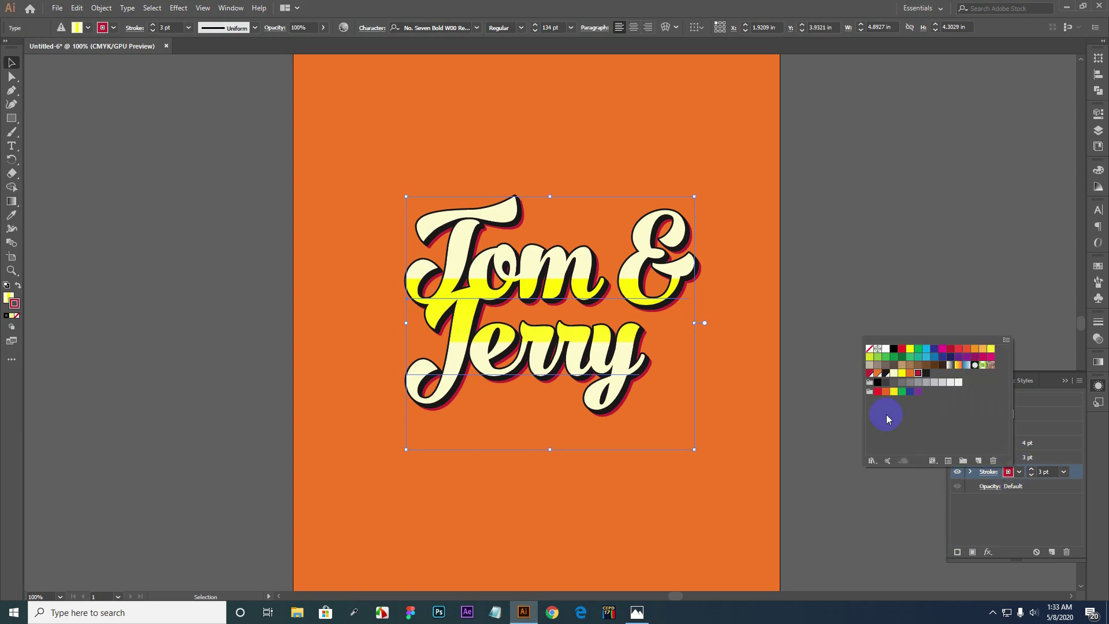
pyautogui.click(926, 373)
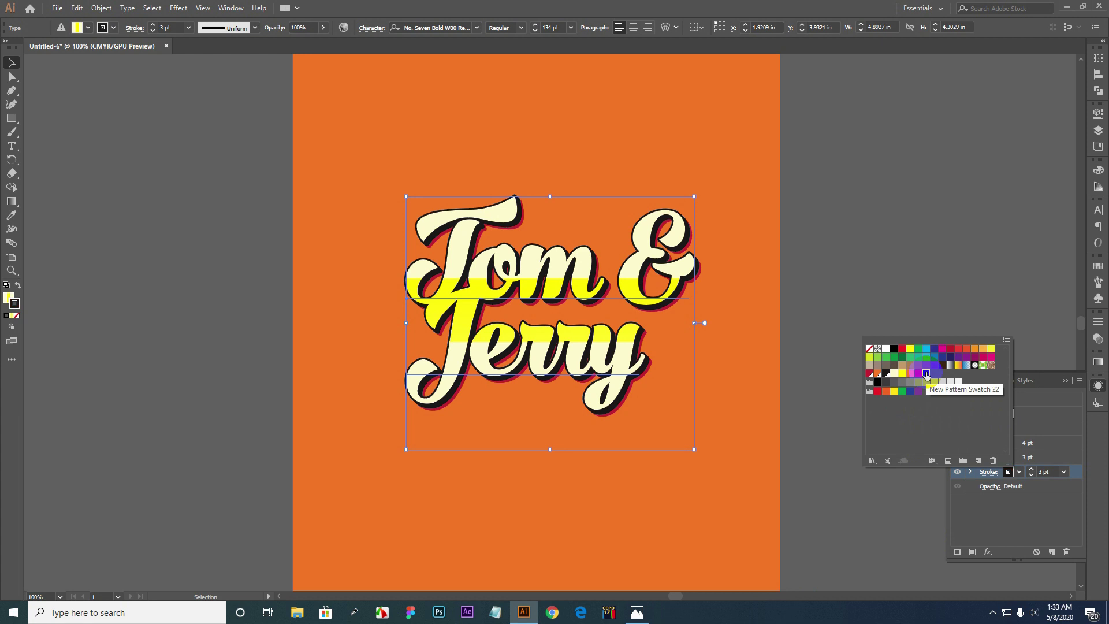
pyautogui.click(1002, 517)
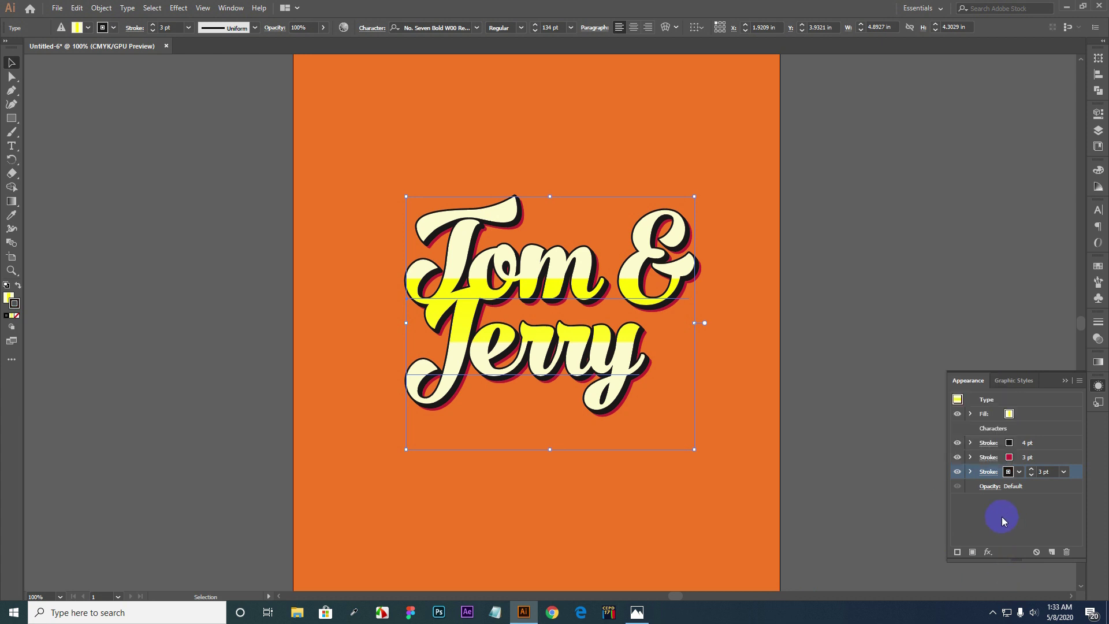
# Set the third stroke's weight to 18 pt.
pyautogui.click(1047, 471)
pyautogui.click(1032, 472)
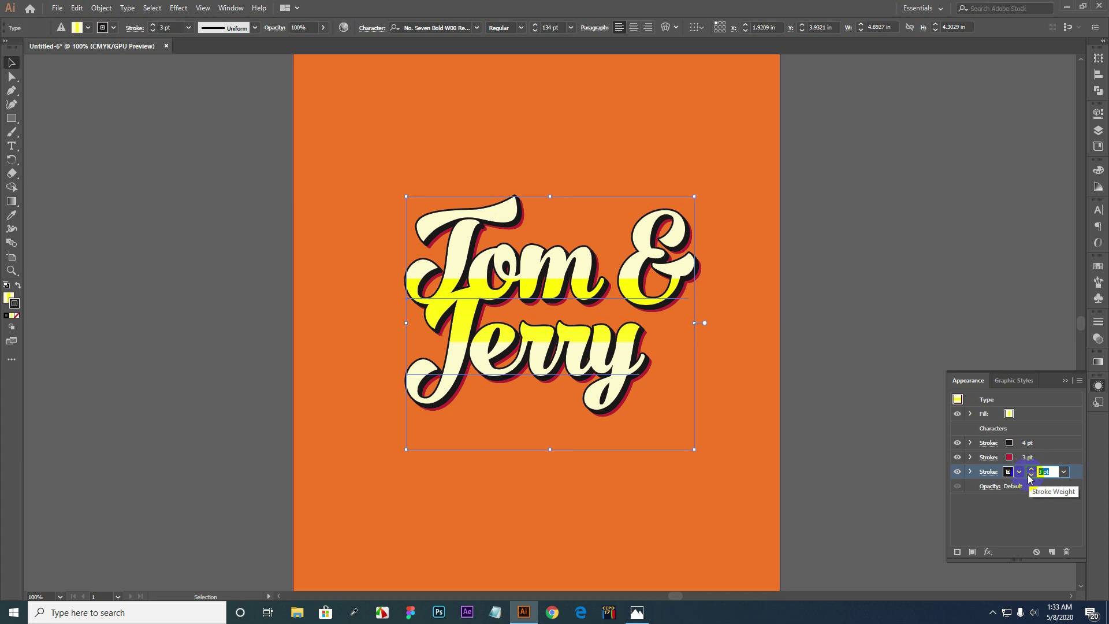
pyautogui.write('18')
pyautogui.press('Return')
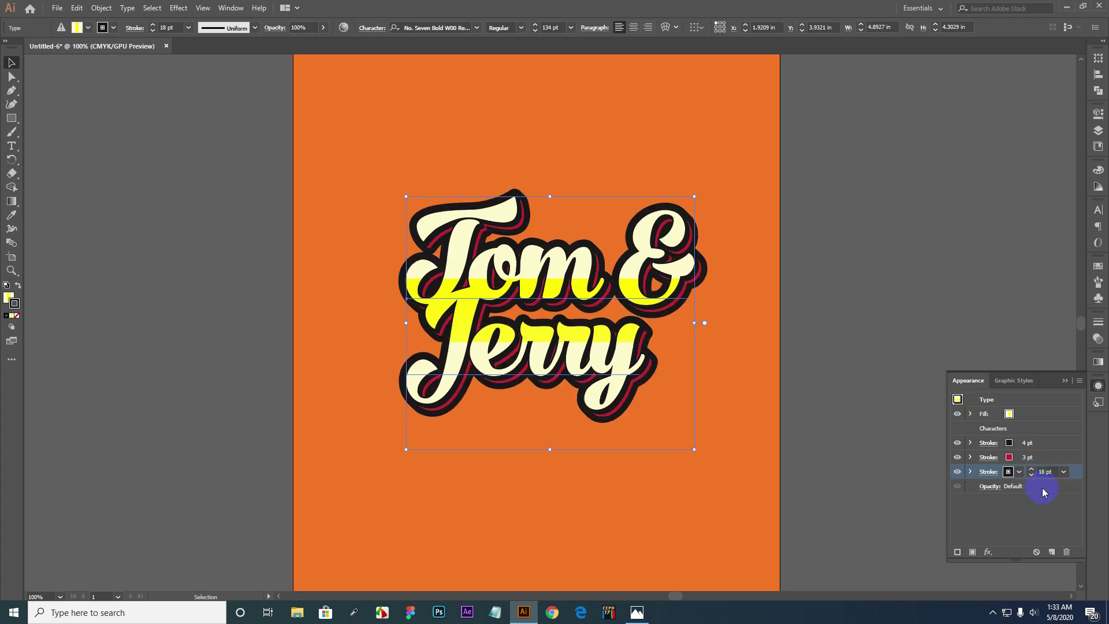
pyautogui.click(970, 472)
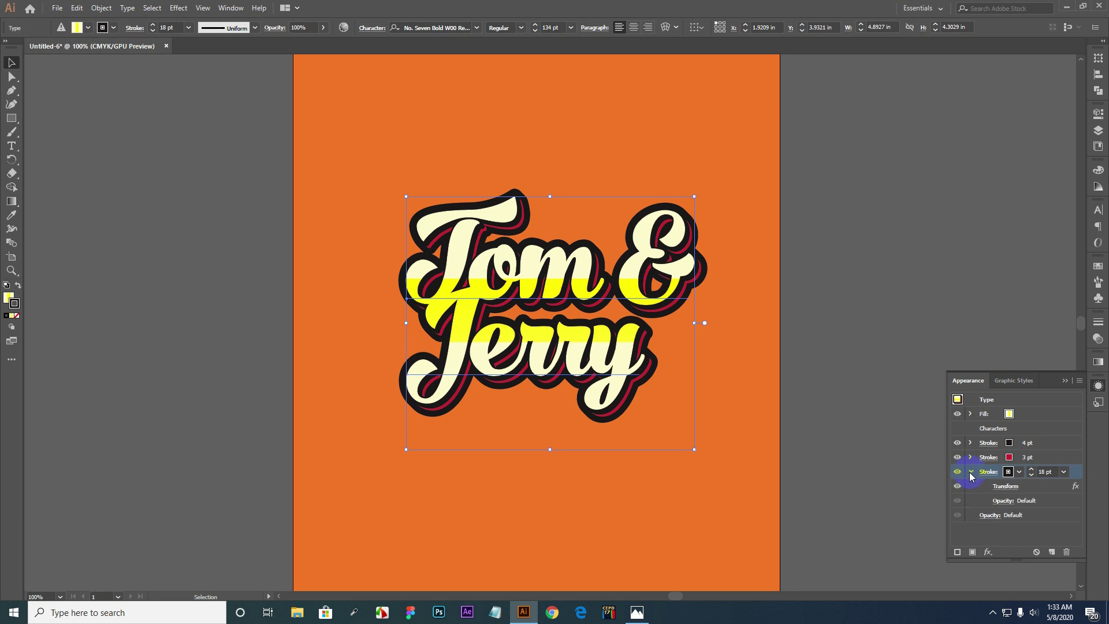
# Raise the black stroke's Transform effect to 26 copies with Preview on.
pyautogui.click(1006, 488)
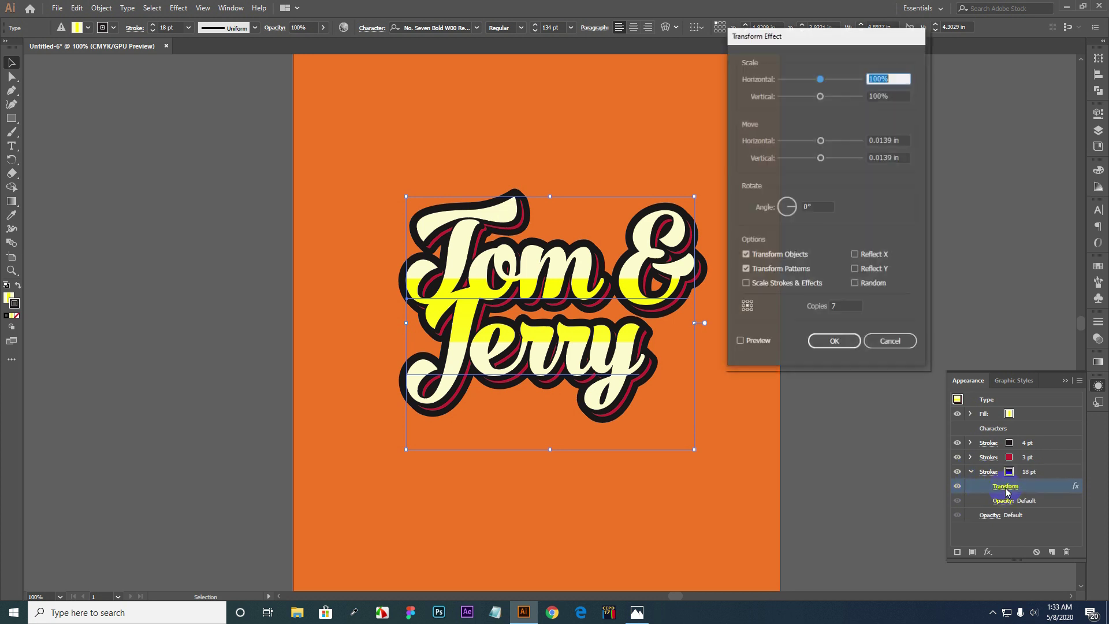
pyautogui.click(740, 341)
pyautogui.click(842, 312)
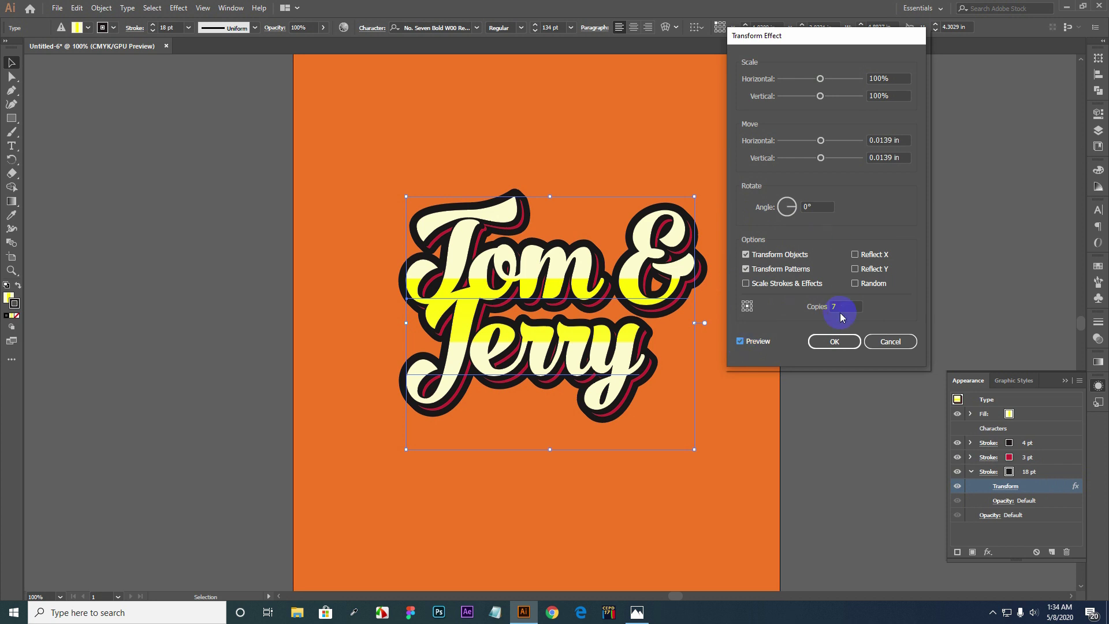
pyautogui.write('12')
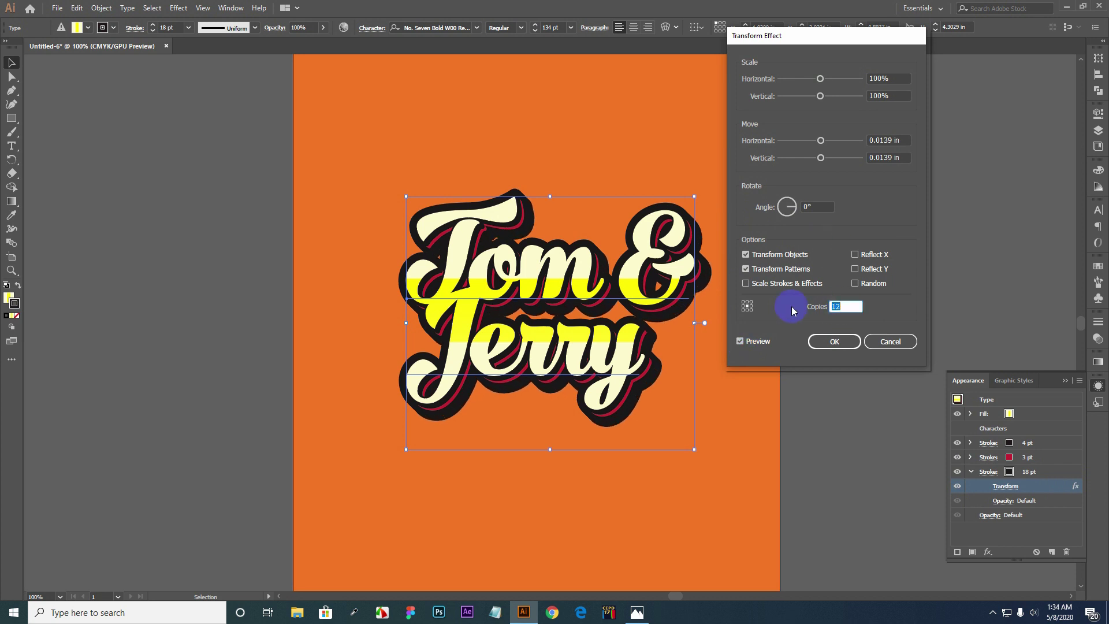
pyautogui.press('Up')
pyautogui.press('Up')
pyautogui.press('Up')
pyautogui.press('Up')
pyautogui.press('Up')
pyautogui.press('Up')
pyautogui.press('Up')
pyautogui.press('Up')
pyautogui.press('Up')
pyautogui.press('Up')
pyautogui.press('Up')
pyautogui.press('Up')
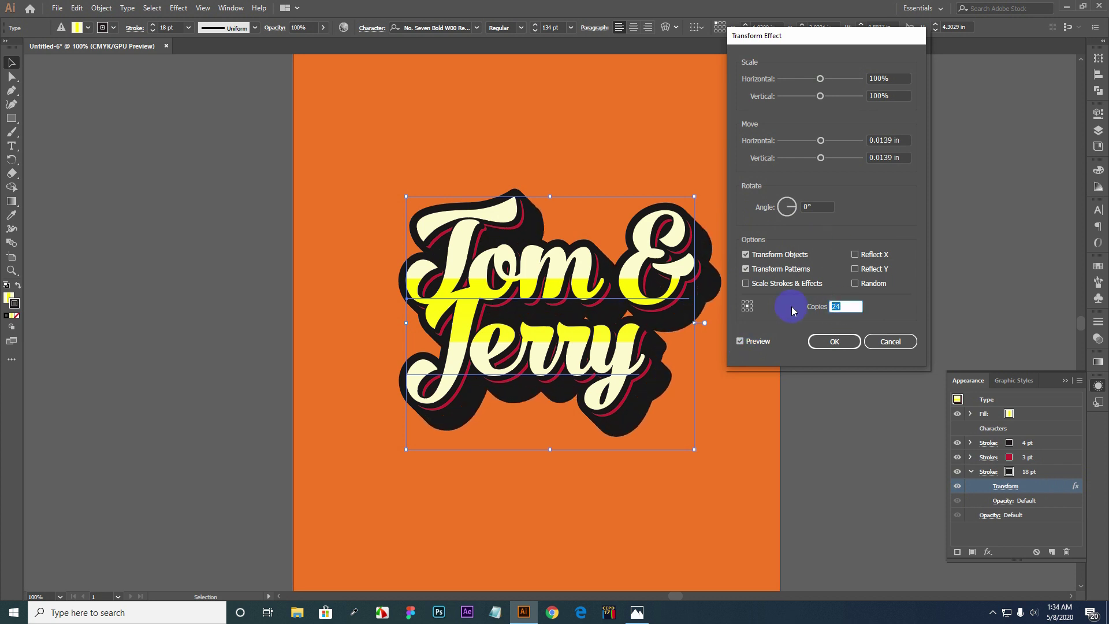
pyautogui.press('Up')
pyautogui.press('Up')
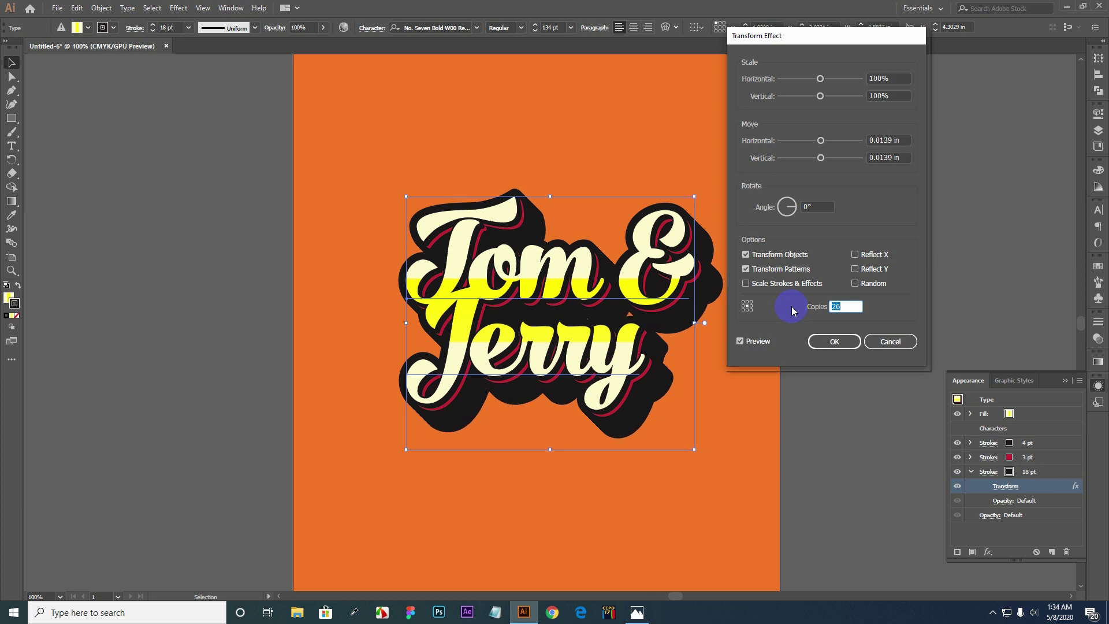
pyautogui.click(835, 342)
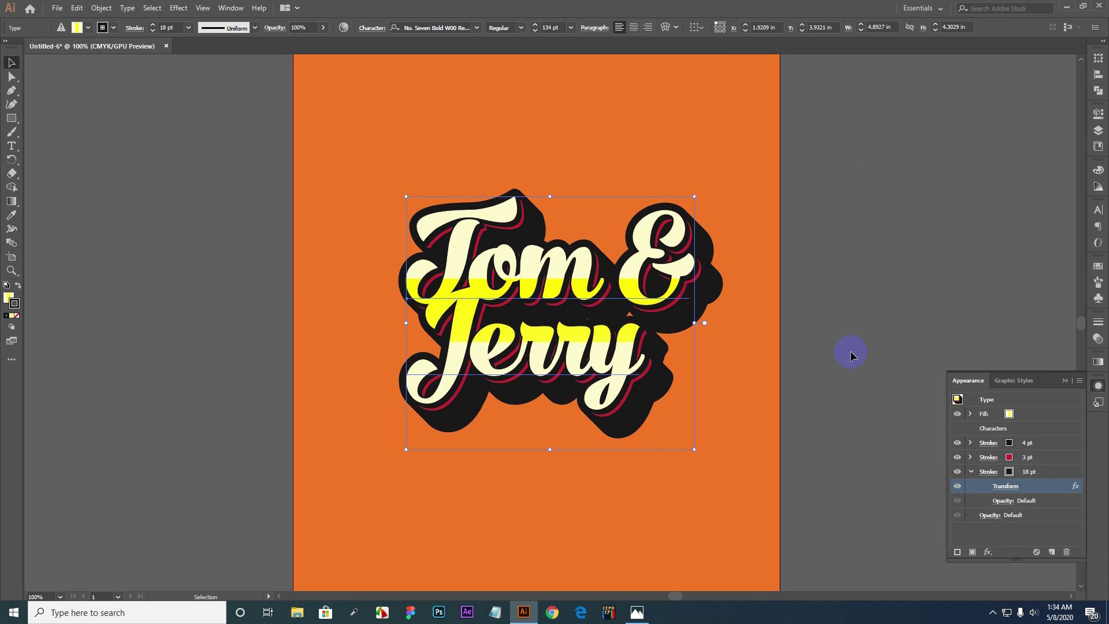
# Duplicate the 18 pt stroke and set the lower copy's weight to 26 pt.
pyautogui.click(637, 612)
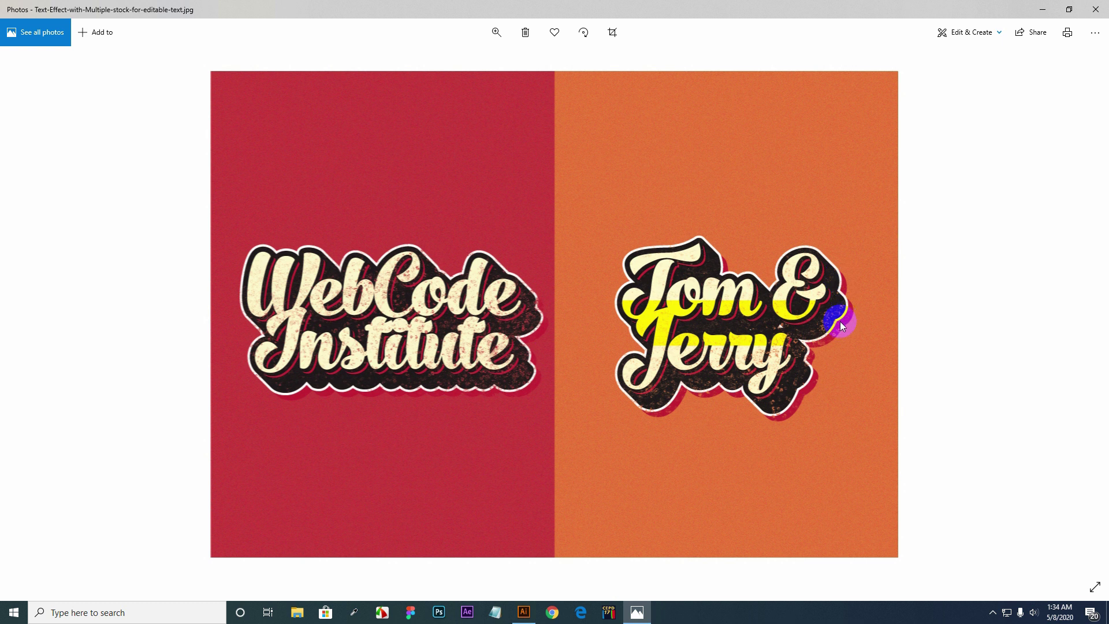
pyautogui.click(524, 613)
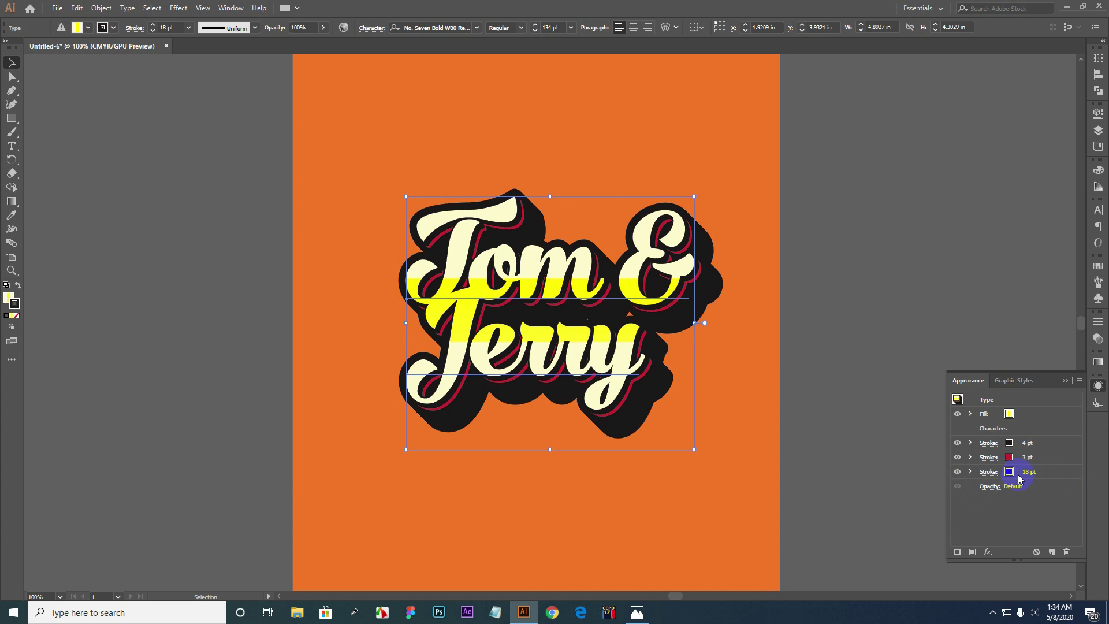
pyautogui.click(1050, 477)
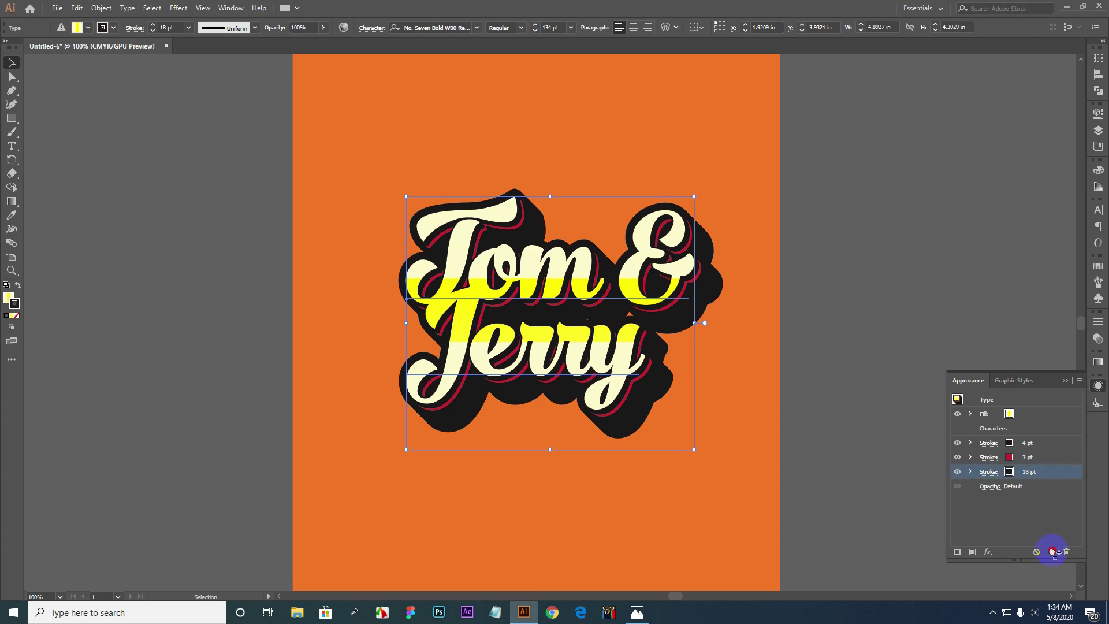
pyautogui.click(1052, 552)
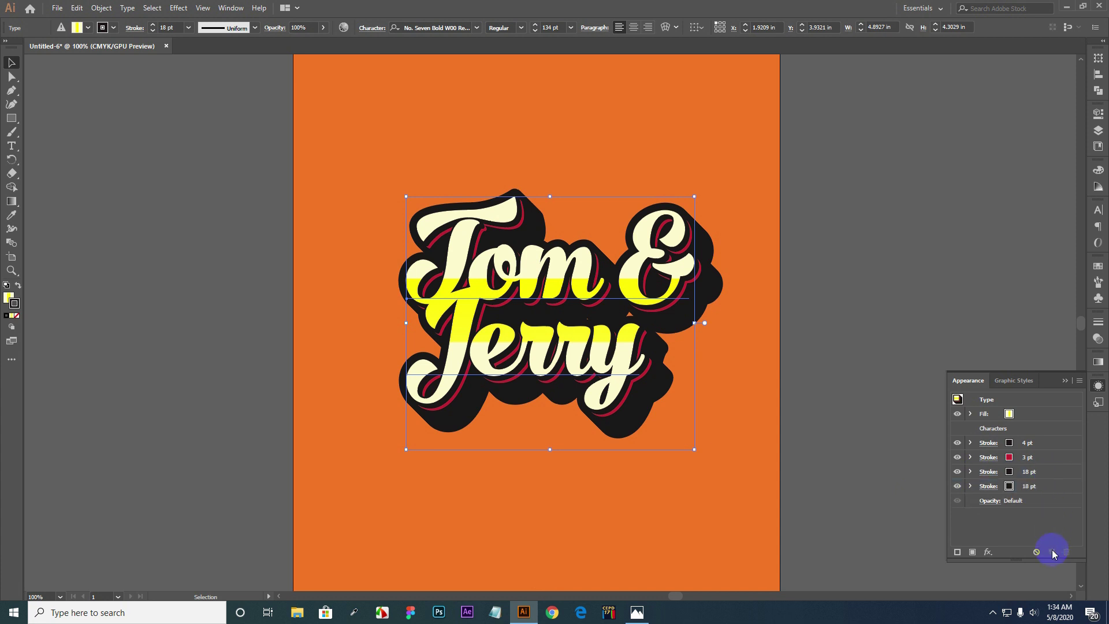
pyautogui.click(1032, 489)
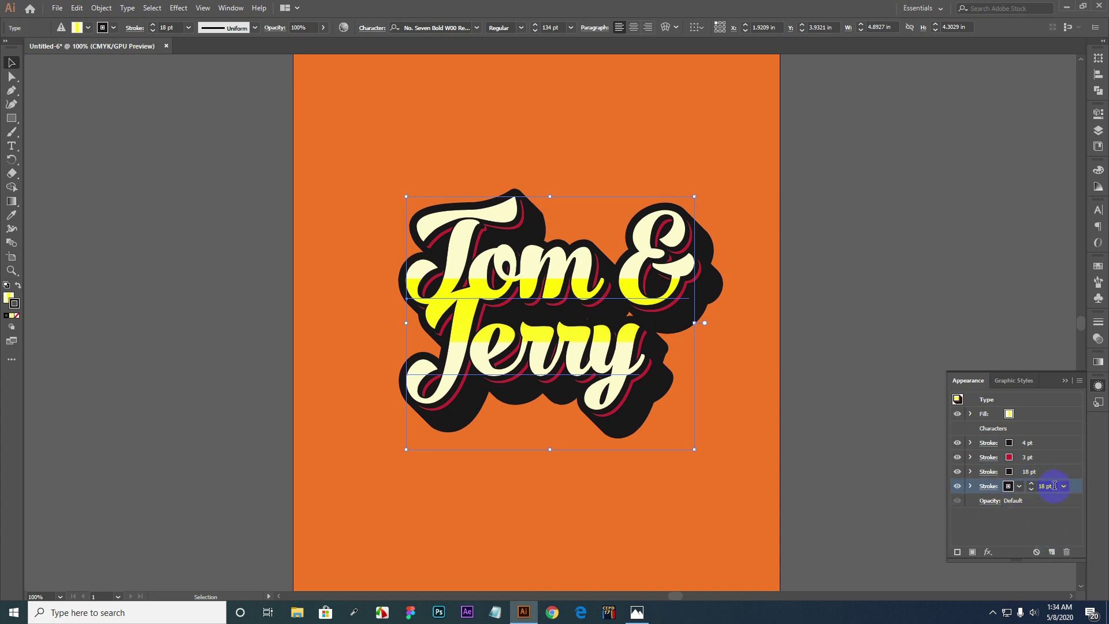
pyautogui.click(1055, 486)
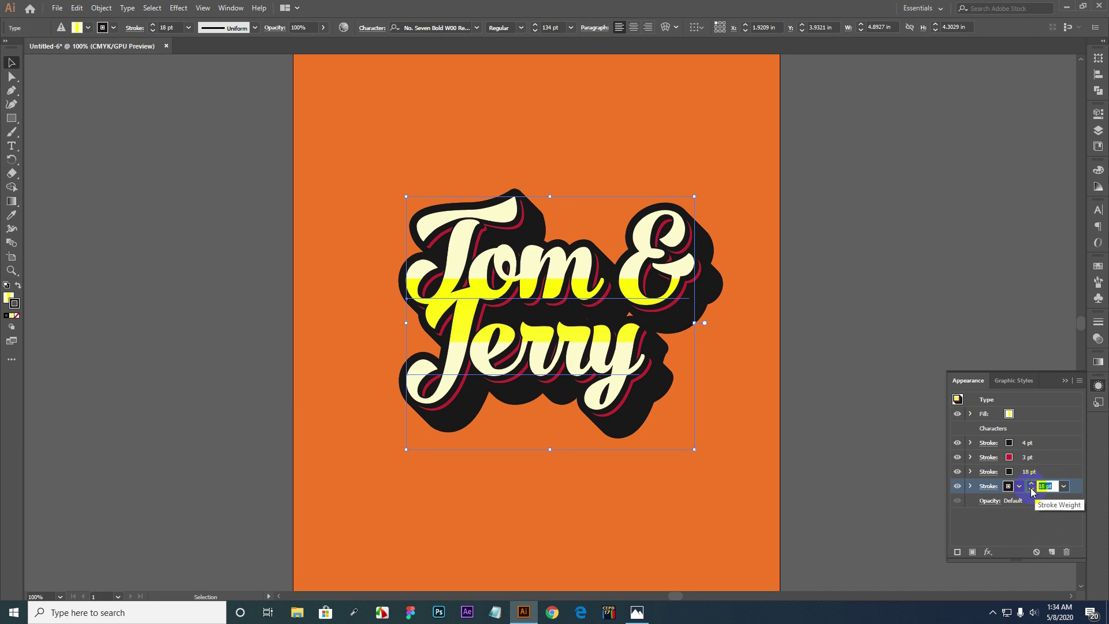
pyautogui.write('26')
pyautogui.press('Return')
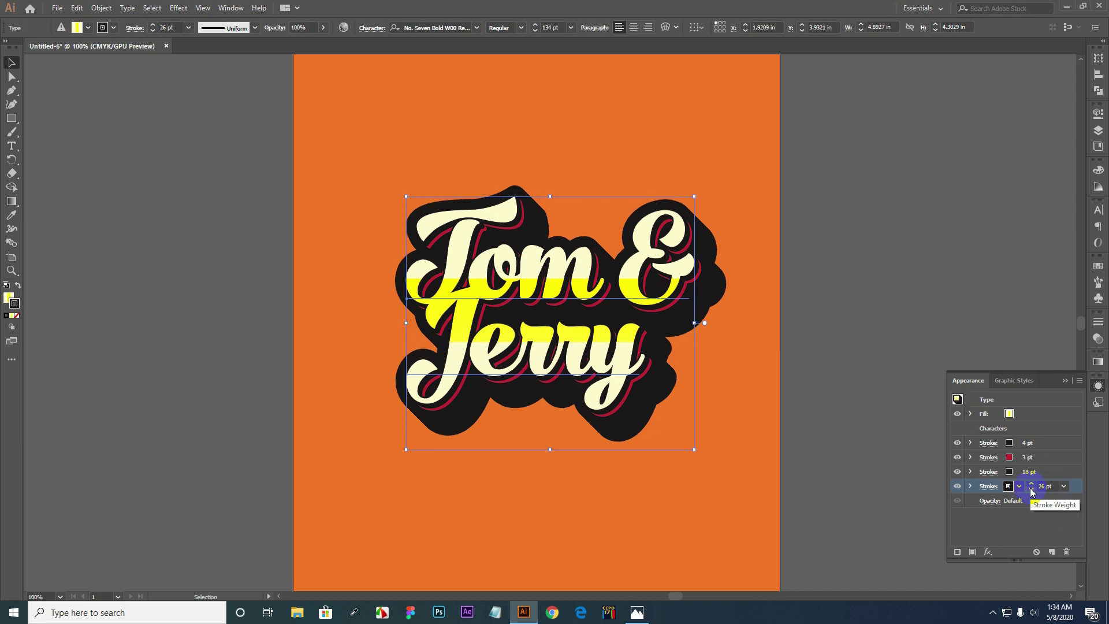
# Make the 26 pt stroke white, then duplicate it into a fifth stroke.
pyautogui.click(972, 487)
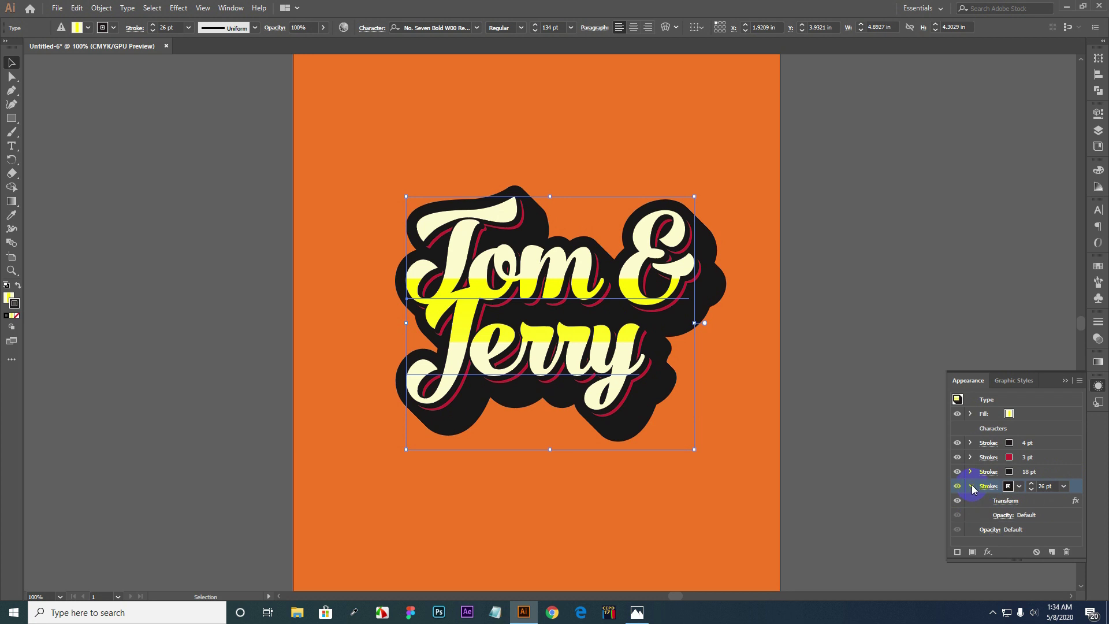
pyautogui.click(1011, 488)
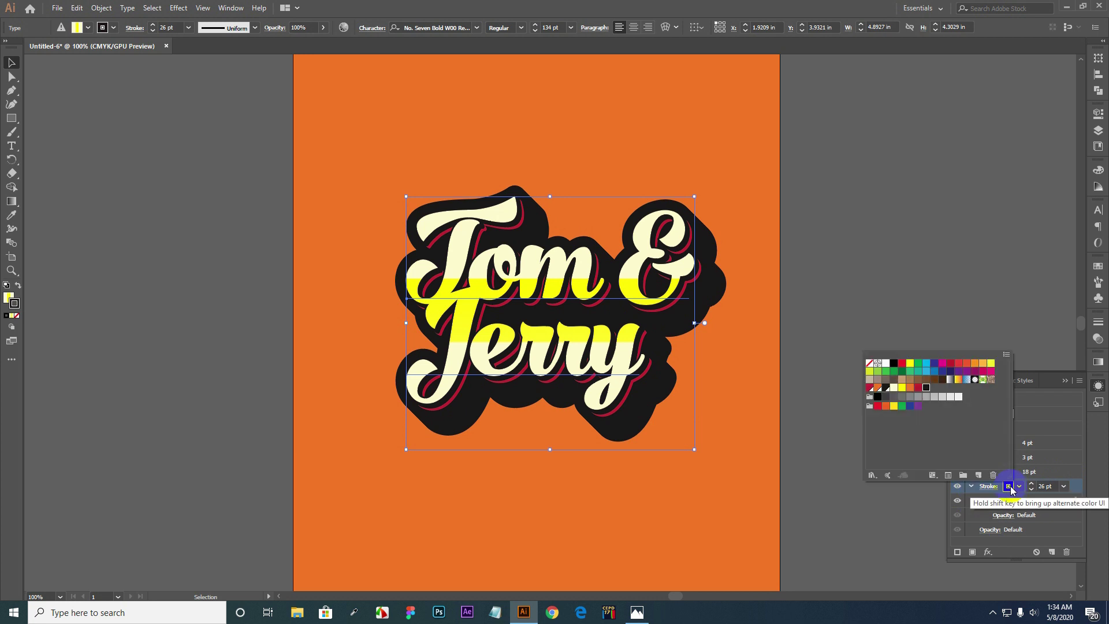
pyautogui.click(887, 364)
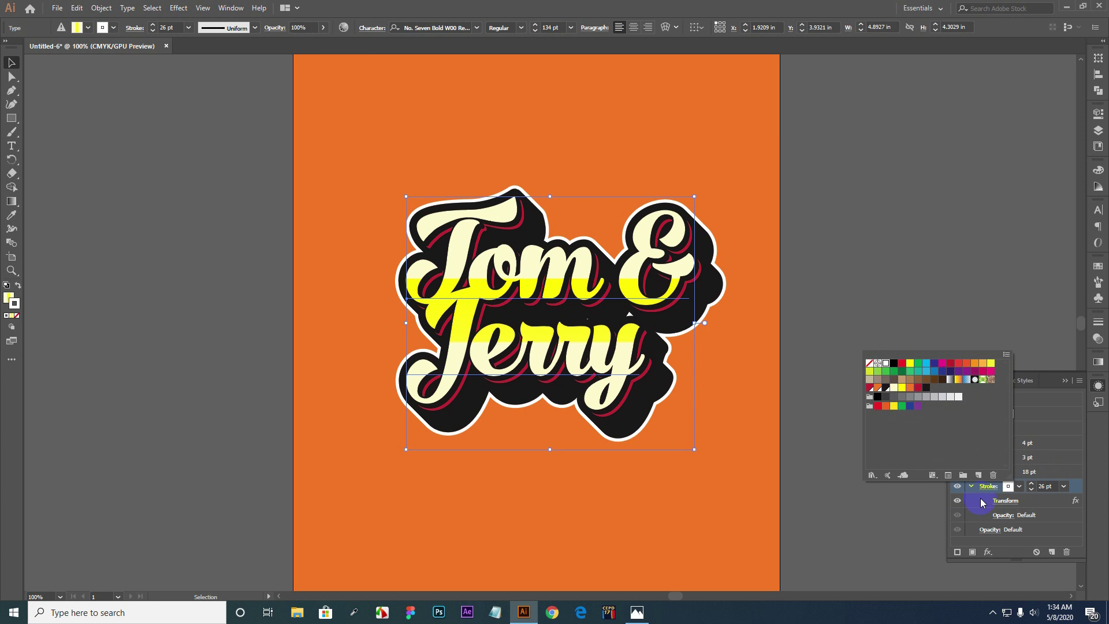
pyautogui.click(1045, 508)
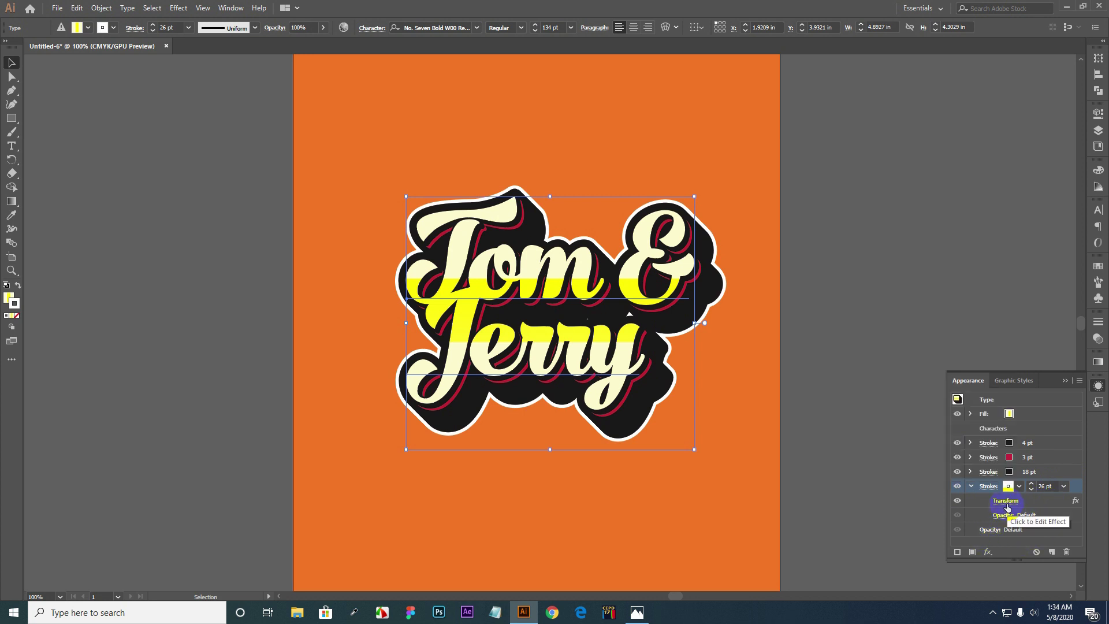
pyautogui.click(971, 487)
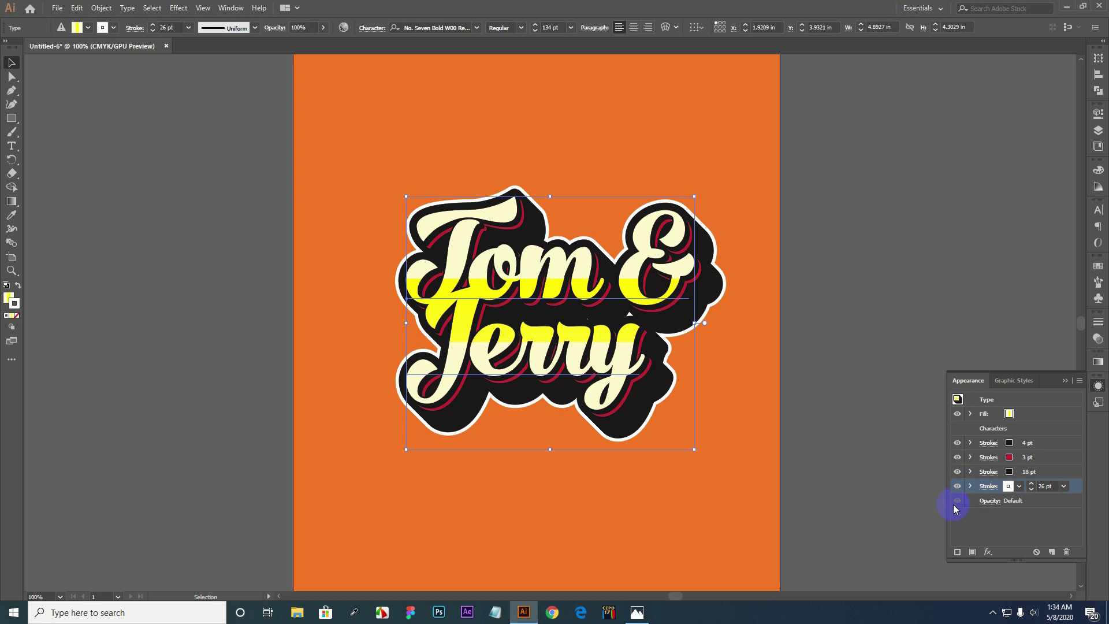
pyautogui.click(637, 613)
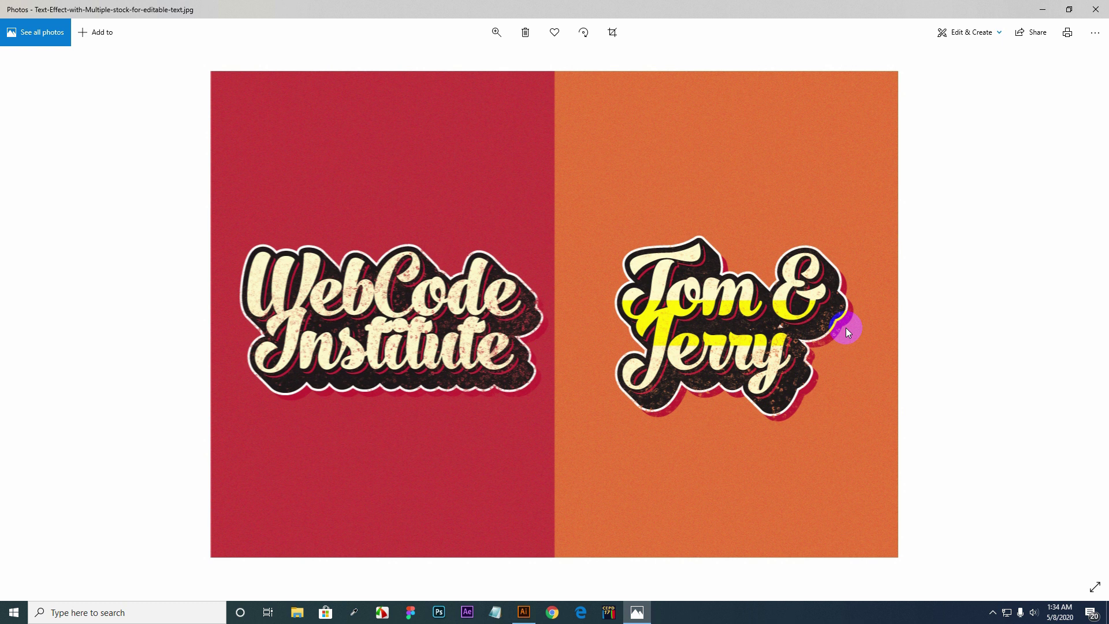
pyautogui.click(527, 614)
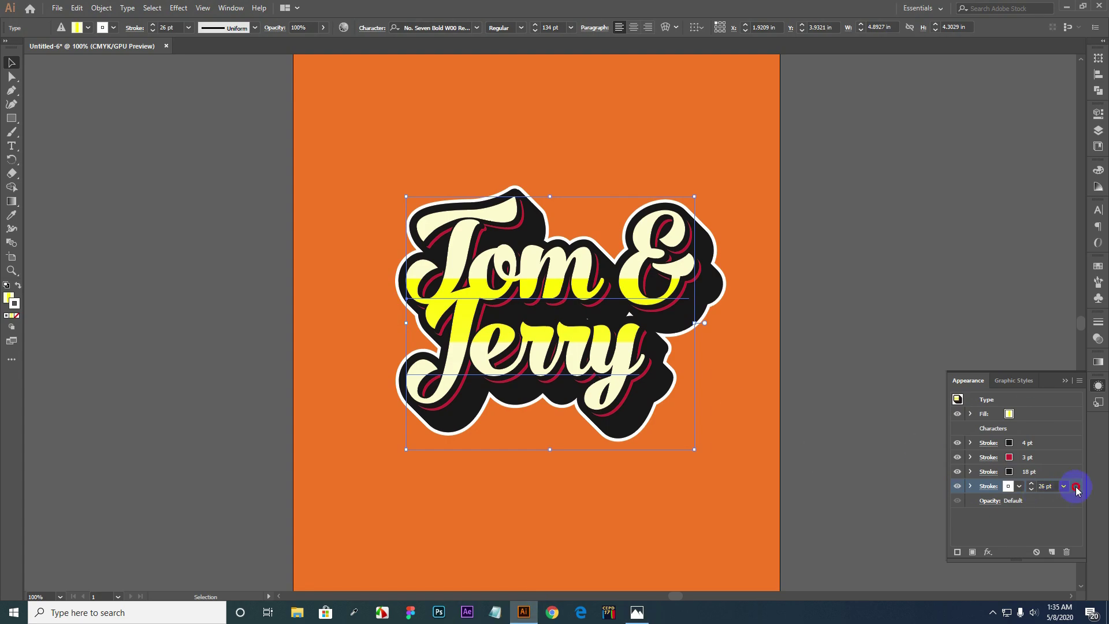
pyautogui.moveTo(1077, 490)
pyautogui.mouseDown()
pyautogui.moveTo(1051, 516)
pyautogui.moveTo(1050, 553)
pyautogui.mouseUp()
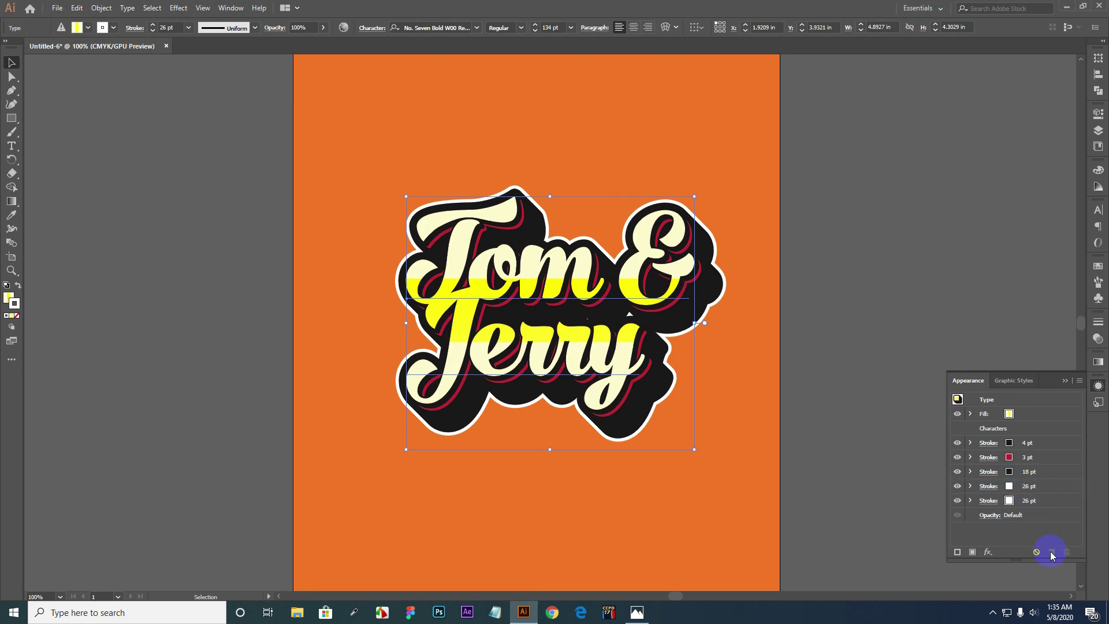
# Colour the bottom stroke red and set its weight to 24 pt.
pyautogui.click(1011, 505)
pyautogui.click(1008, 501)
pyautogui.click(1009, 503)
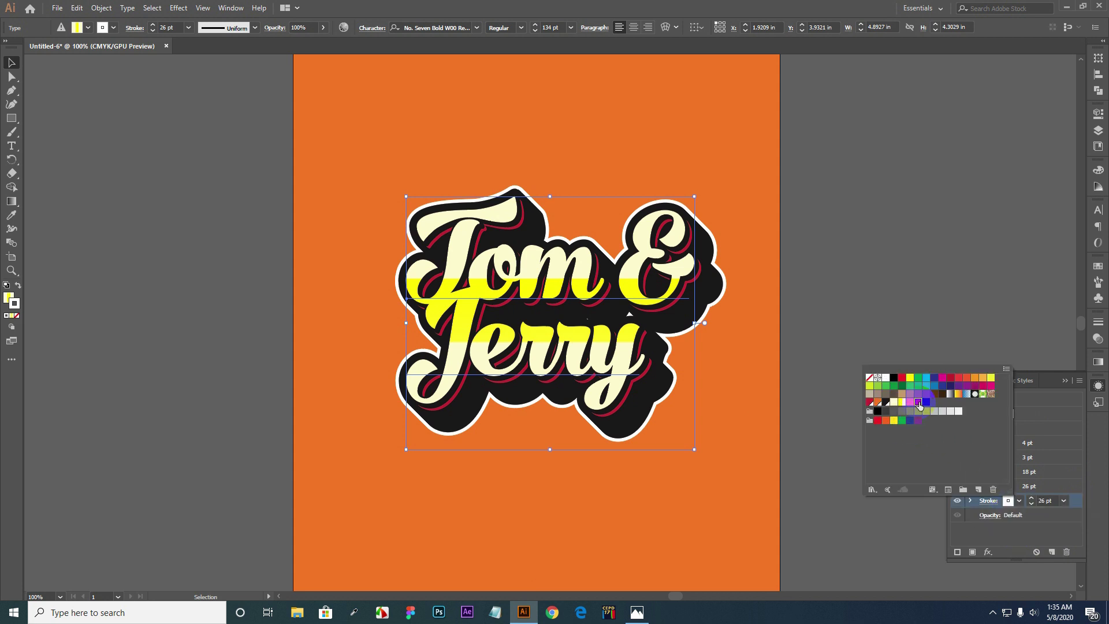
pyautogui.click(919, 402)
pyautogui.click(1052, 500)
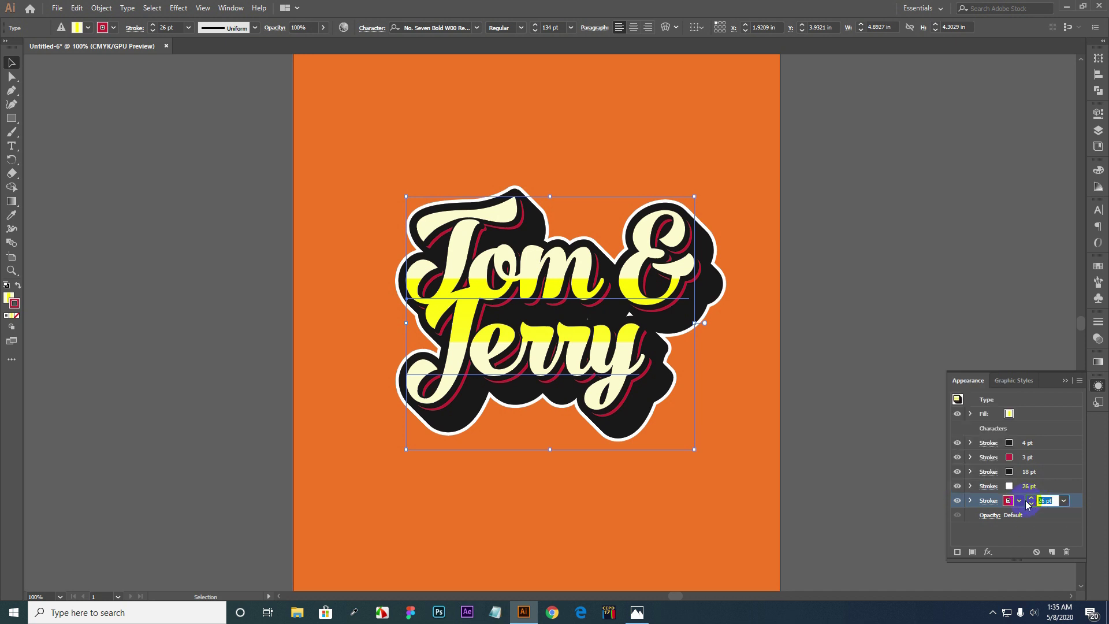
pyautogui.write('24')
pyautogui.press('Return')
pyautogui.click(971, 500)
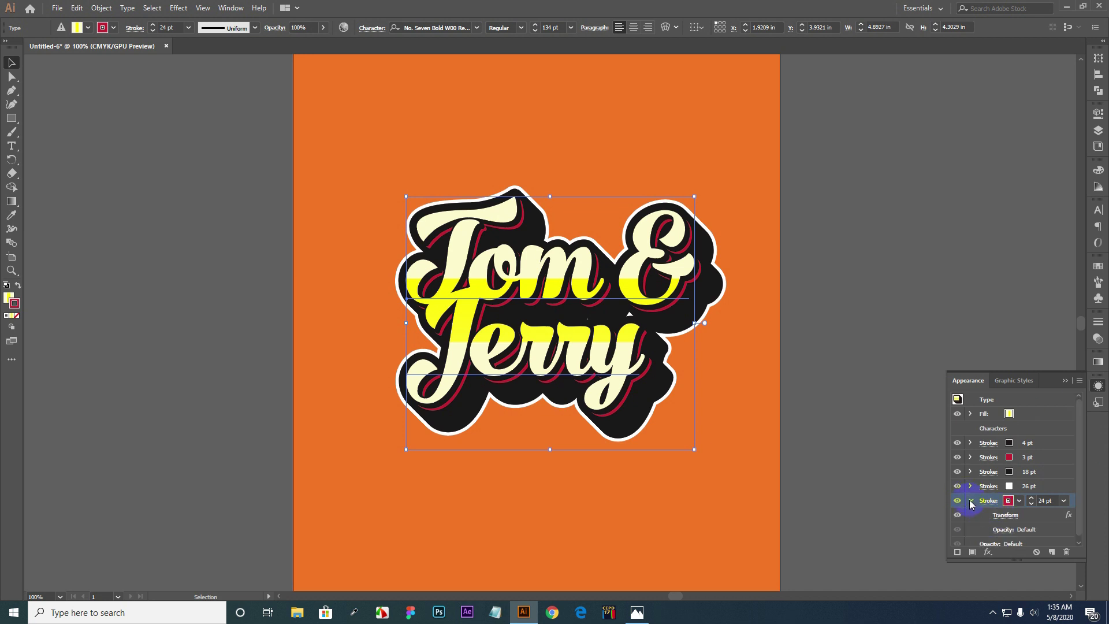
# Raise the stroke's Transform effect to 36 copies with preview on, and confirm.
pyautogui.click(1005, 519)
pyautogui.click(740, 341)
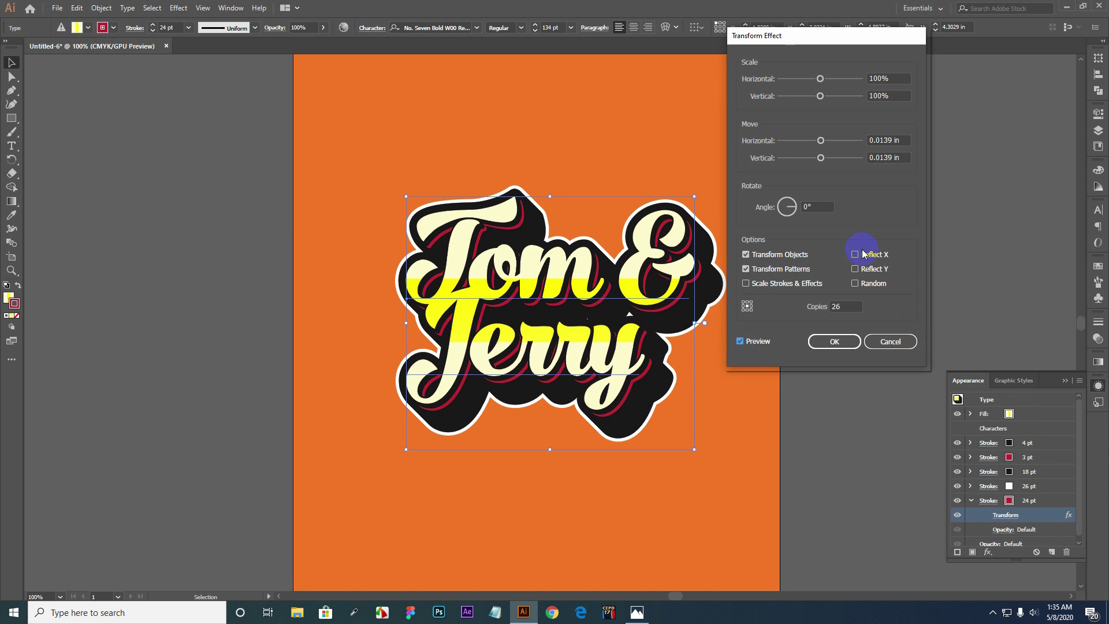
pyautogui.click(847, 309)
pyautogui.press('Up')
pyautogui.press('Up')
pyautogui.press('Up')
pyautogui.press('Up')
pyautogui.press('Up')
pyautogui.press('Up')
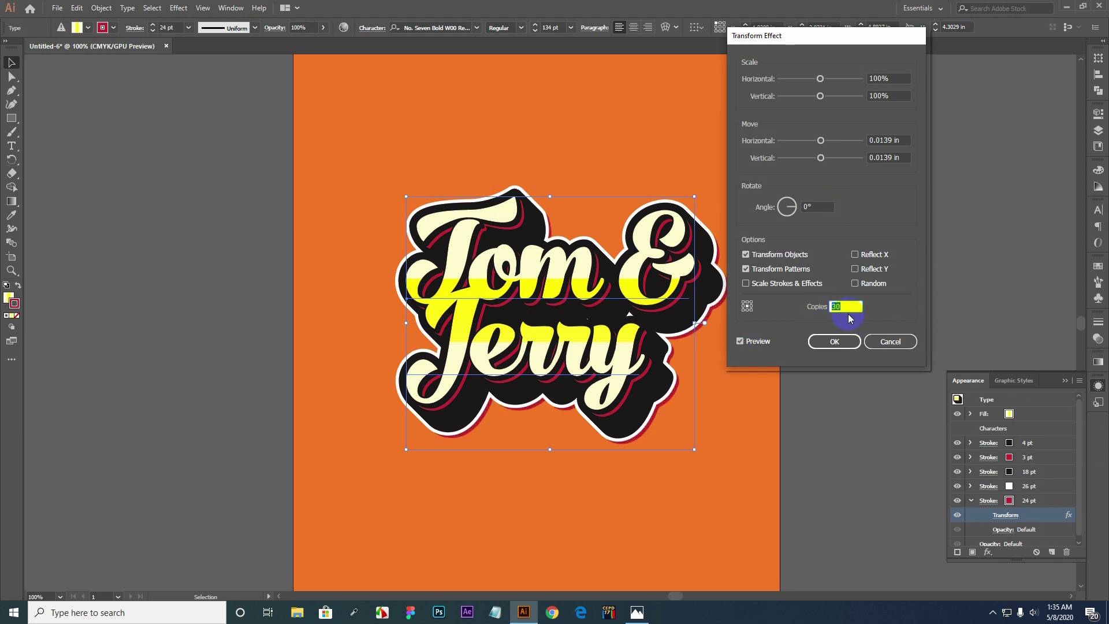
pyautogui.press('Up')
pyautogui.press('Up')
pyautogui.press('Up')
pyautogui.press('Up')
pyautogui.press('Up')
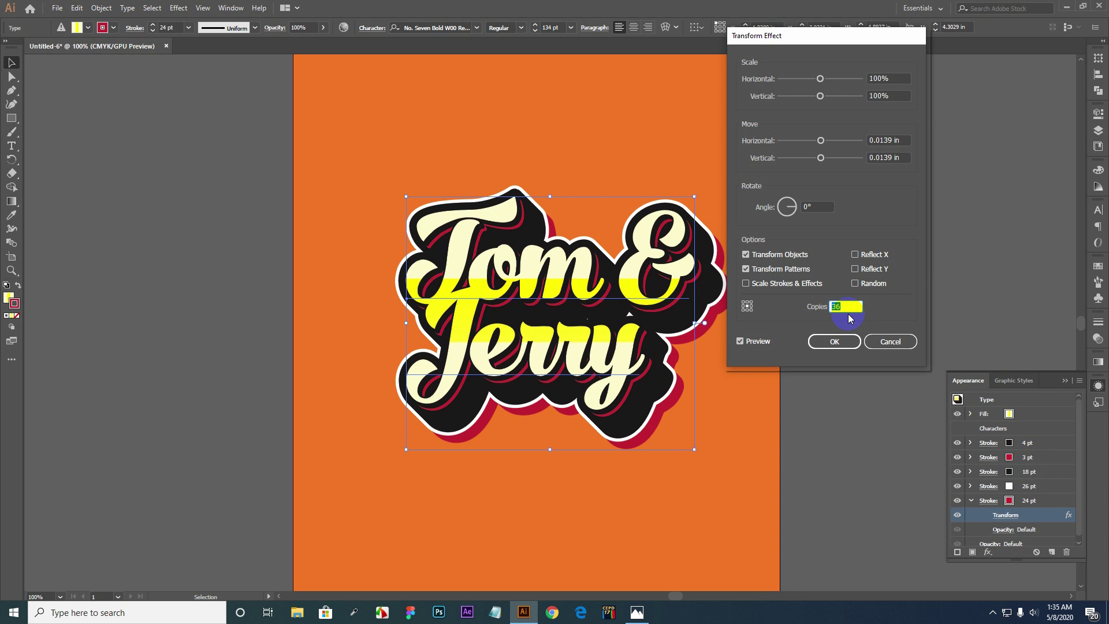
pyautogui.press('Up')
pyautogui.press('Up')
pyautogui.press('Up')
pyautogui.press('Up')
pyautogui.press('Up')
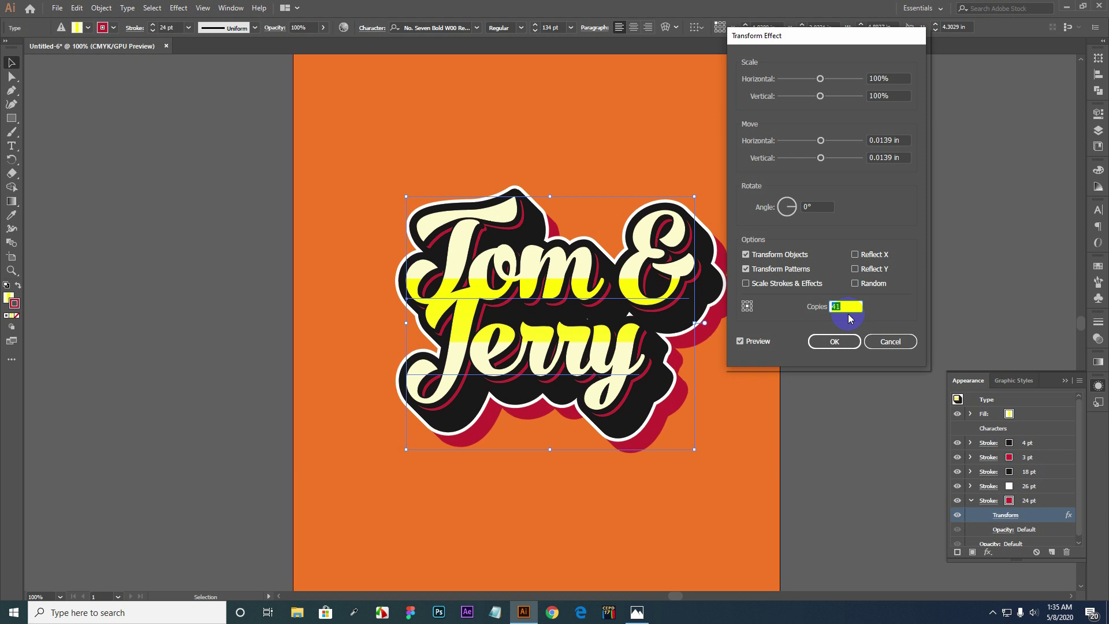
pyautogui.press('Down')
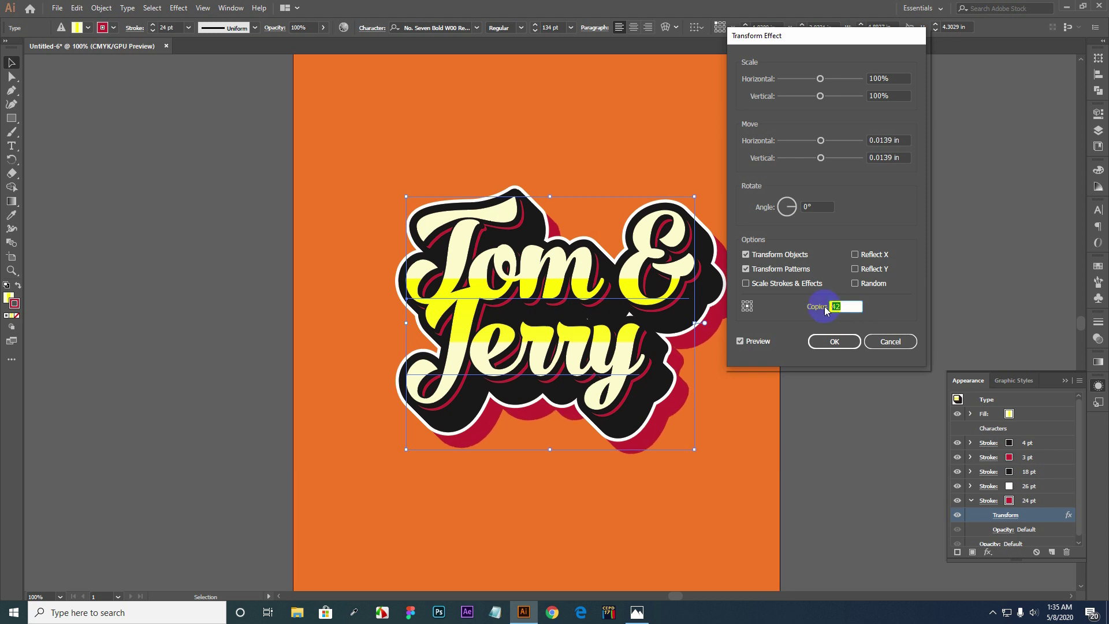
pyautogui.press('Tab')
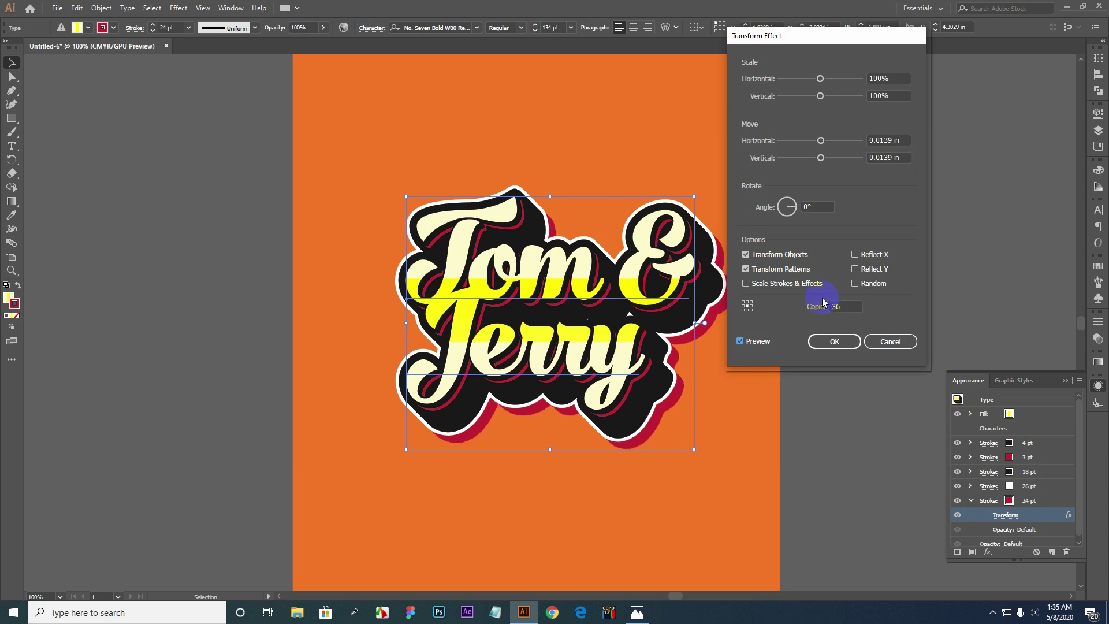
pyautogui.click(835, 342)
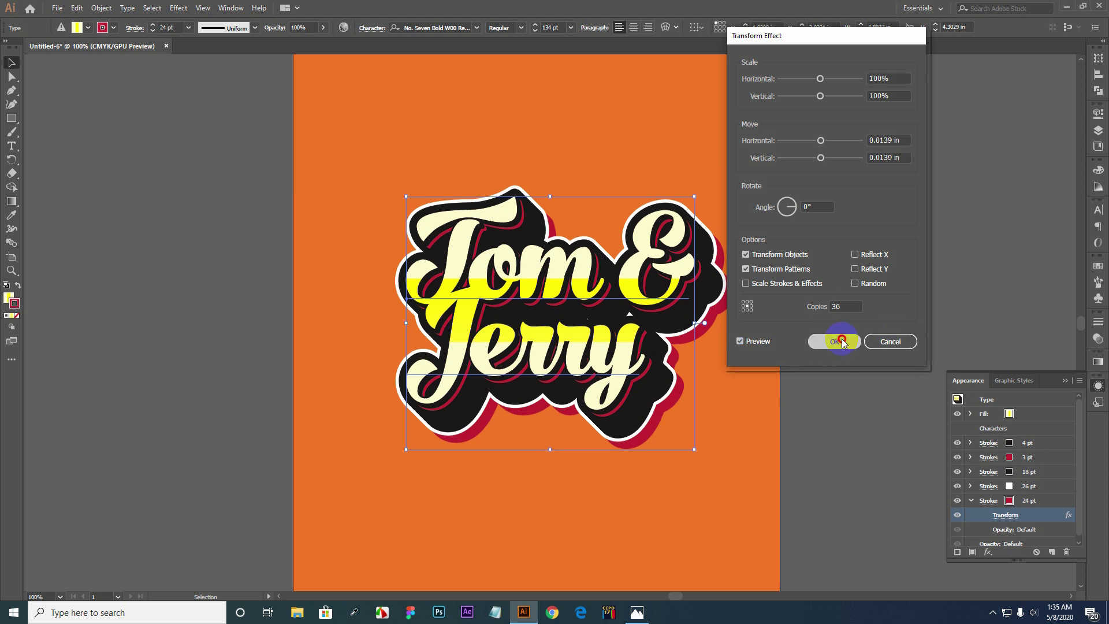
# Deselect the artwork, check the zoom, and switch to the Photos reference image.
pyautogui.click(895, 312)
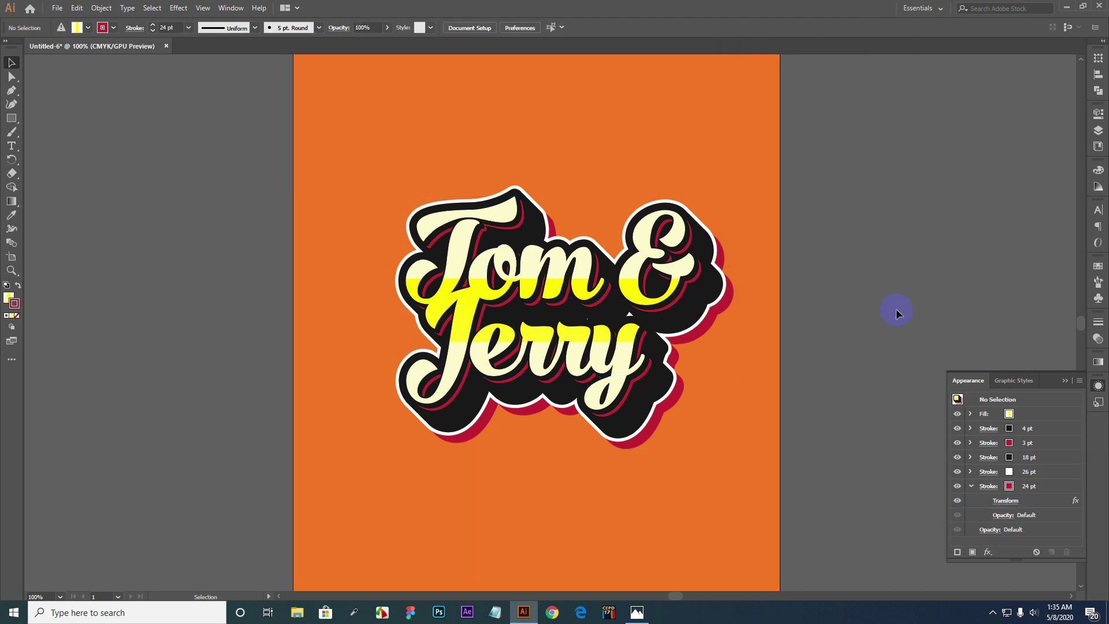
pyautogui.hotkey('ctrl', '-')
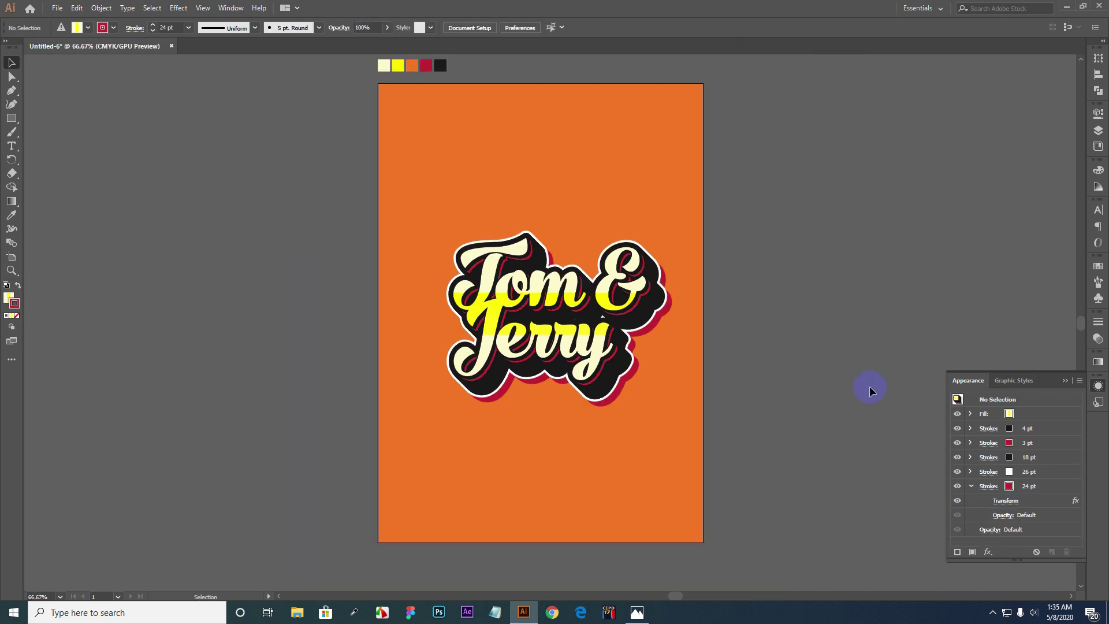
pyautogui.hotkey('ctrl', '+')
pyautogui.hotkey('alt', 'Tab')
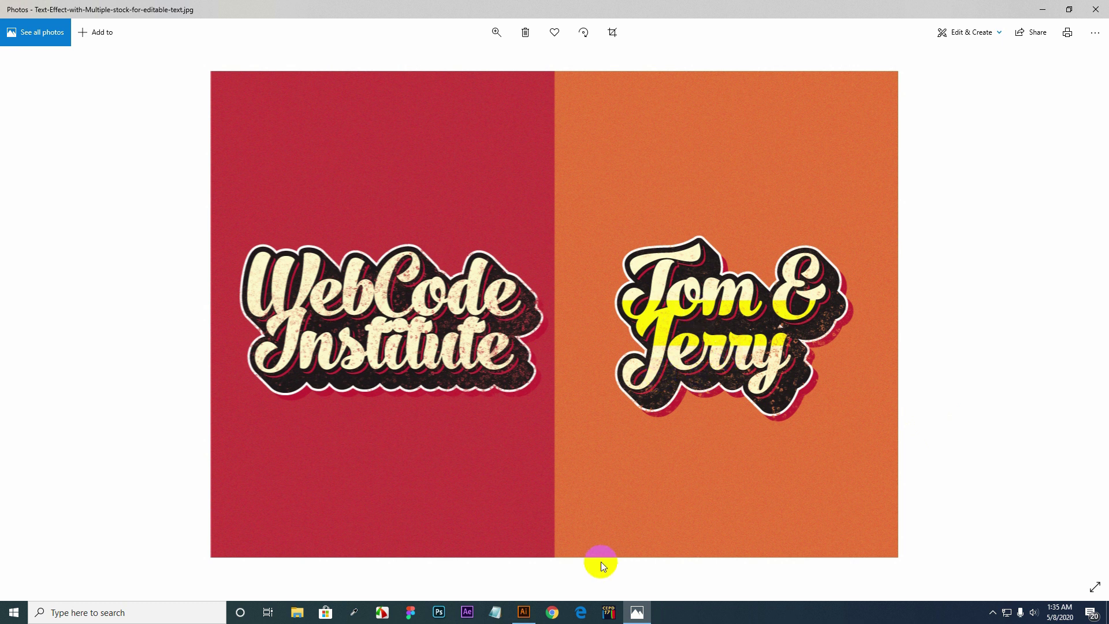
# Return to Illustrator and select the Tom & Jerry lettering.
pyautogui.click(524, 612)
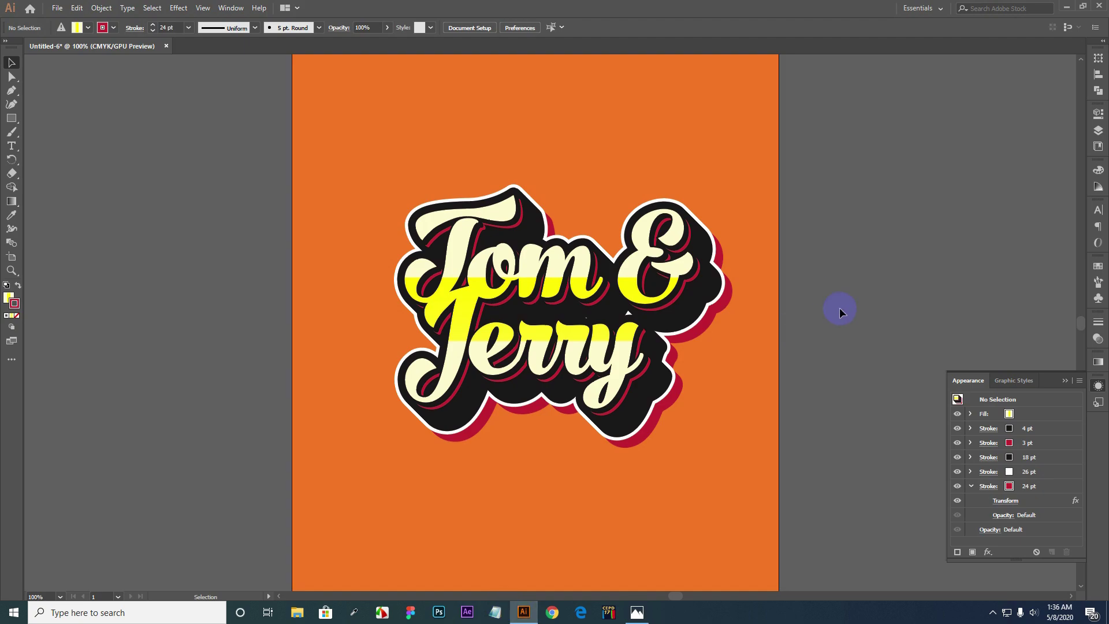
pyautogui.hotkey('ctrl', 'a')
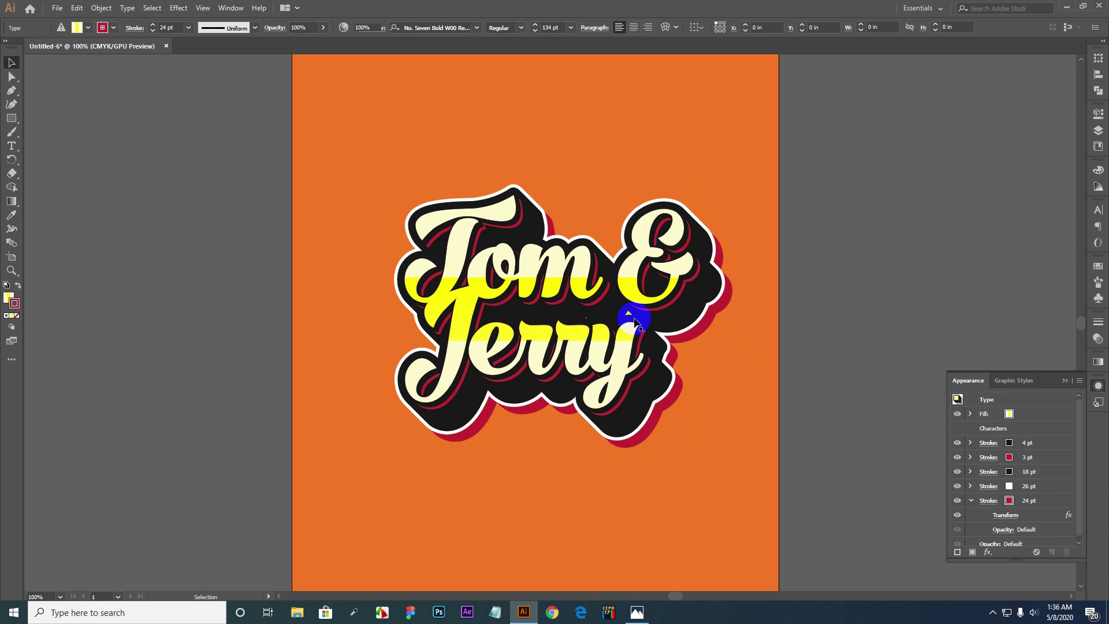
pyautogui.click(893, 304)
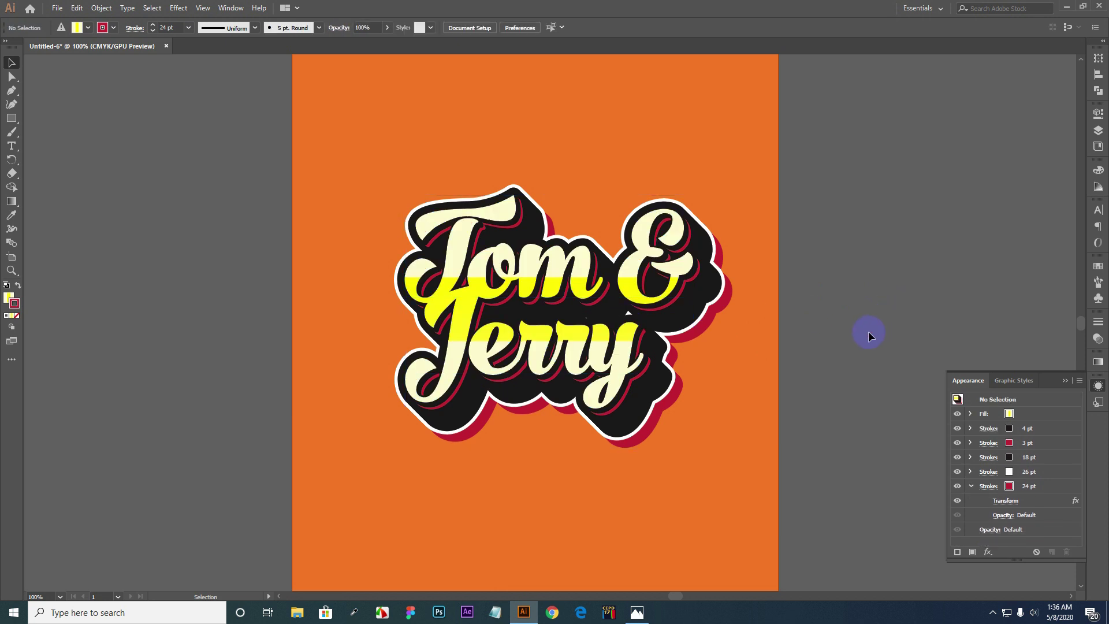
pyautogui.click(702, 329)
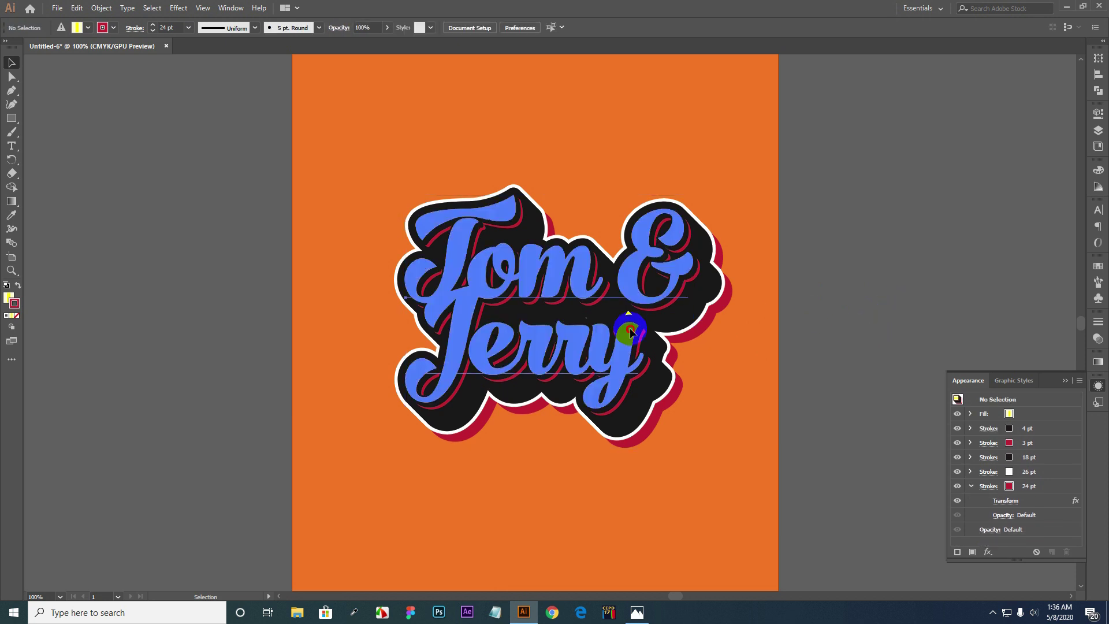
# Make an opacity mask on the lettering with Clip unchecked, and enter mask editing.
pyautogui.click(1099, 323)
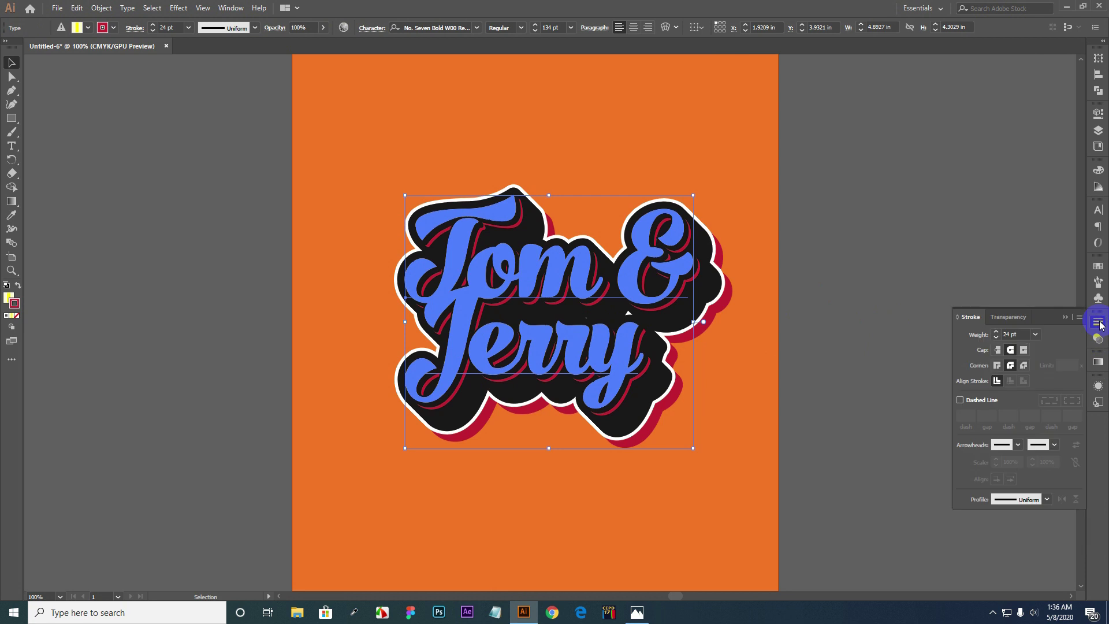
pyautogui.click(1006, 318)
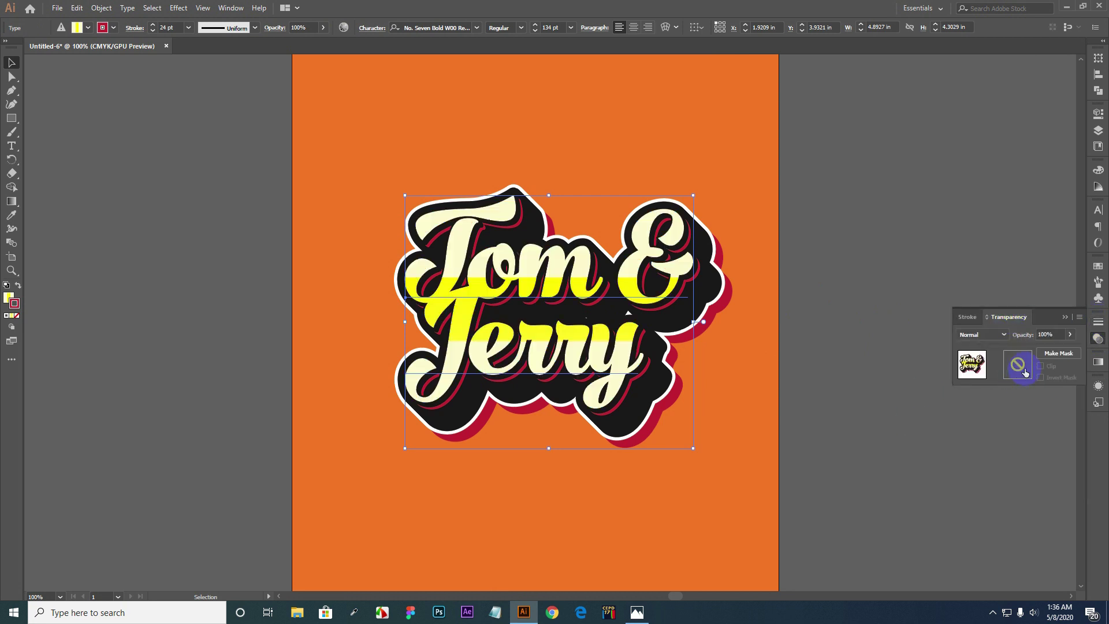
pyautogui.click(1062, 354)
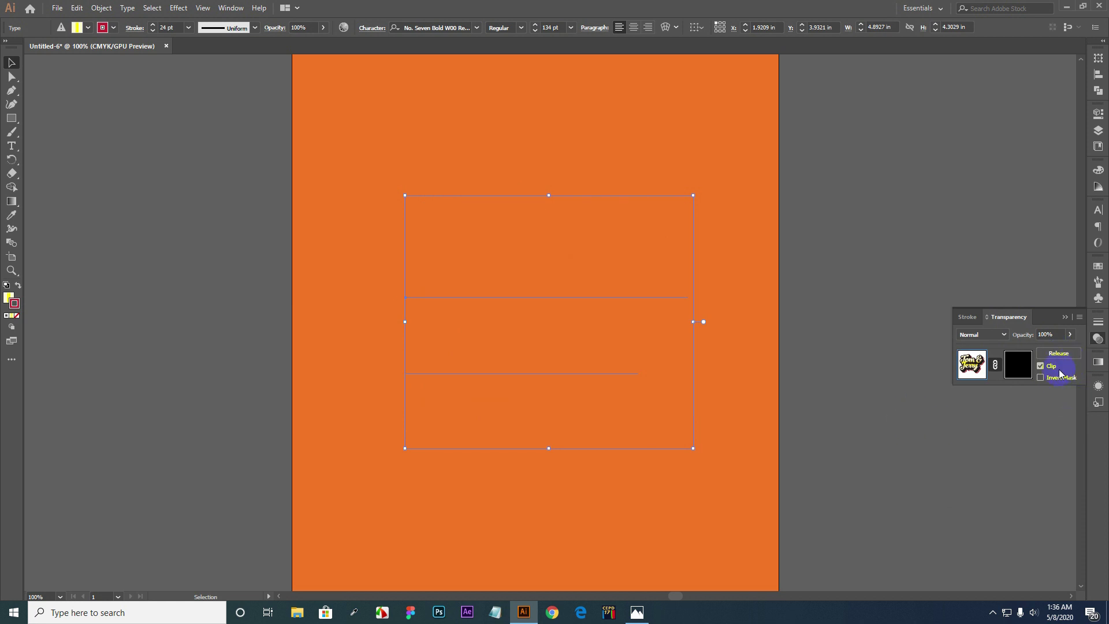
pyautogui.click(669, 339)
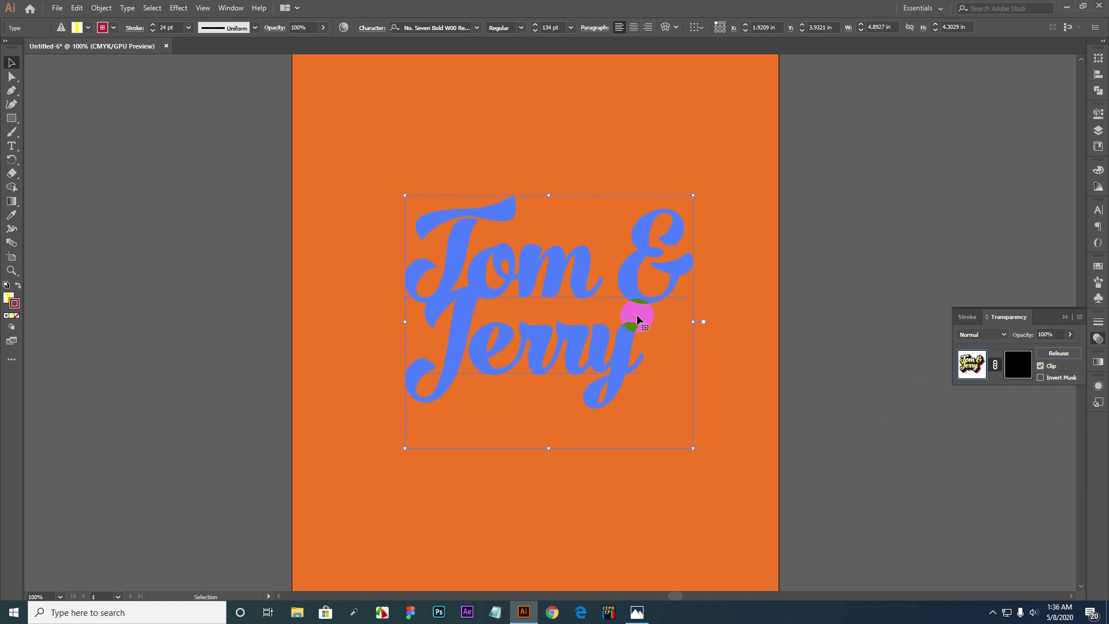
pyautogui.click(602, 337)
pyautogui.click(1024, 364)
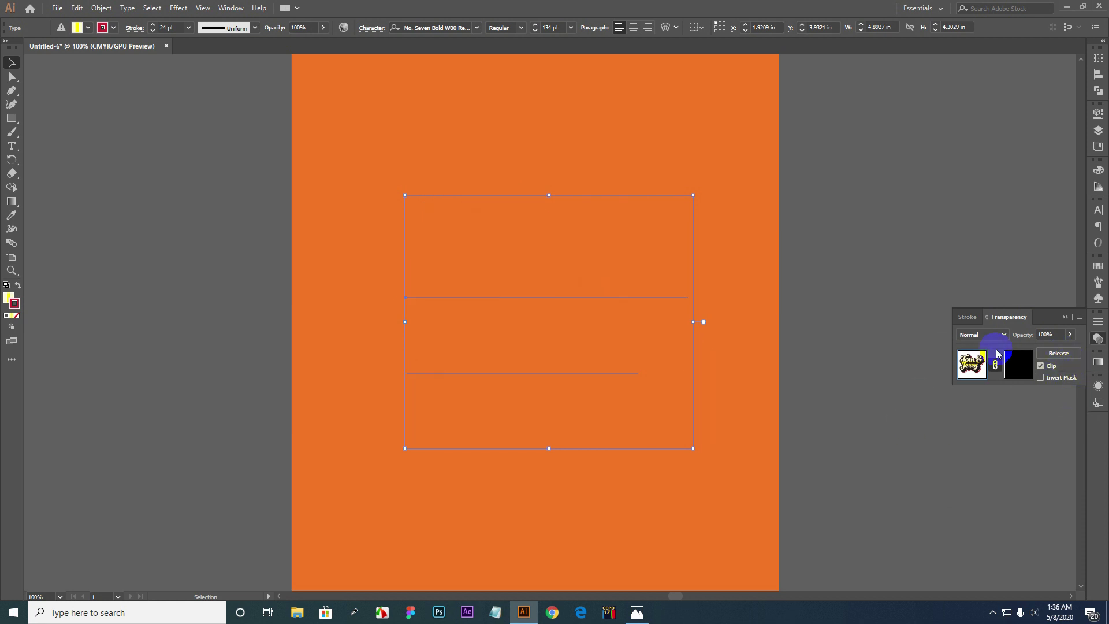
pyautogui.click(1041, 366)
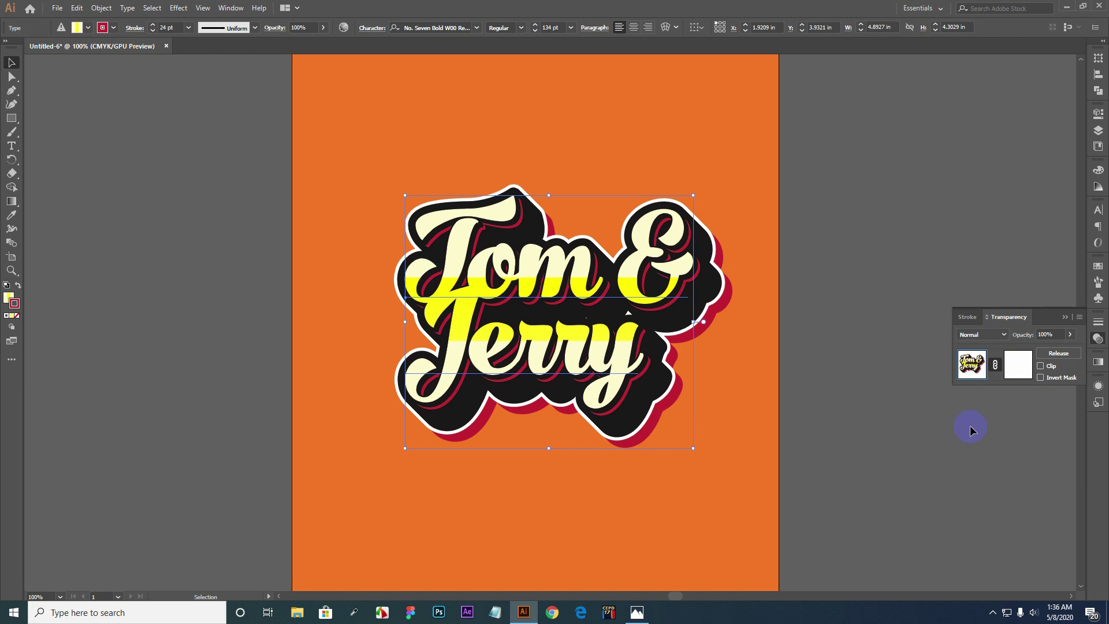
pyautogui.click(1020, 368)
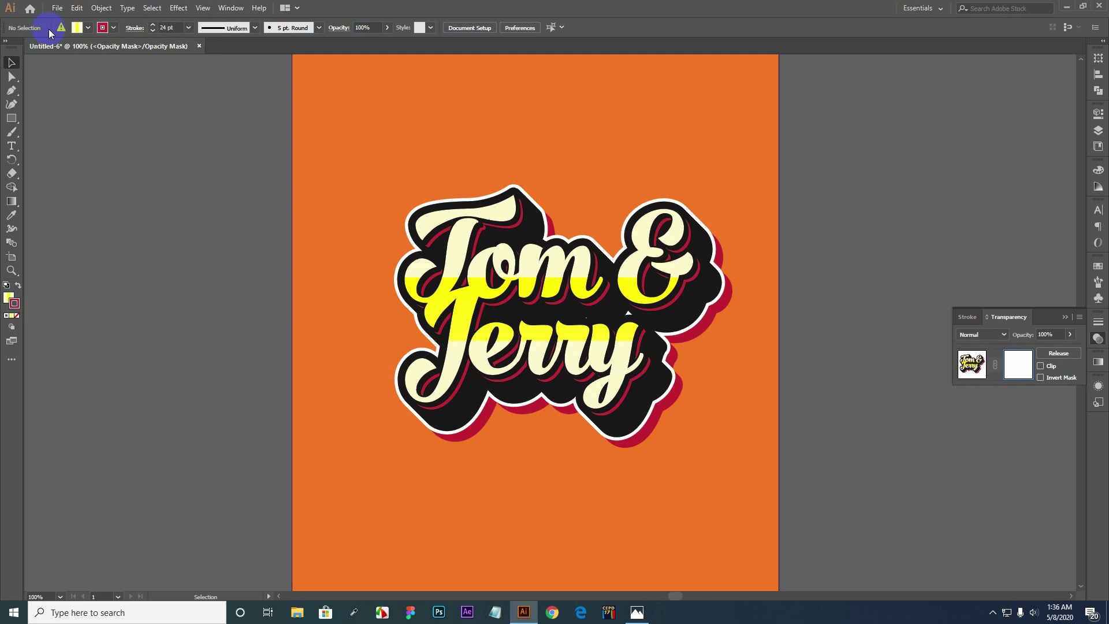
# Place the 328.jpg dust texture from the Dust Pattern folder.
pyautogui.click(57, 8)
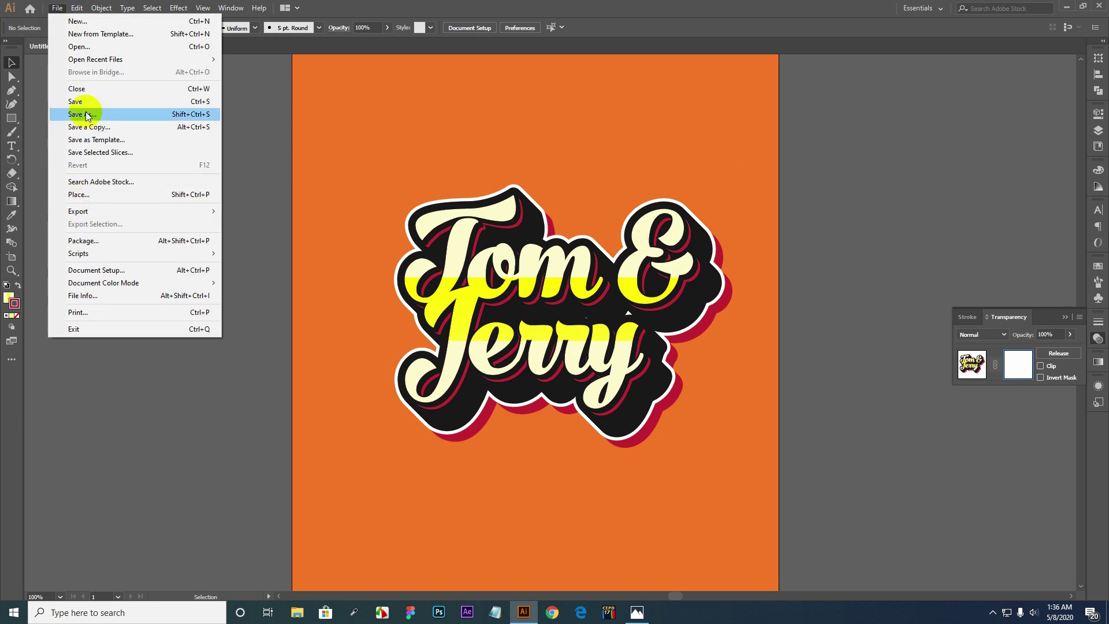
pyautogui.click(82, 194)
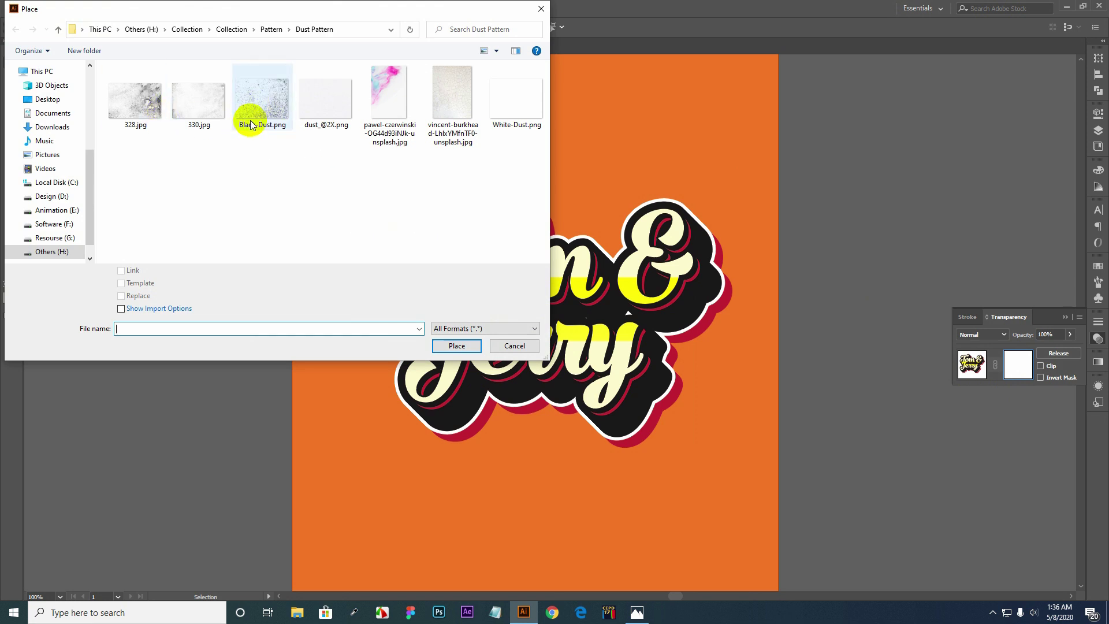
pyautogui.click(130, 108)
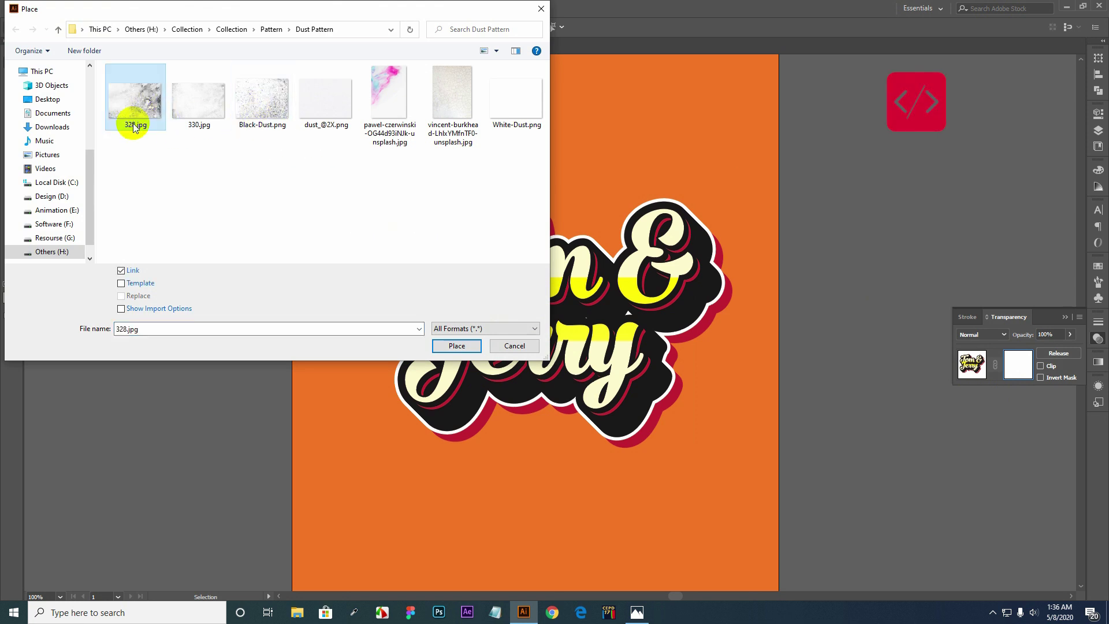
pyautogui.click(456, 346)
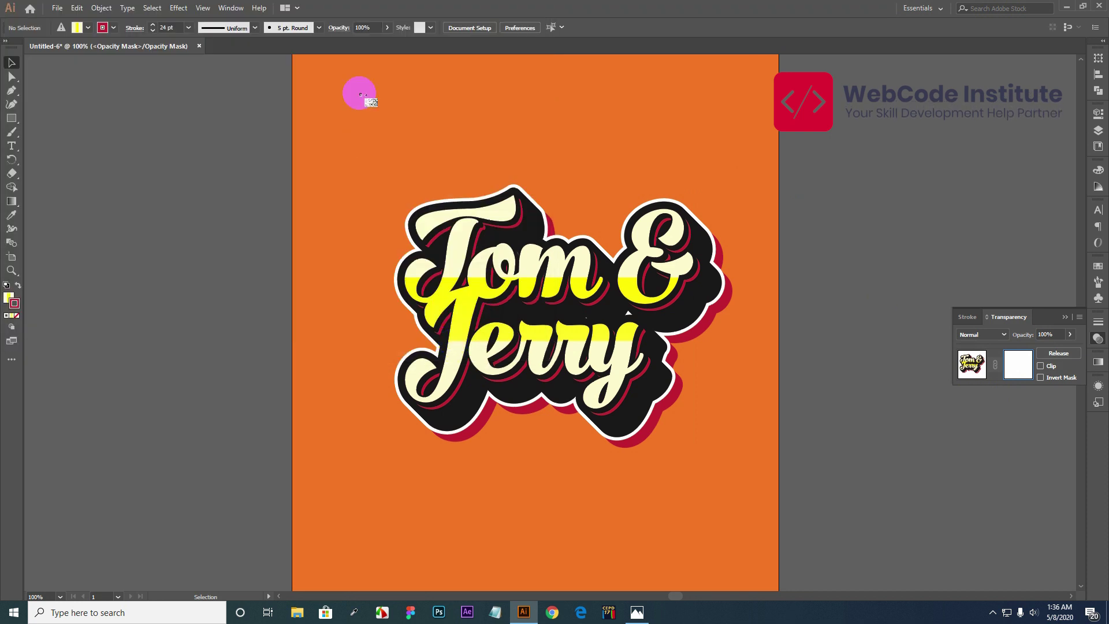
# Drop the dust texture into the mask, size it about 11.14 × 7.43 in over the lettering, and exit.
pyautogui.click(337, 107)
pyautogui.moveTo(335, 105); pyautogui.dragTo(639, 316)
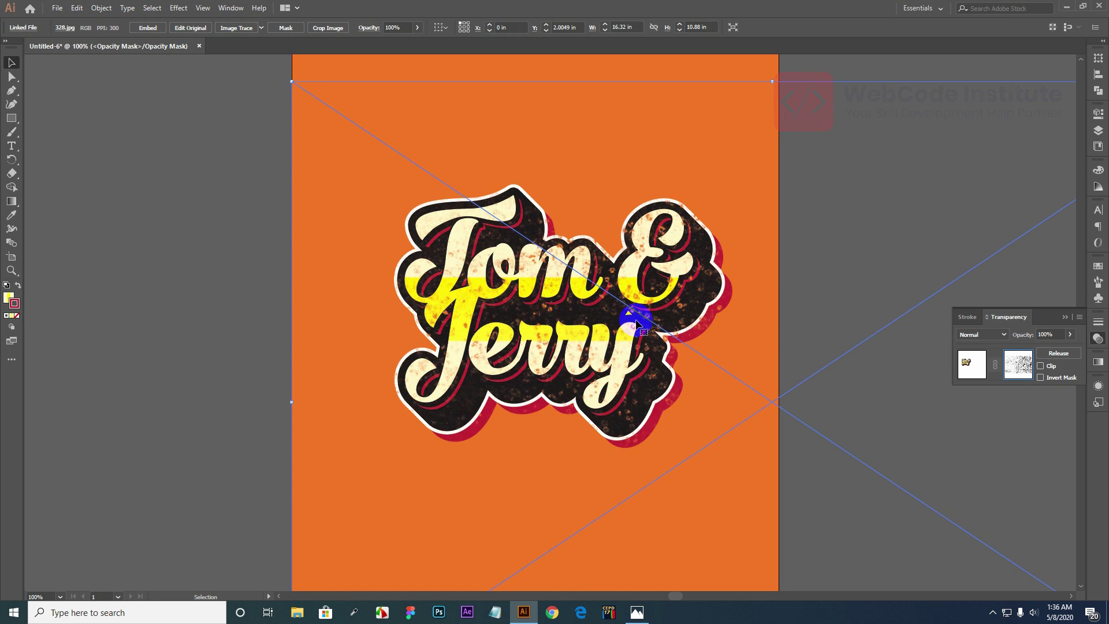
pyautogui.moveTo(304, 67); pyautogui.dragTo(359, 127)
pyautogui.moveTo(693, 359); pyautogui.dragTo(668, 390)
pyautogui.moveTo(334, 155); pyautogui.dragTo(615, 282)
pyautogui.hotkey('ctrl', 'z')
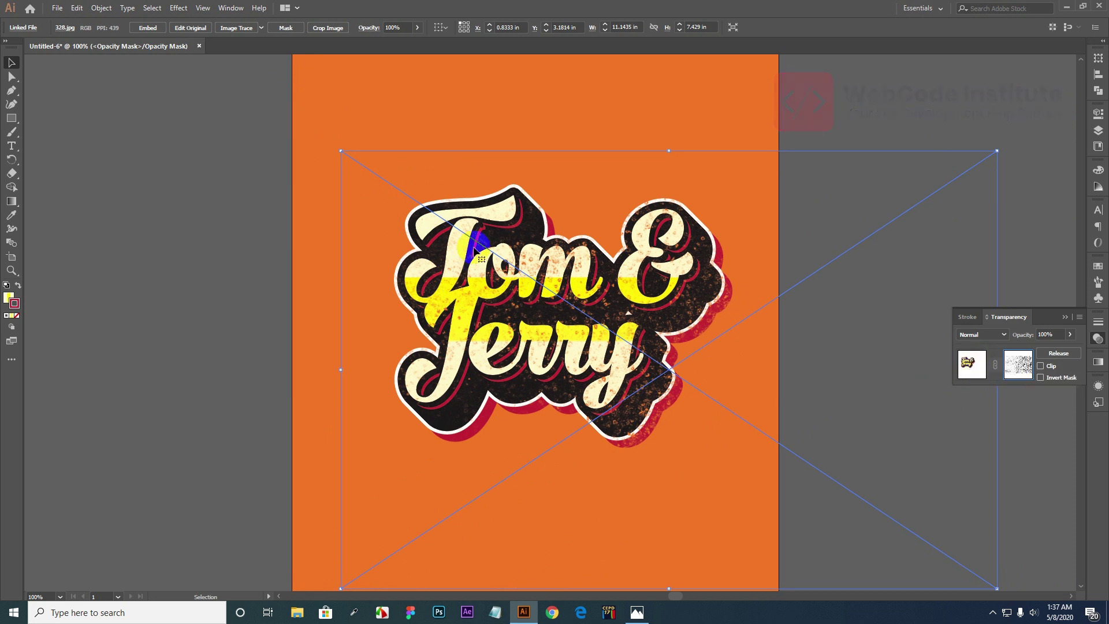
pyautogui.click(973, 366)
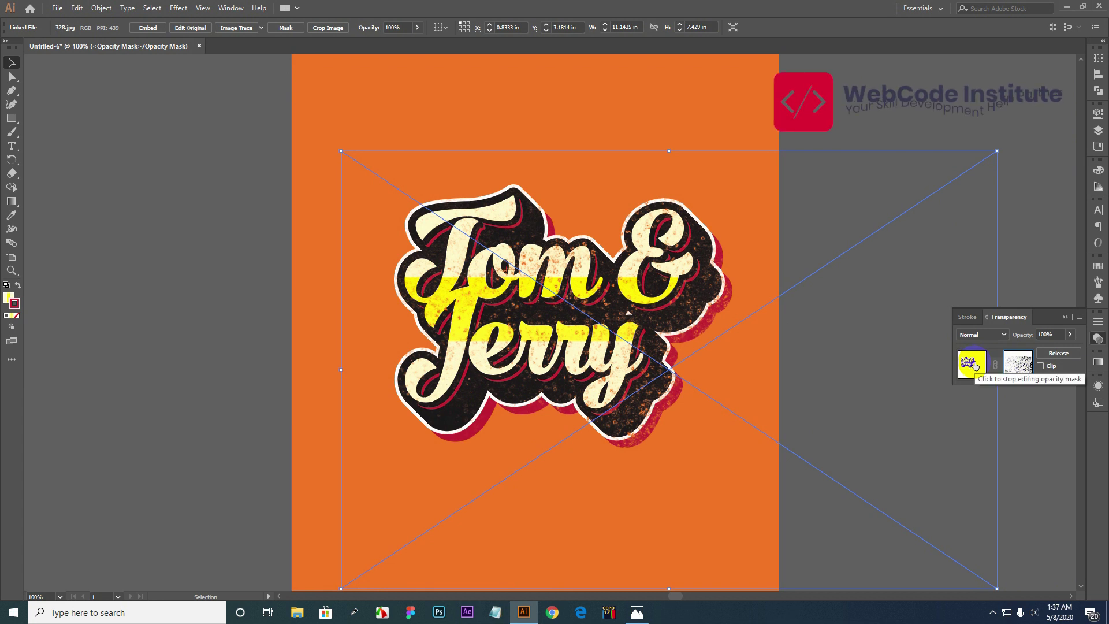
# Move the sticker, then step through undo and redo until the cream lettering is restored.
pyautogui.click(840, 261)
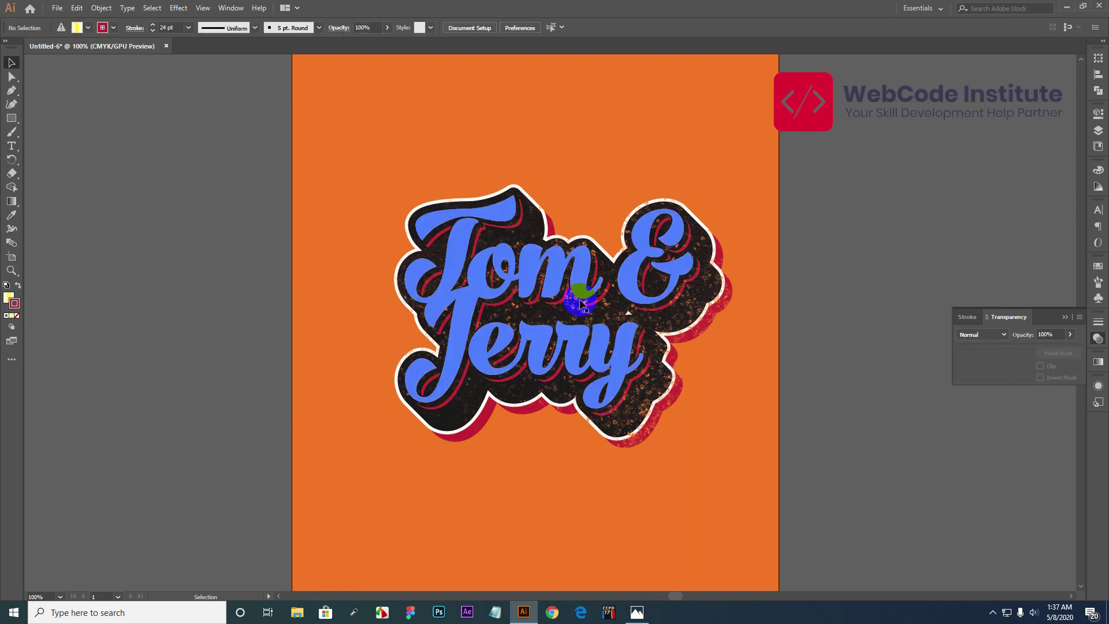
pyautogui.moveTo(722, 272); pyautogui.dragTo(949, 241)
pyautogui.hotkey('ctrl', 'z')
pyautogui.hotkey('ctrl', 'z')
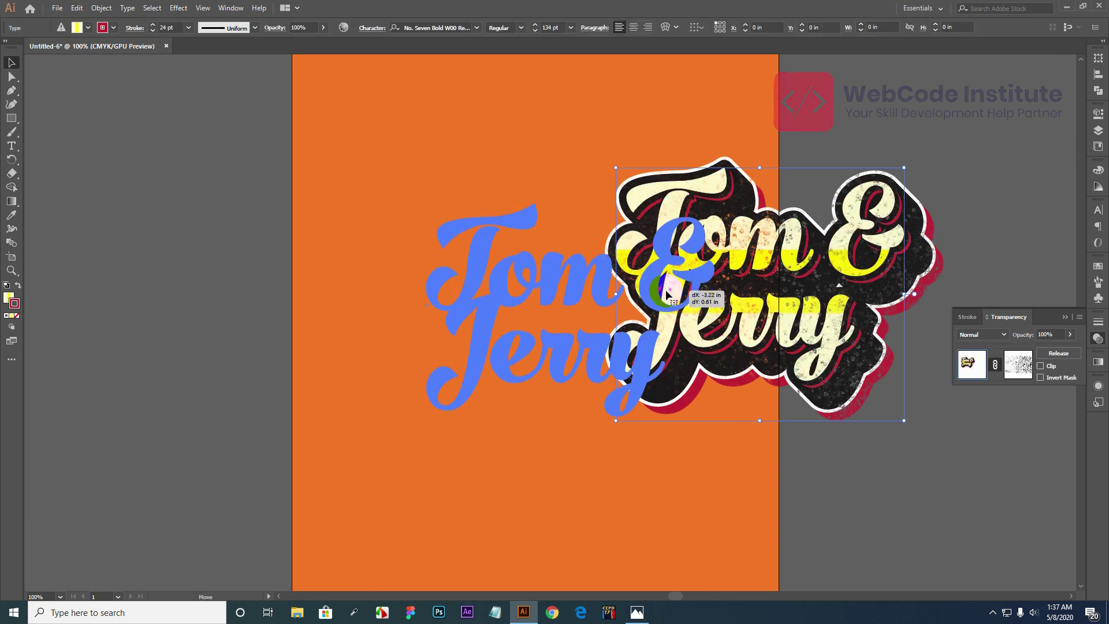
pyautogui.hotkey('ctrl', 'z')
pyautogui.hotkey('ctrl', 'z')
pyautogui.hotkey('ctrl', 'z')
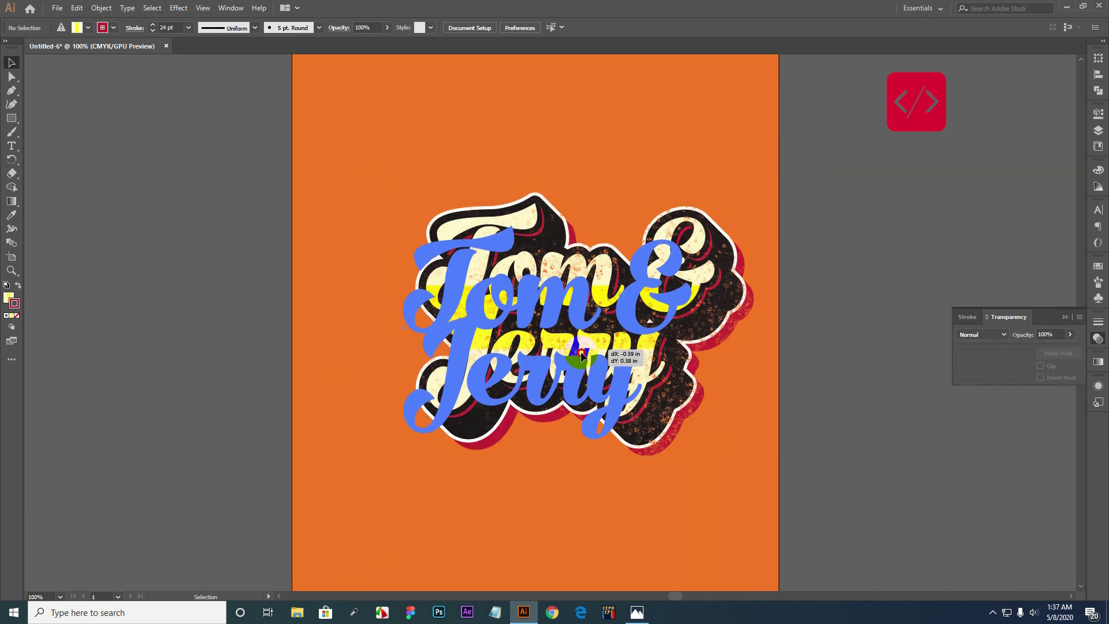
pyautogui.hotkey('ctrl', 'z')
pyautogui.hotkey('ctrl', 'z')
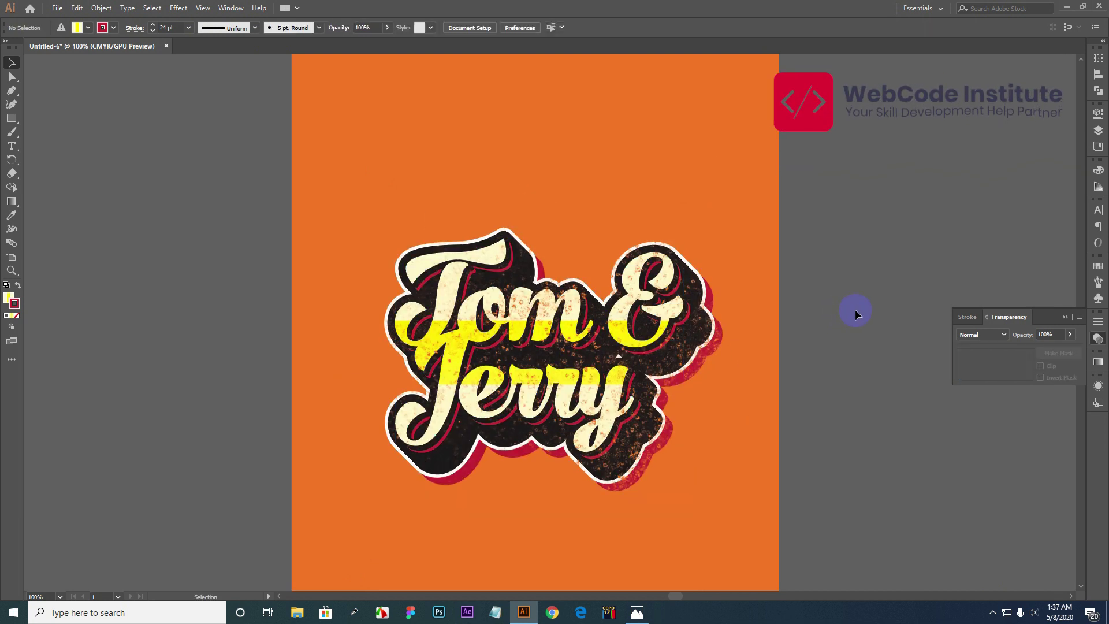
pyautogui.hotkey('ctrl', 'shift', 'z')
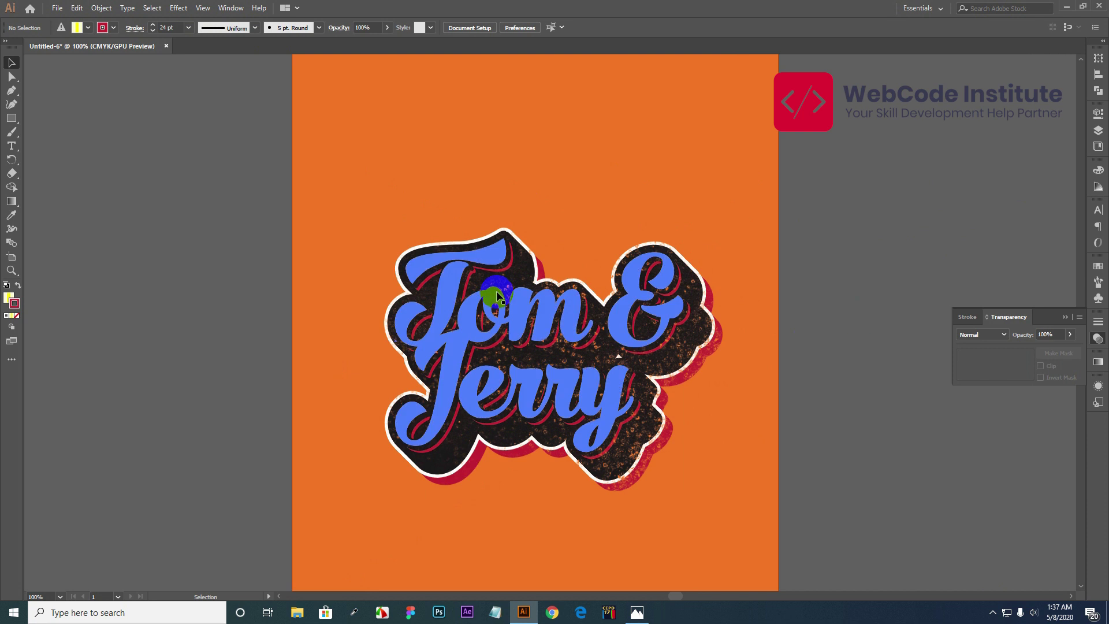
pyautogui.hotkey('ctrl', 'z')
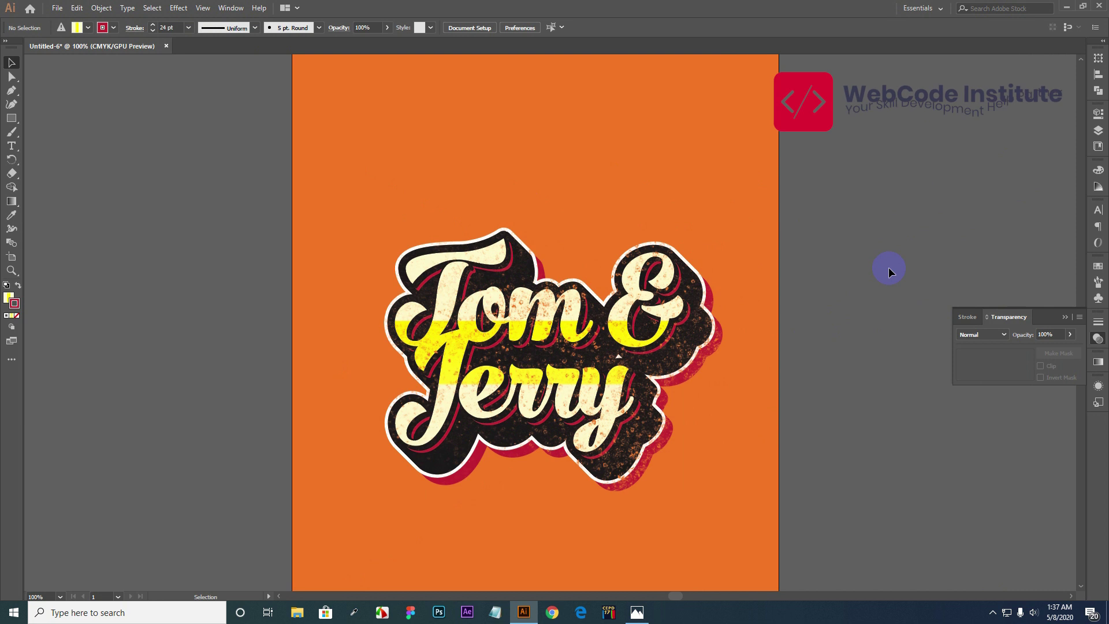
pyautogui.click(606, 135)
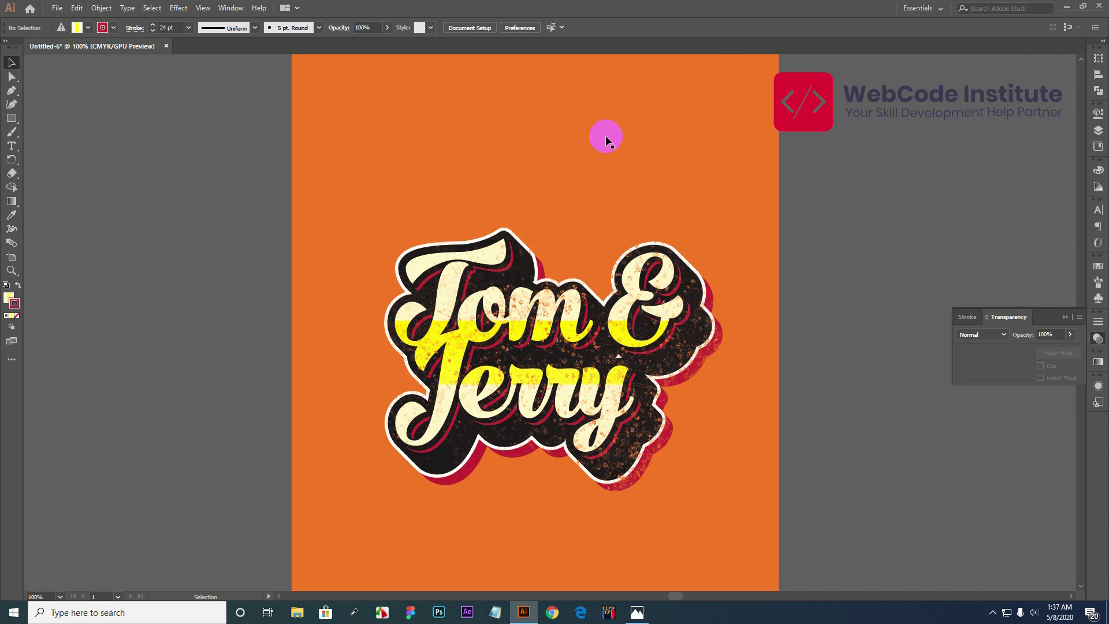
# Apply a Grain texture (Intensity 40, Contrast 50, Regular) to the orange background rectangle.
pyautogui.click(585, 110)
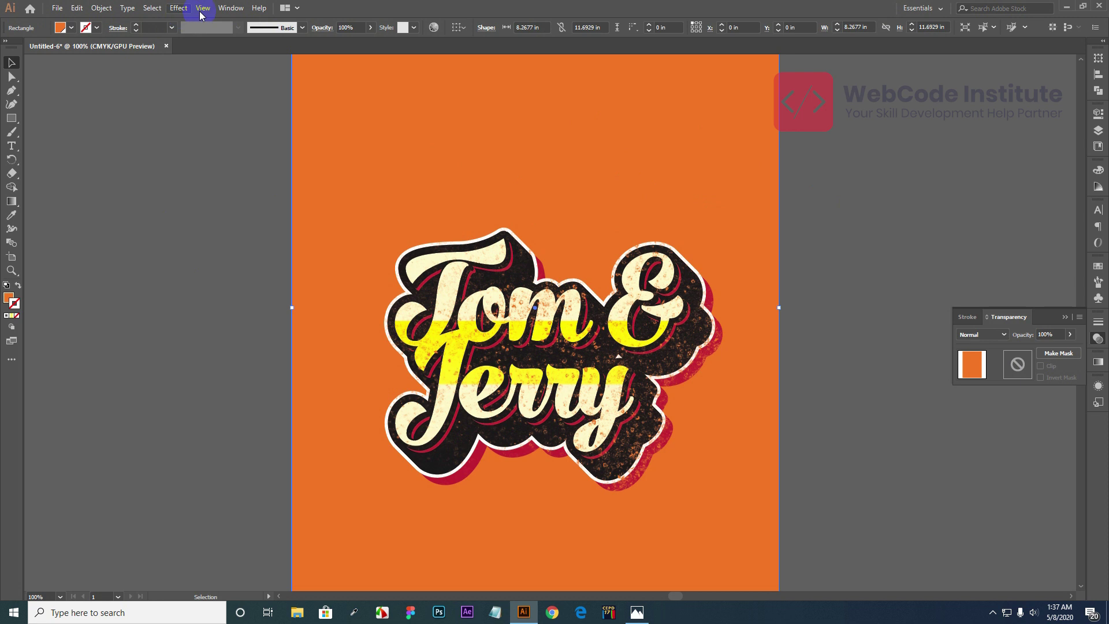
pyautogui.click(230, 10)
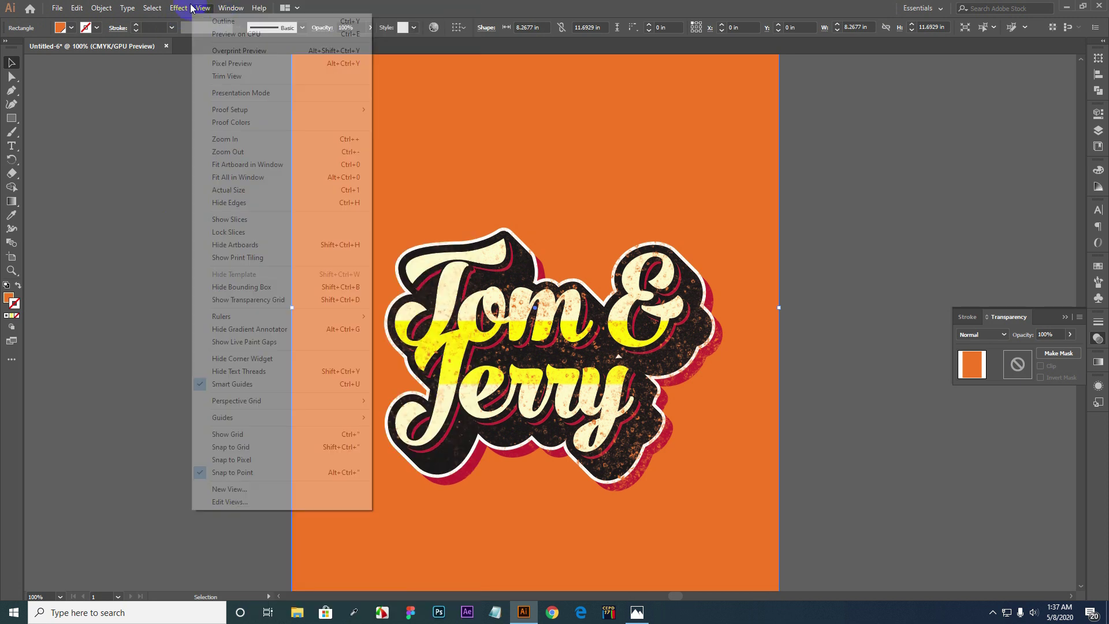
pyautogui.moveTo(185, 10)
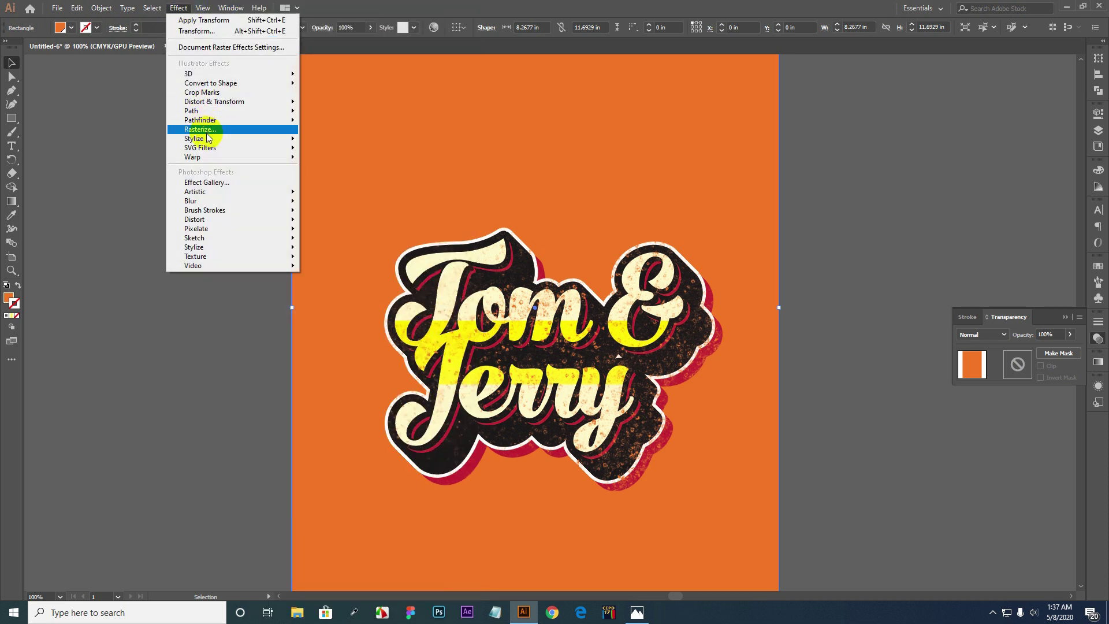
pyautogui.moveTo(203, 139)
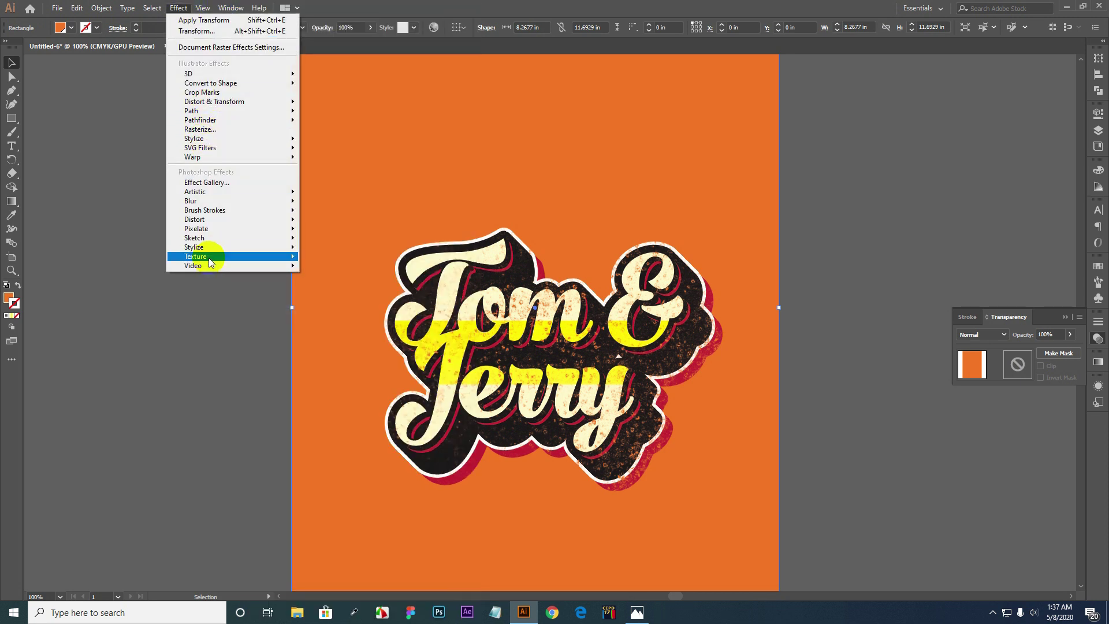
pyautogui.moveTo(212, 257)
pyautogui.click(350, 257)
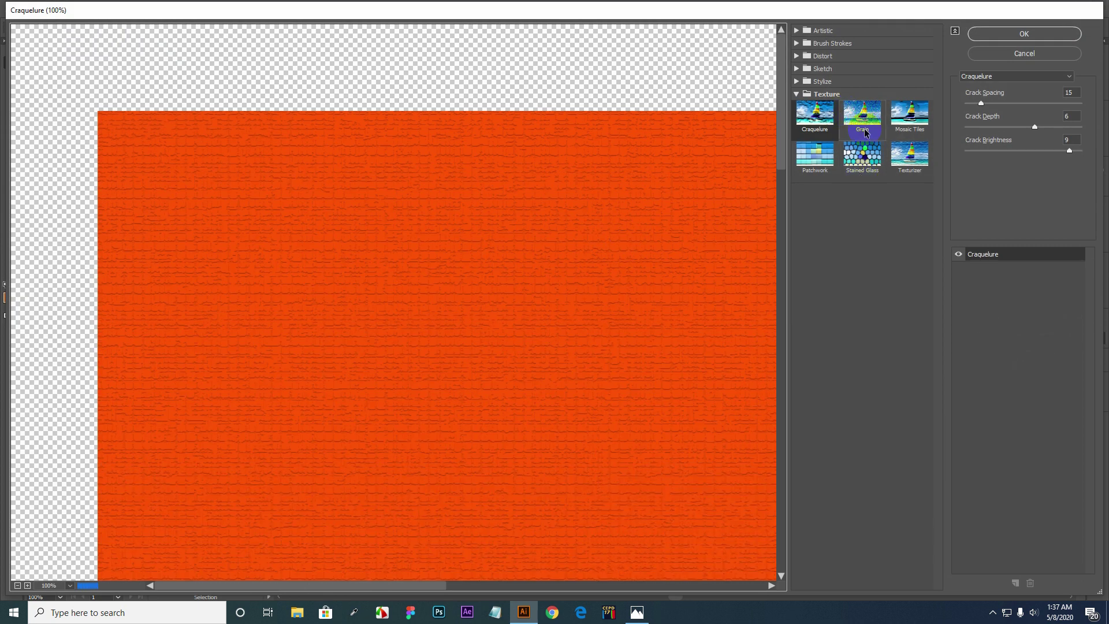
pyautogui.click(864, 130)
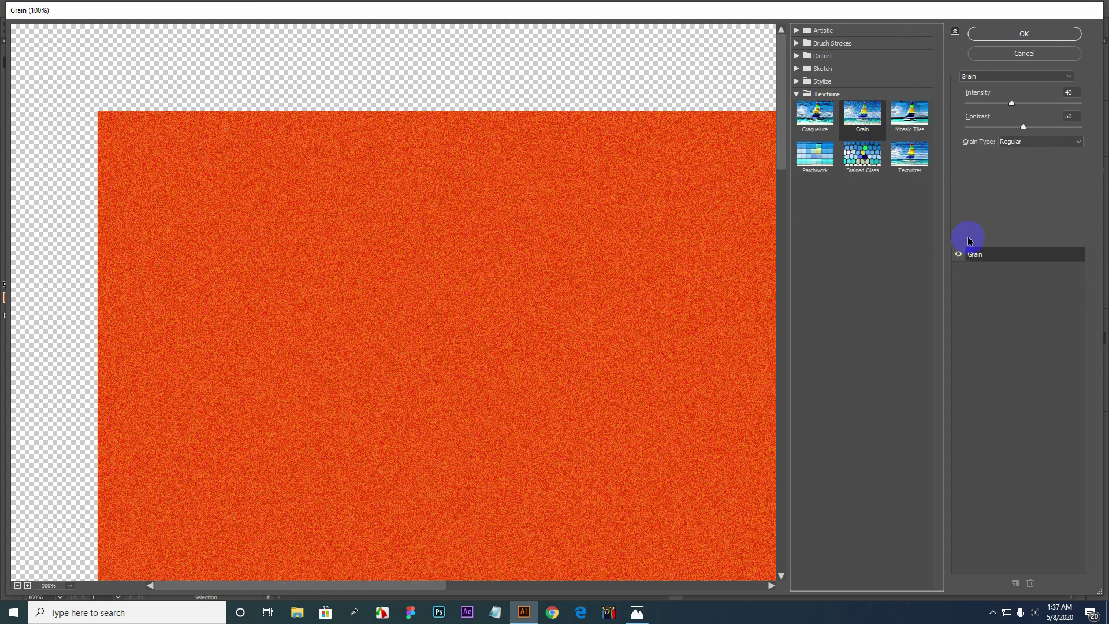
pyautogui.click(1024, 35)
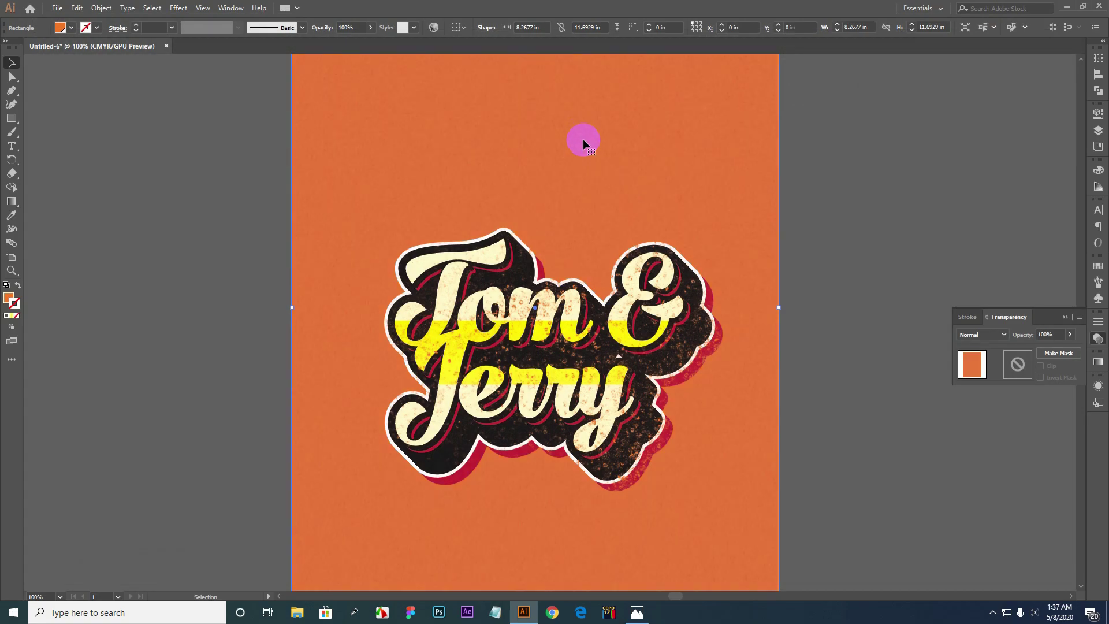
pyautogui.click(890, 254)
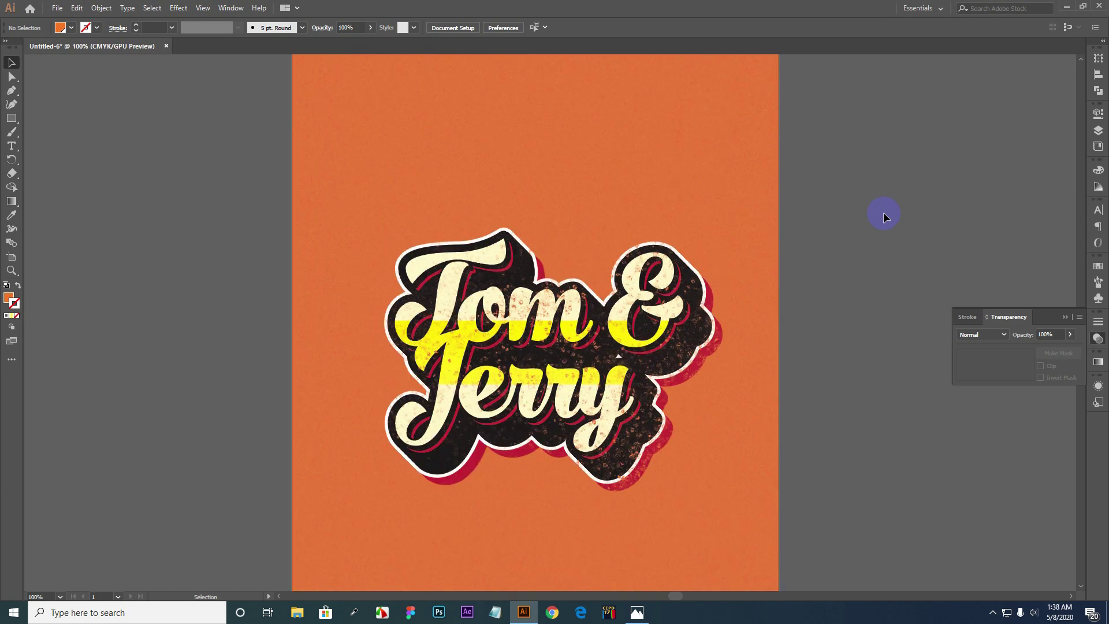
pyautogui.hotkey('ctrl', '0')
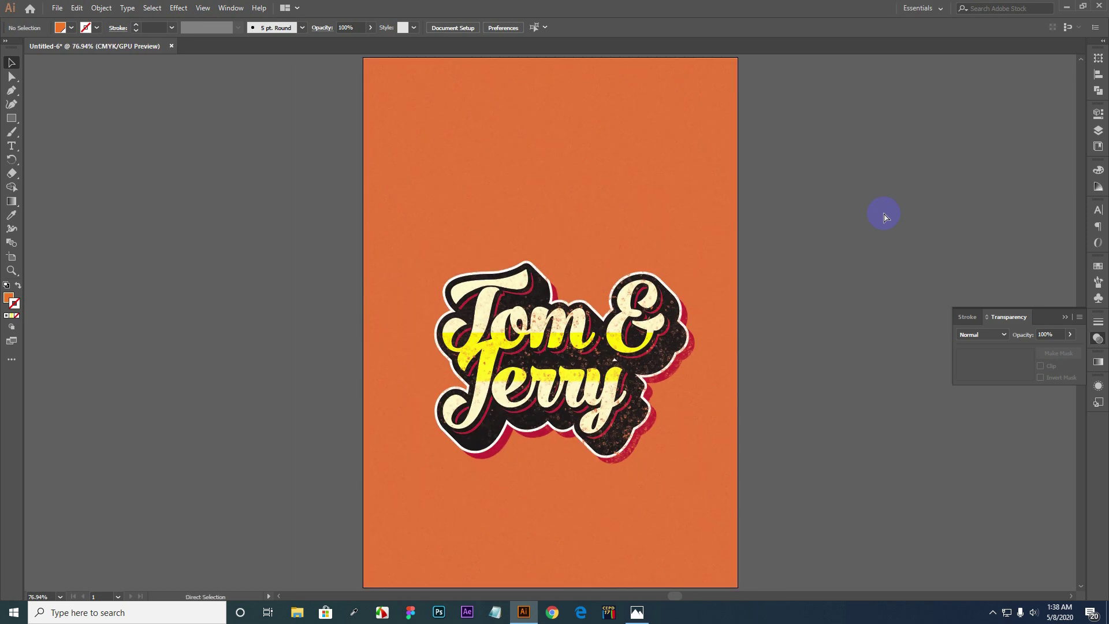
pyautogui.hotkey('ctrl', '1')
pyautogui.scroll(-2, 834, 231)
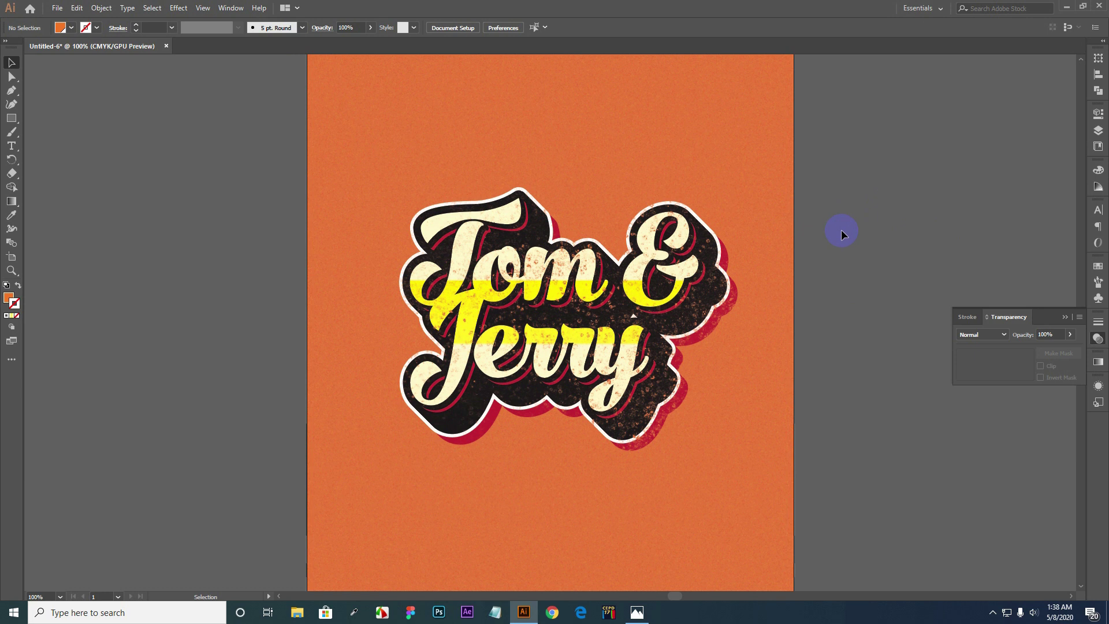